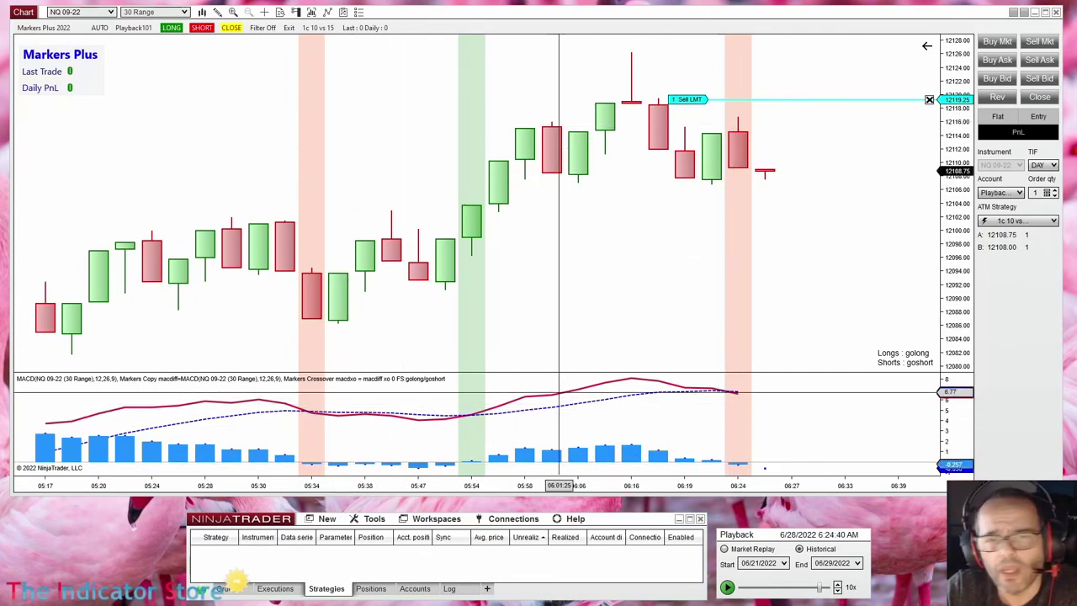
- Enlarge the MACD panel and draw arrows to the line crossovers at the green band and the latest red band
left_click_drag(578, 374, 575, 267)
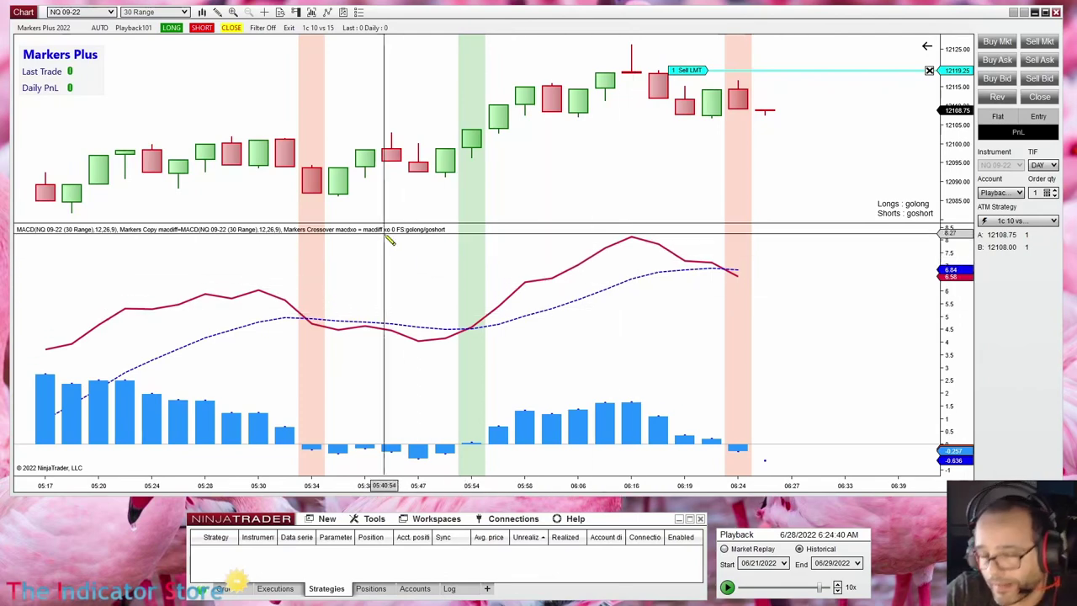
left_click_drag(393, 266, 467, 327)
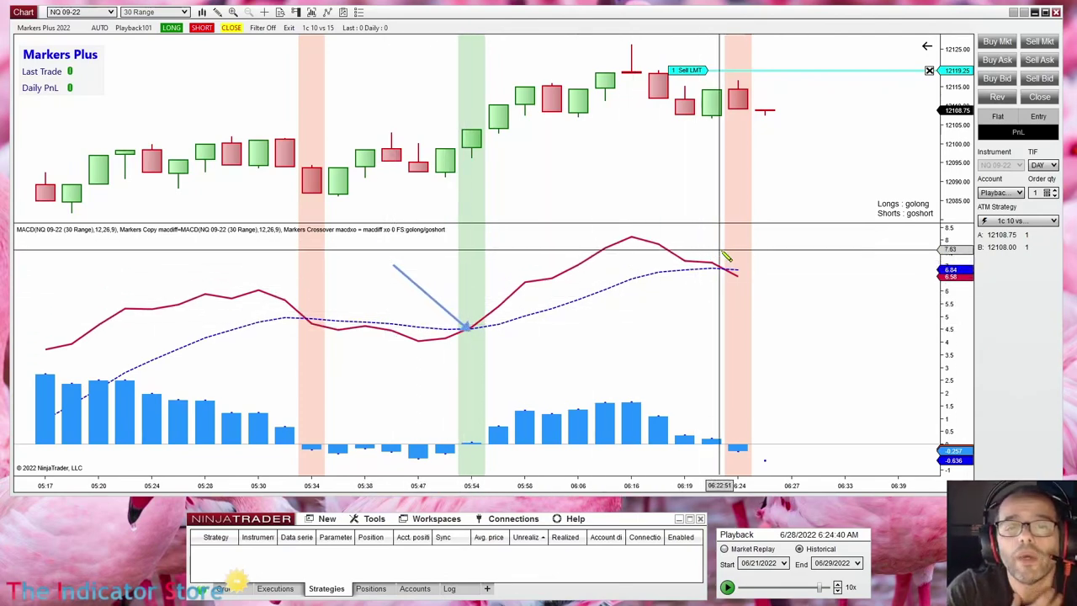
left_click_drag(752, 244, 729, 269)
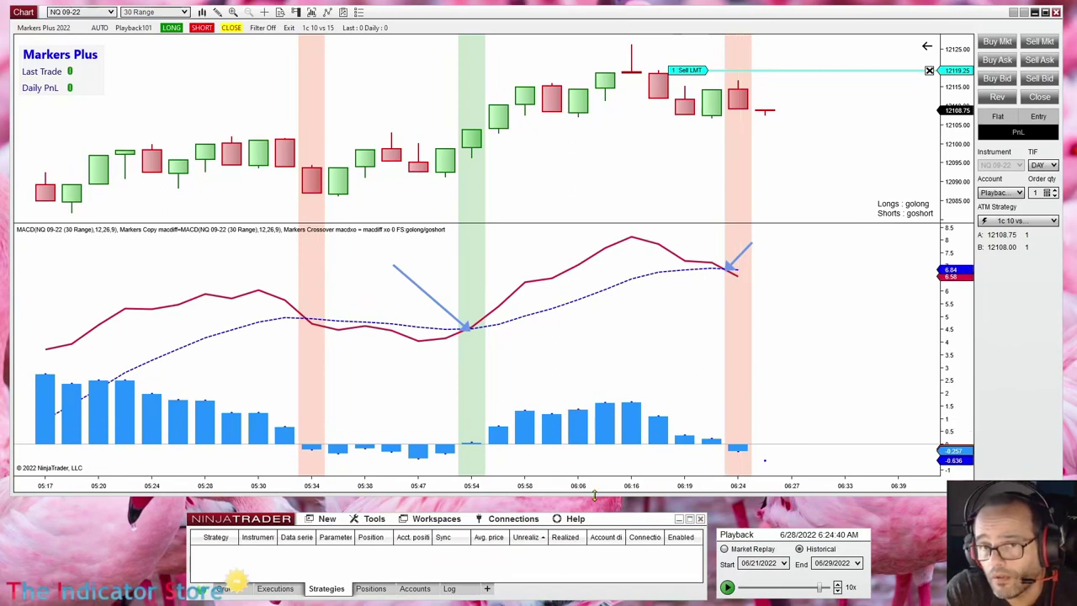
- Mark the MACD histogram's zero-line crossings at the green and latest red bands with temporary arrows, and delete both arrows
left_click_drag(449, 465, 486, 435)
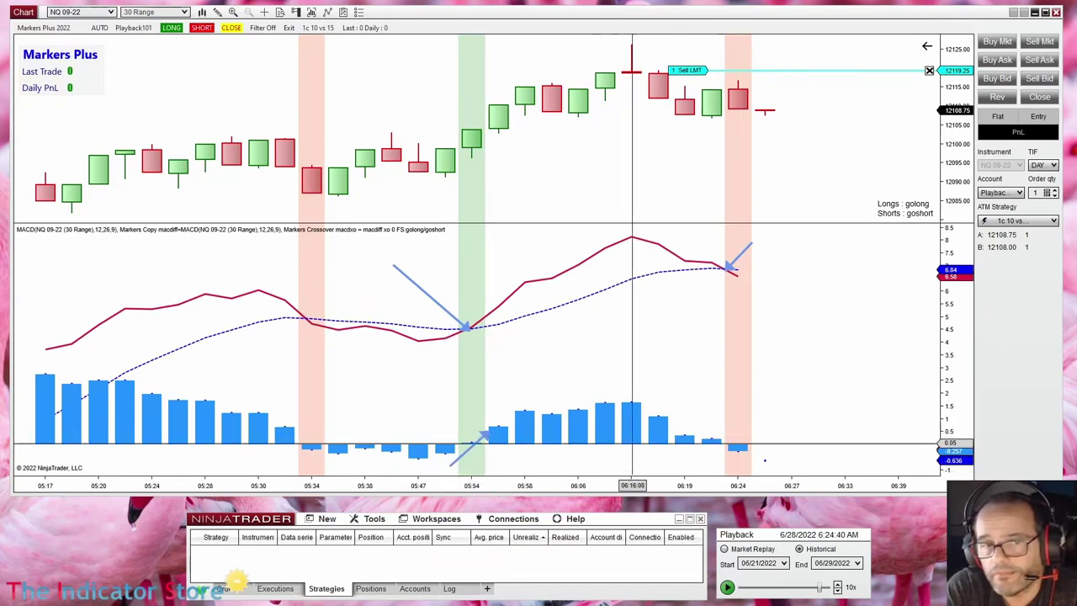
left_click_drag(703, 433, 732, 453)
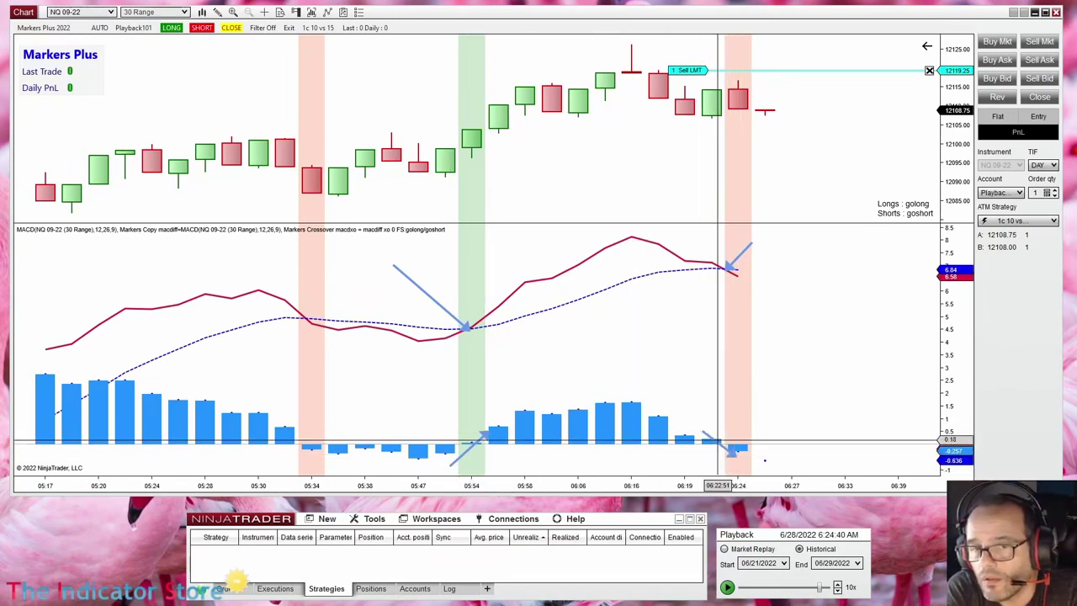
left_click(732, 451)
left_click(705, 435)
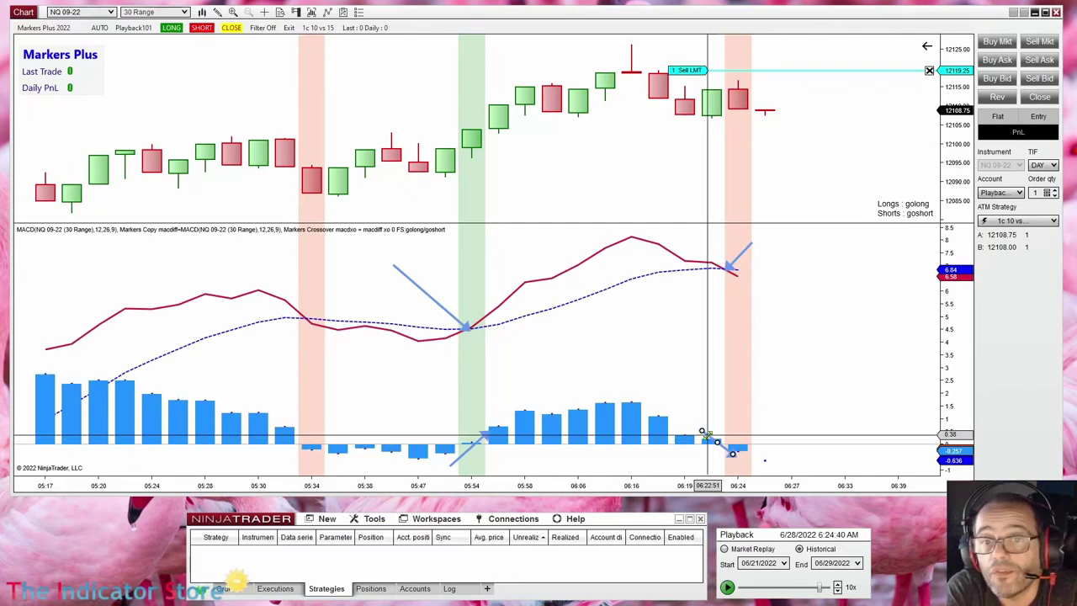
left_click_drag(705, 434, 678, 399)
key("Delete")
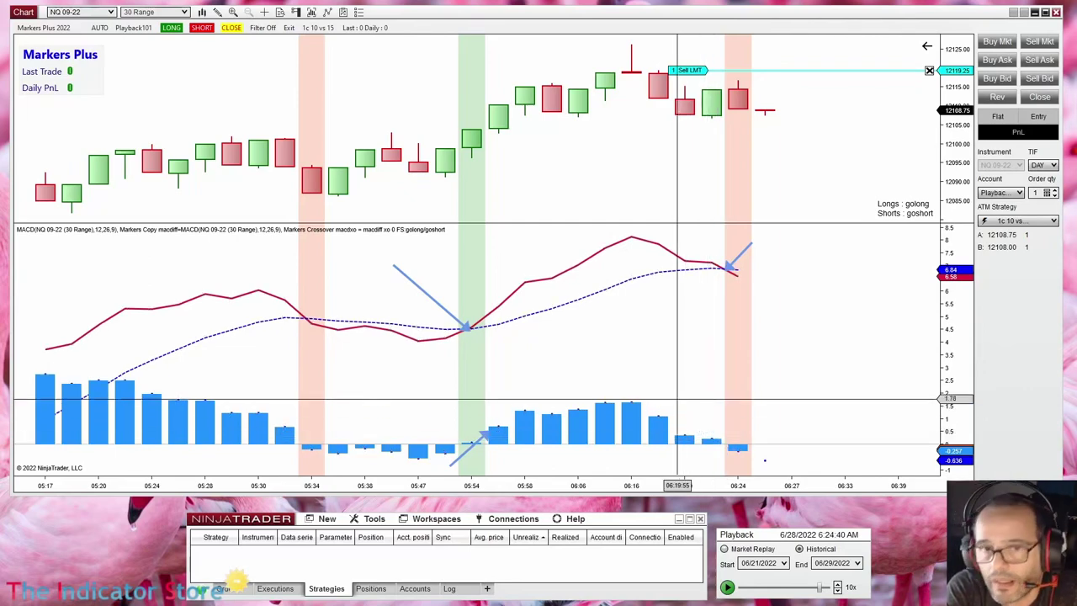
left_click_drag(469, 453, 513, 383)
key("Delete")
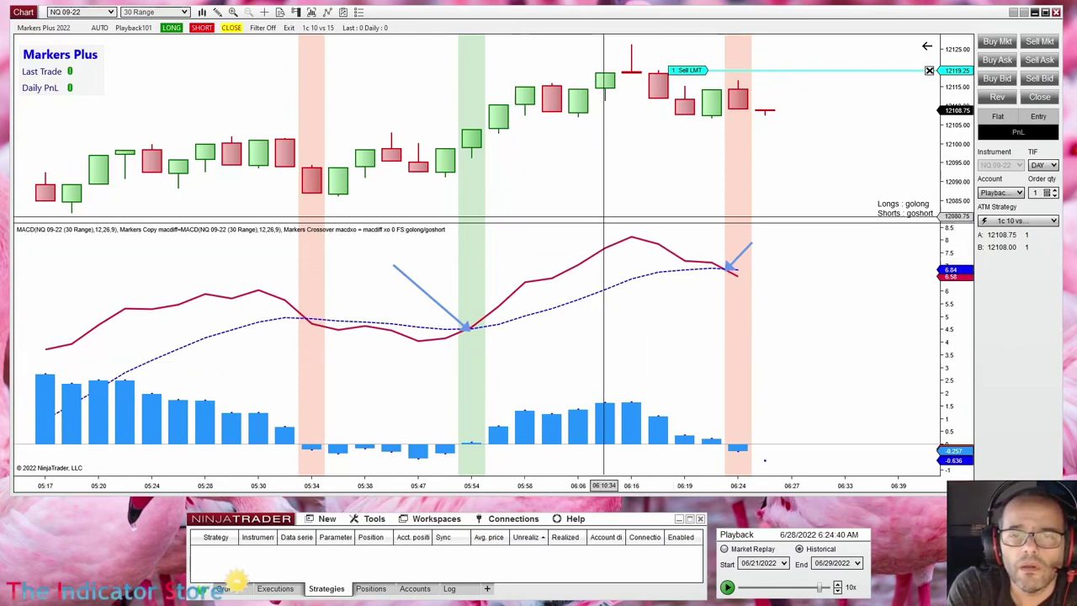
- Reduce the MACD panel's height to give the price chart more room
left_click_drag(627, 224, 627, 381)
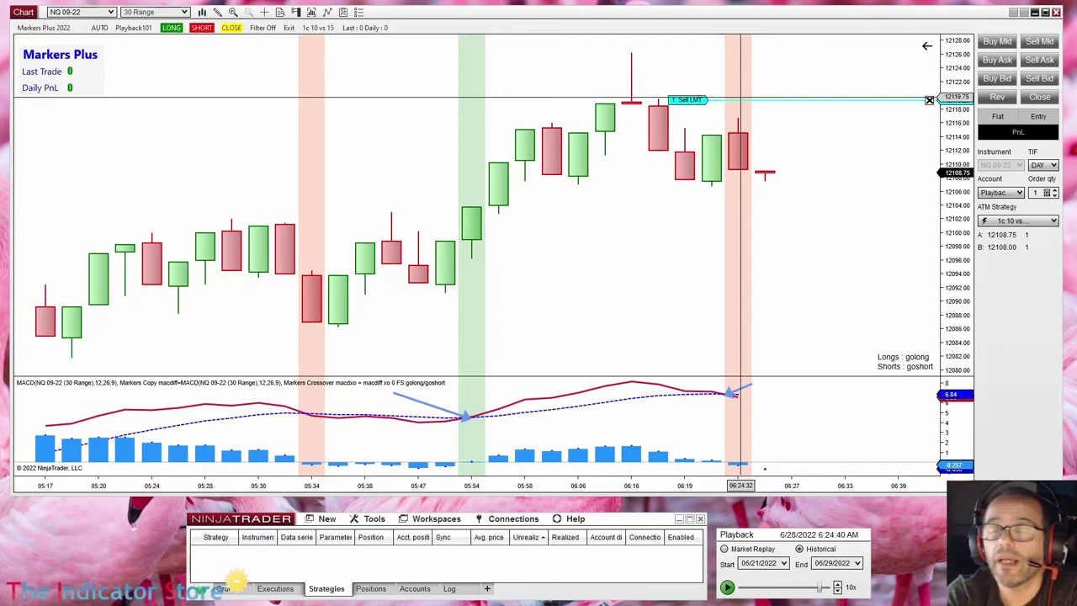
- Draw a temporary horizontal arrow toward the latest red band on the price chart, reposition it higher, and delete it
left_click(847, 204)
left_click(730, 204)
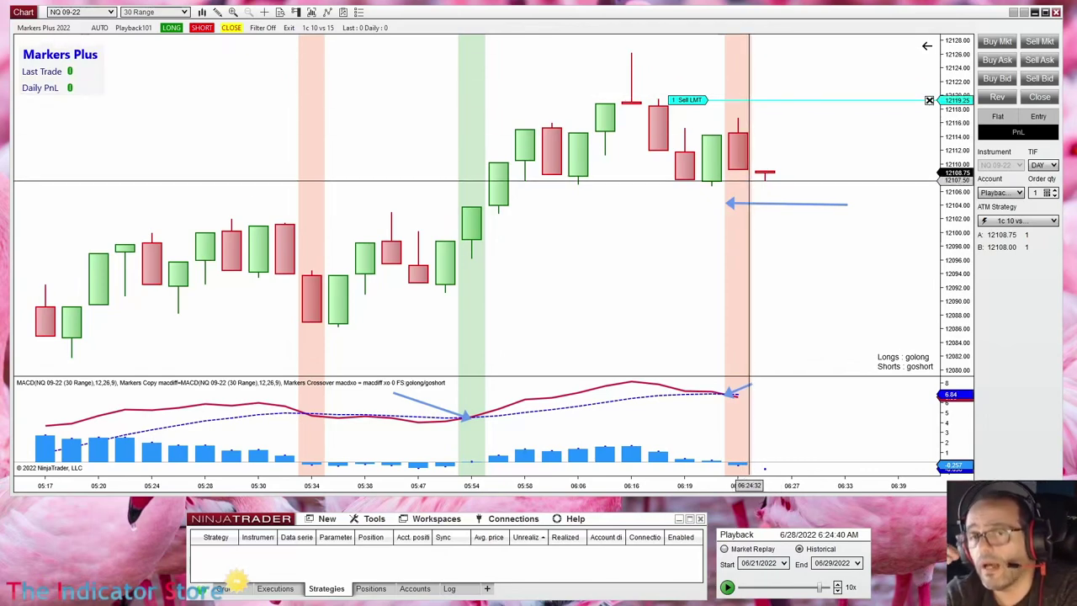
left_click(788, 204)
left_click_drag(788, 204, 832, 136)
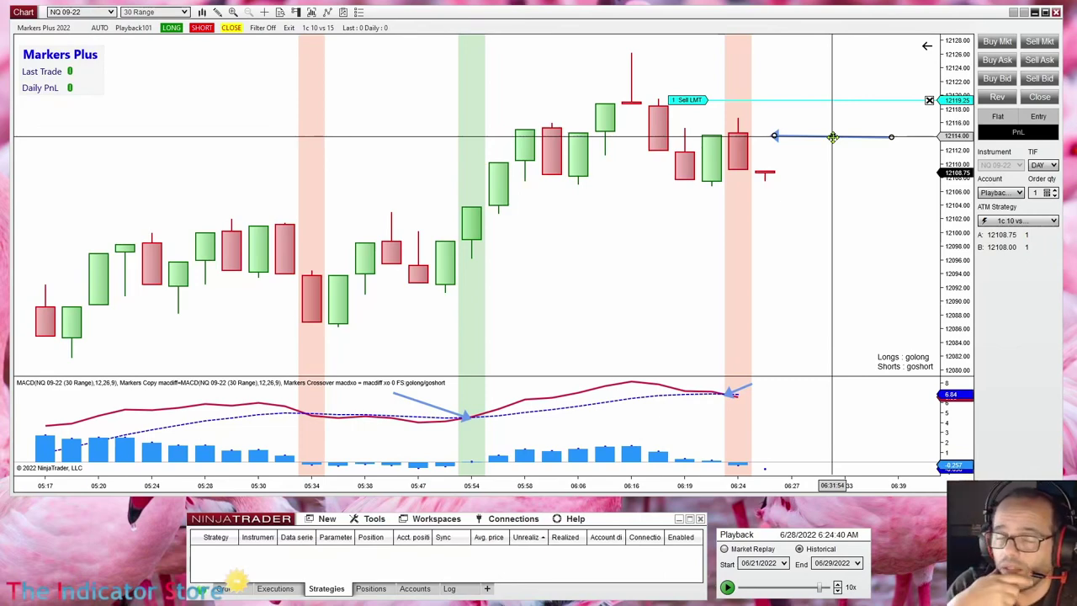
key("Delete")
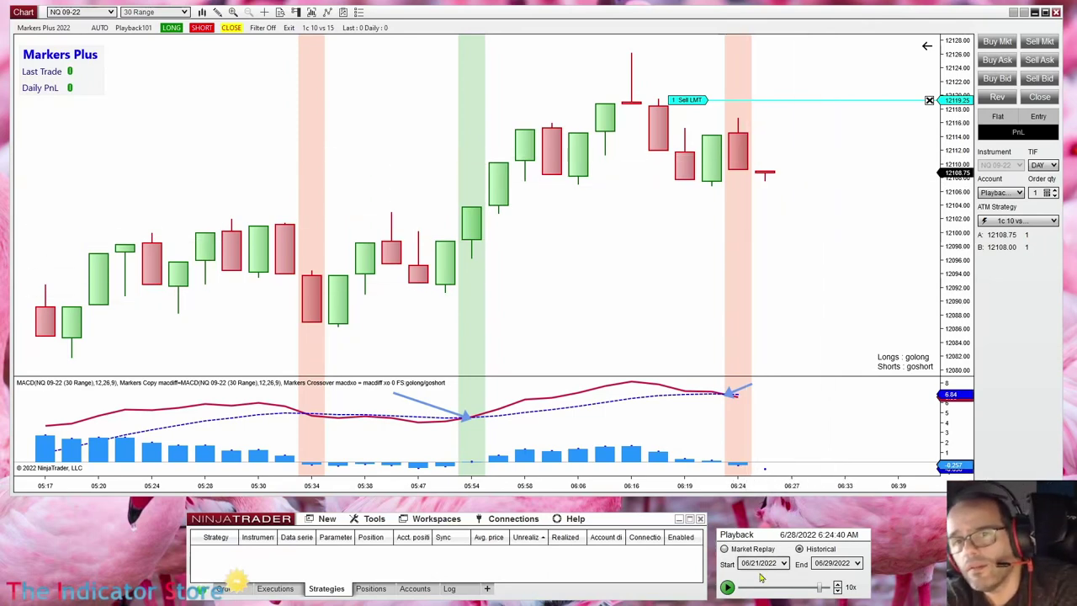
- Run the historical playback, raise its speed to 20x, and pause it at 6:34:00 AM
left_click(728, 588)
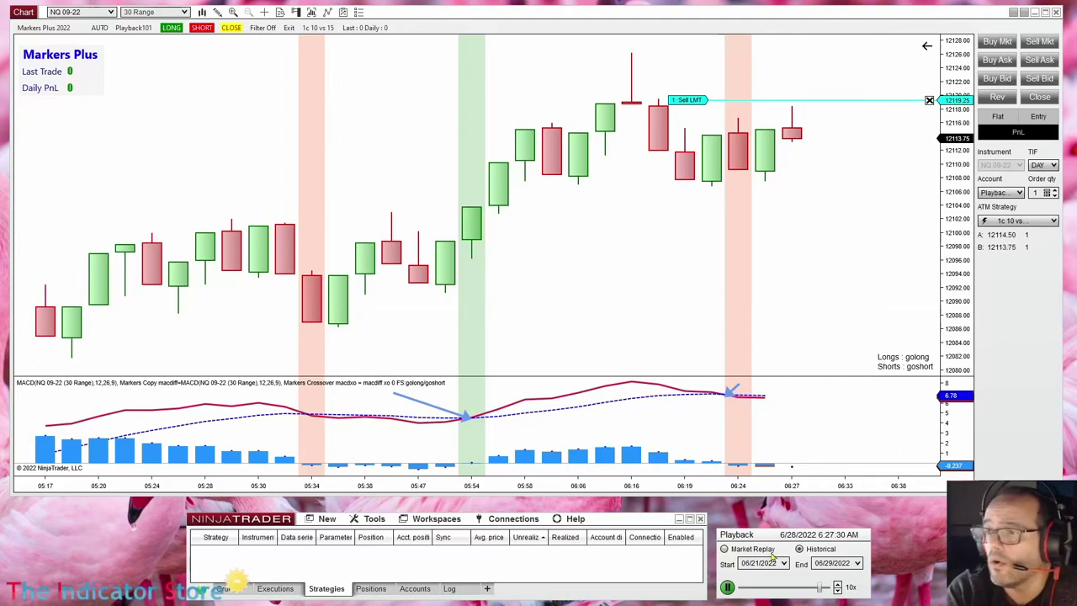
left_click(837, 584)
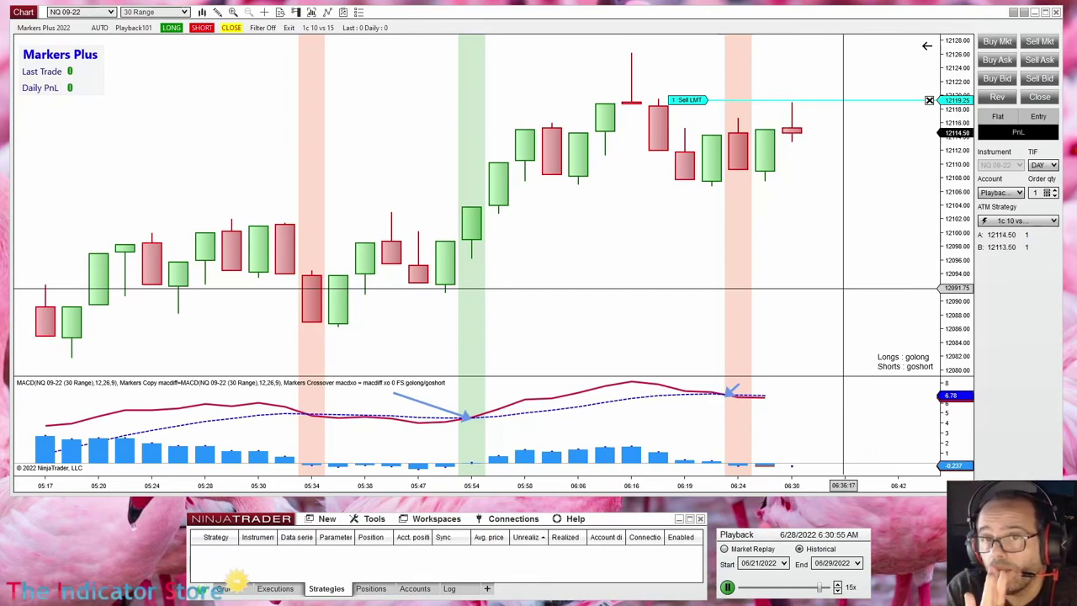
left_click(837, 584)
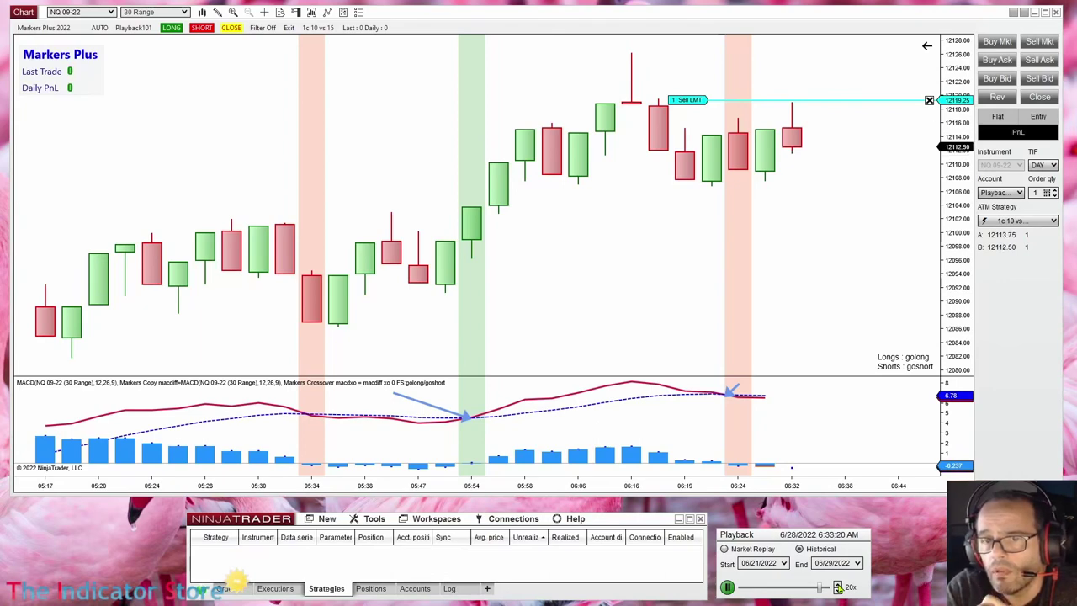
left_click(727, 586)
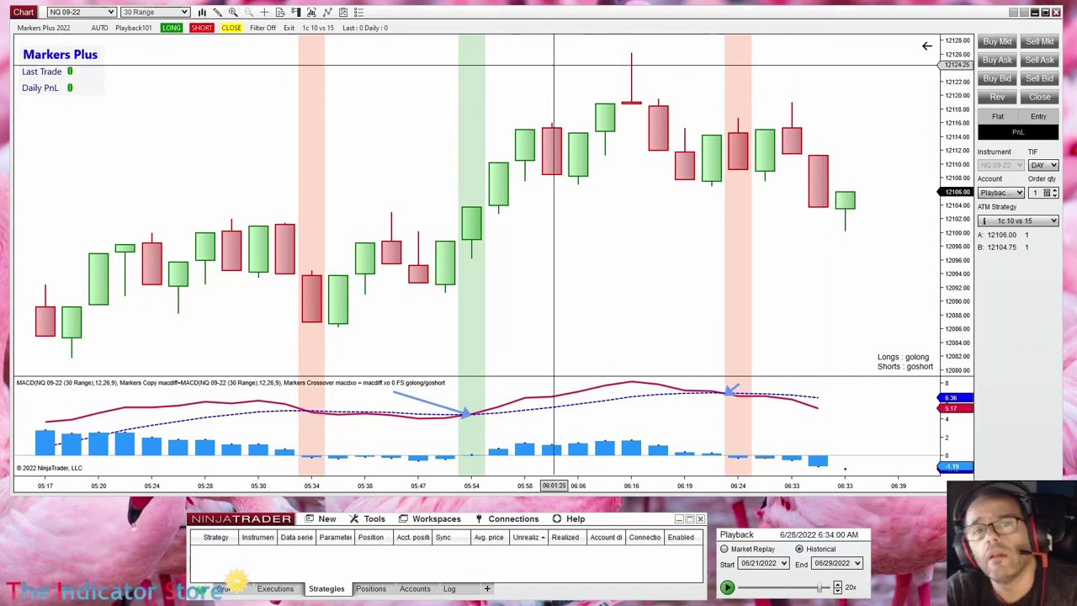
- Examine the entry order settings of the Markers Plus 2022 indicator, especially Entry Order Bars Life, and close the settings without changes
right_click(554, 64)
left_click(504, 137)
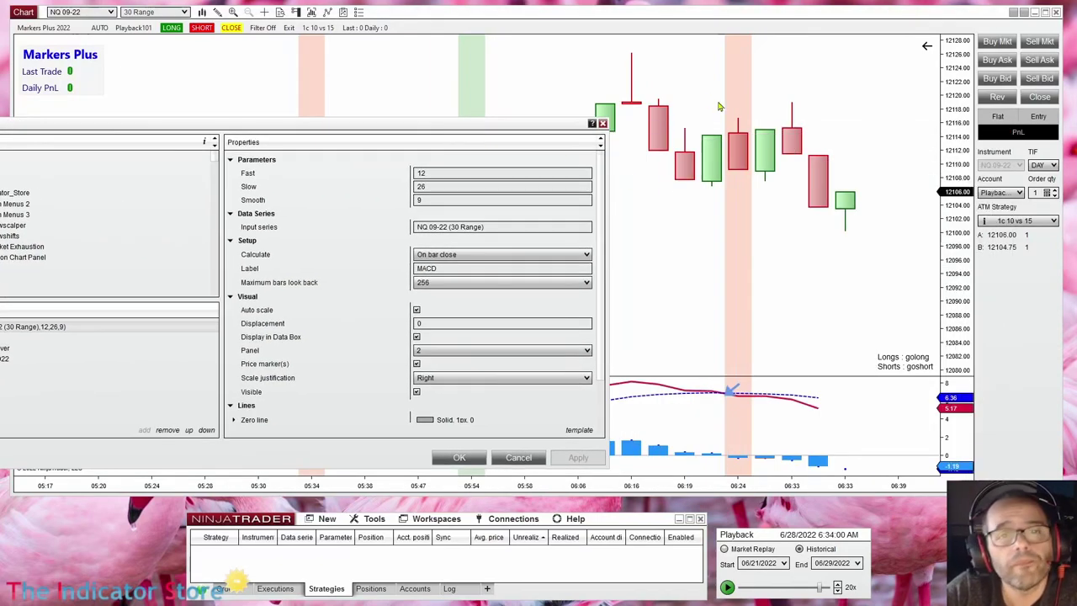
left_click_drag(350, 130, 439, 117)
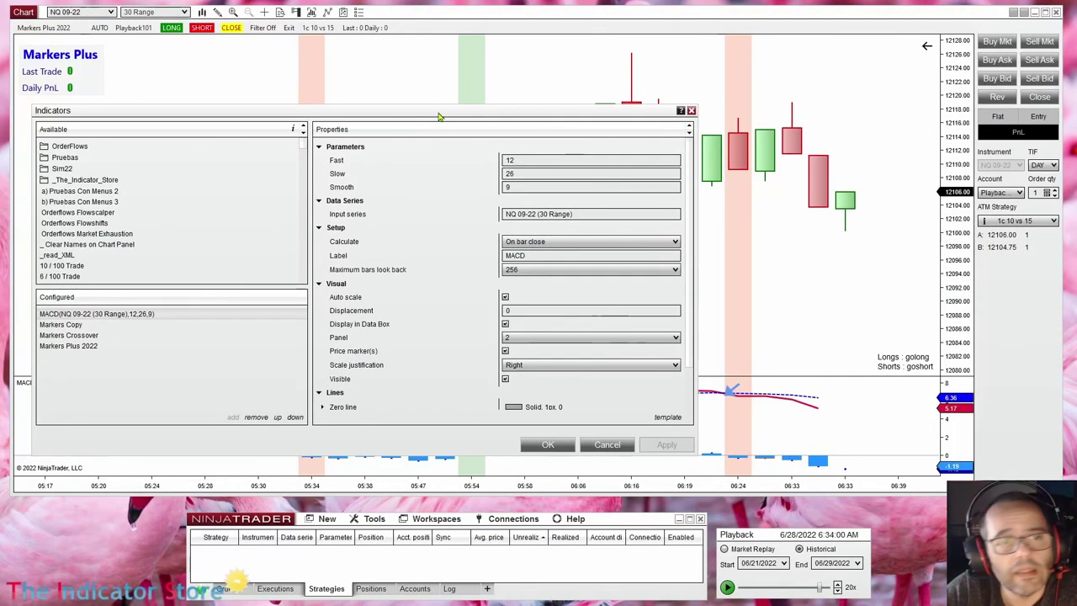
left_click(72, 347)
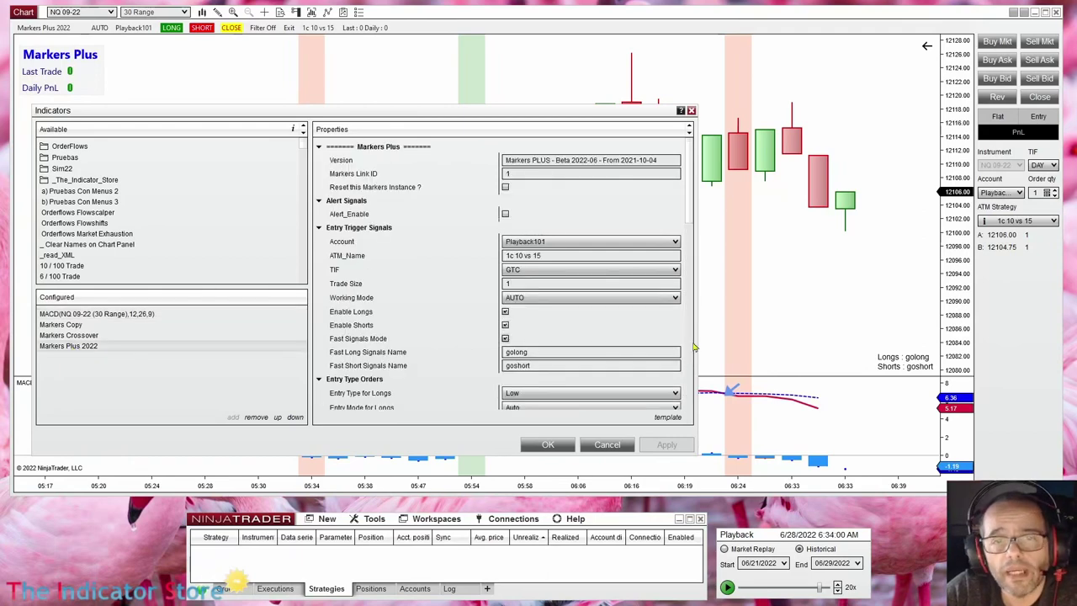
left_click_drag(690, 214, 688, 314)
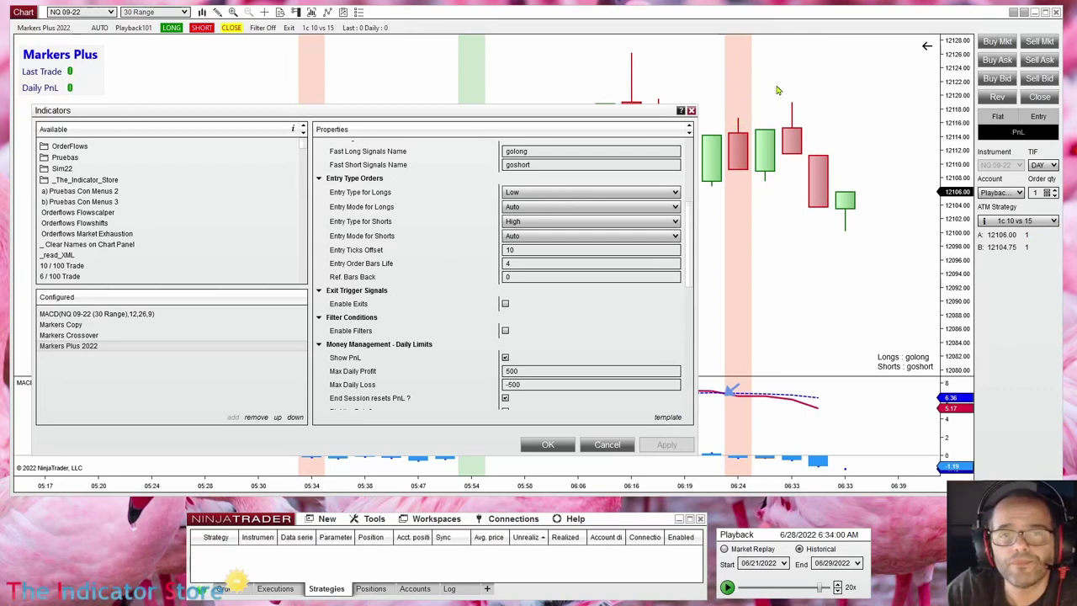
left_click(522, 263)
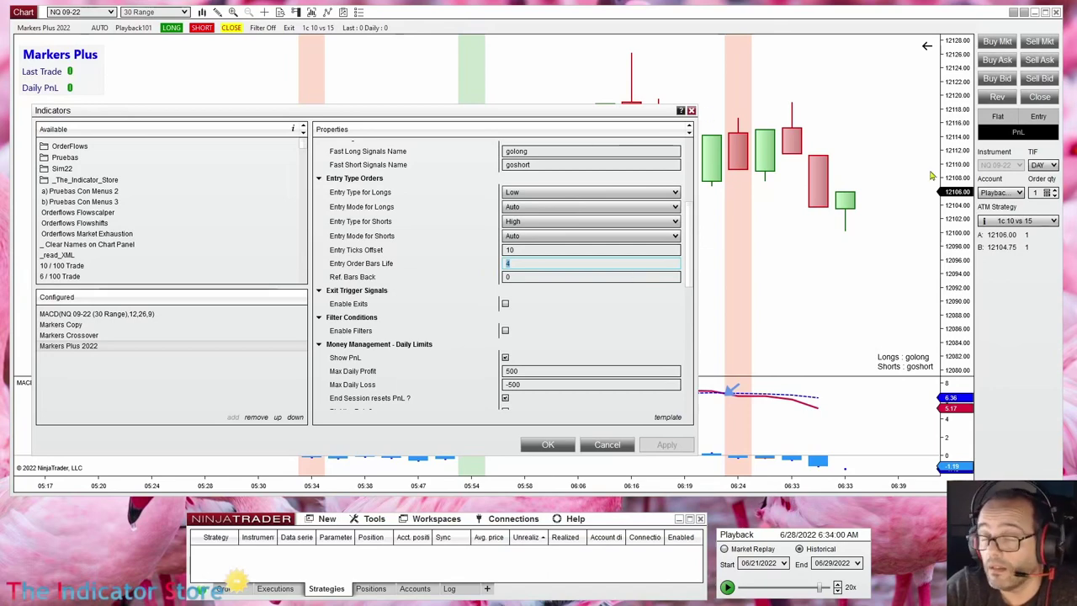
left_click(608, 444)
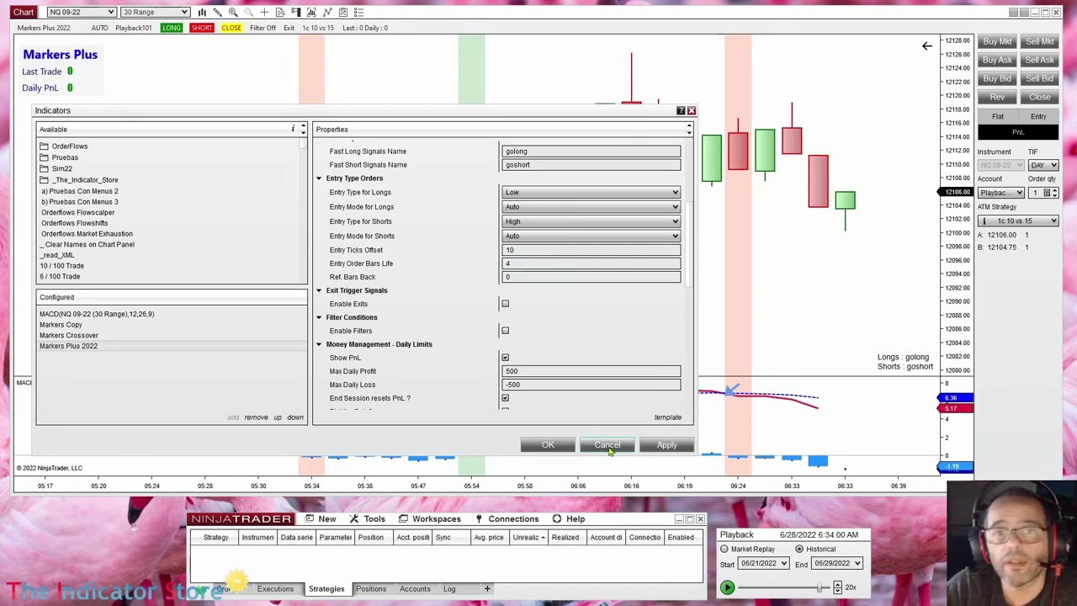
- Open the Strategy Builder, narrow the chart window so both fit side by side, and start a new strategy
left_click(327, 518)
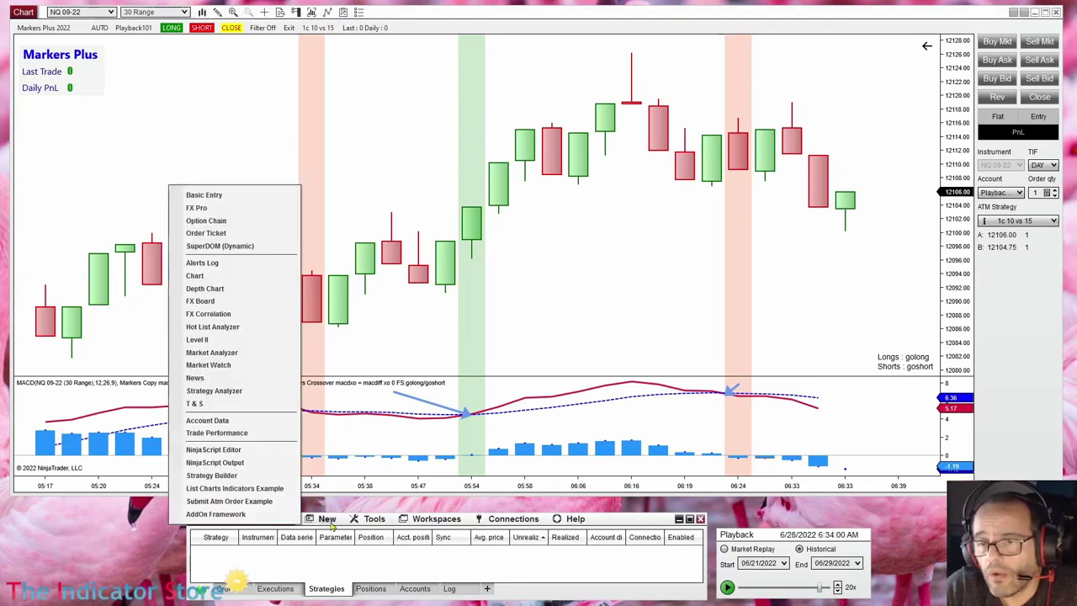
left_click(220, 483)
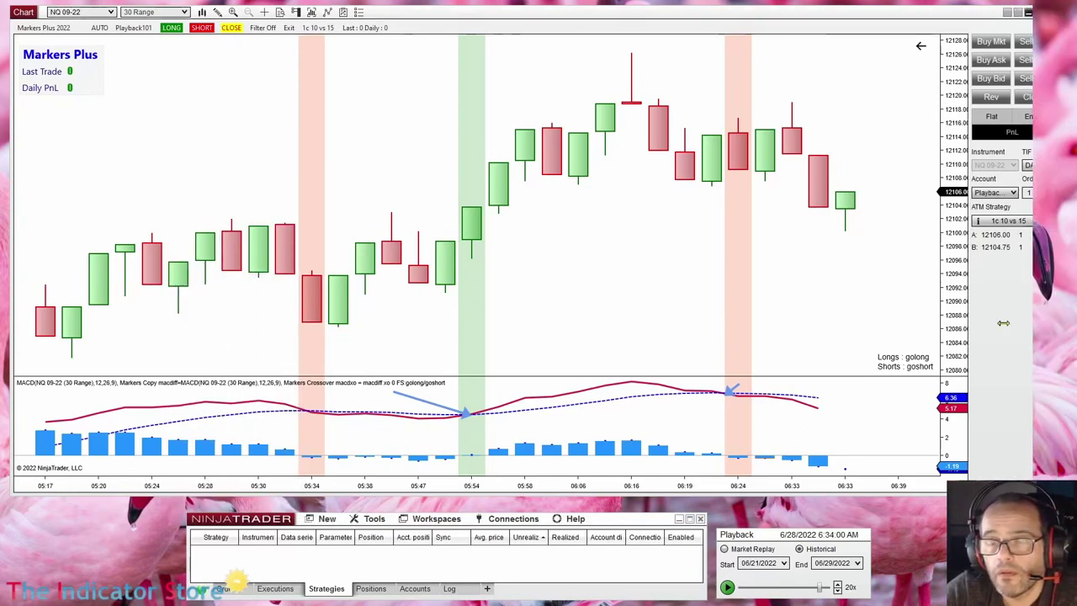
left_click_drag(1065, 322, 703, 322)
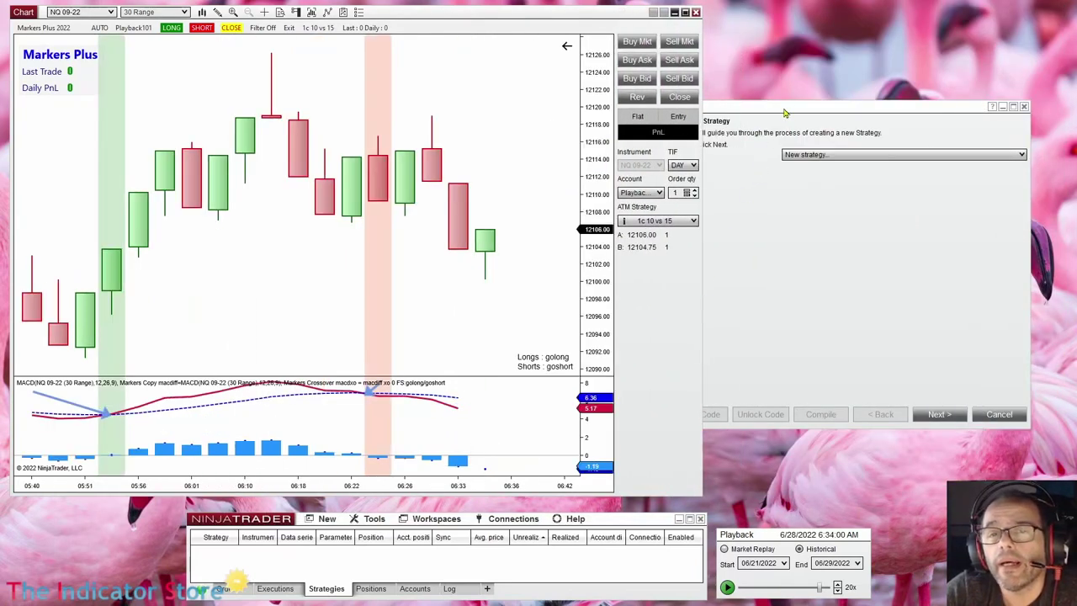
left_click_drag(787, 99, 804, 104)
left_click(962, 410)
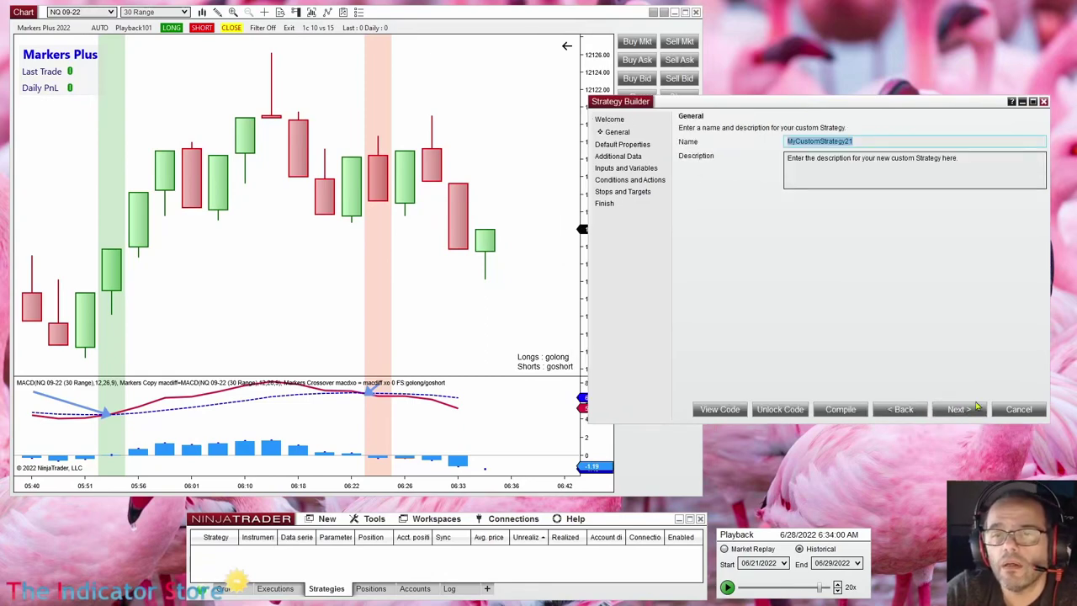
- Try to name the strategy WizMacdCrossover, change it to an unused name, and continue to the default properties
type("WizMacdCrossover")
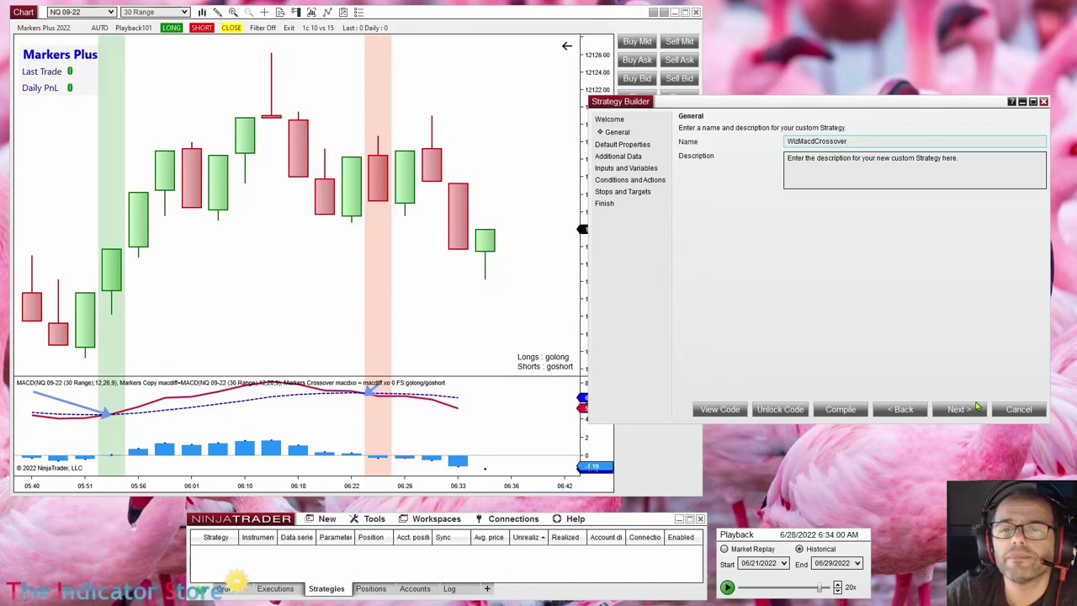
left_click(971, 408)
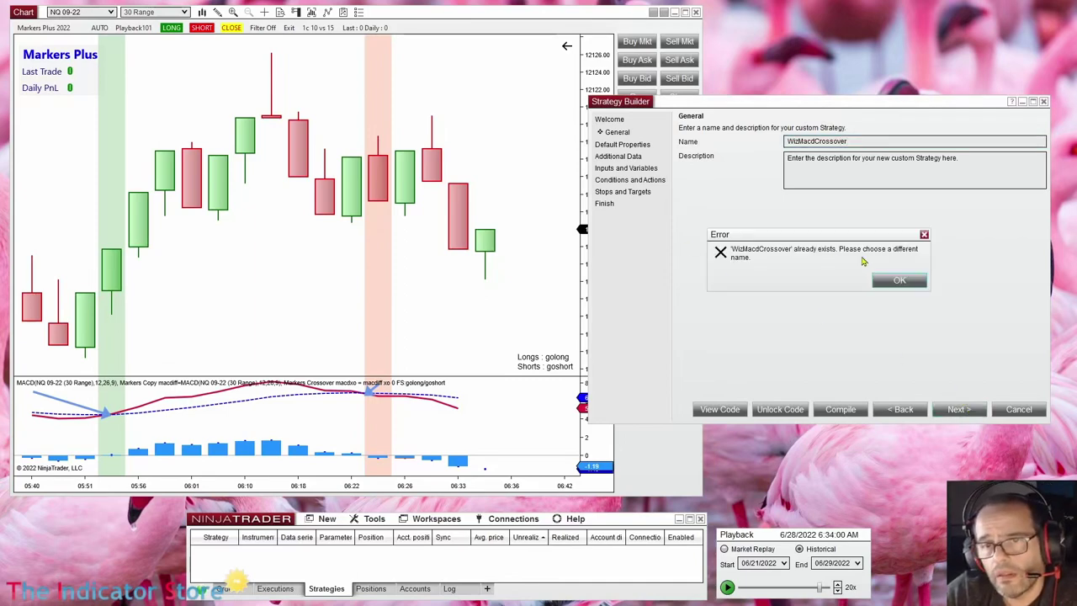
left_click(898, 280)
left_click(866, 141)
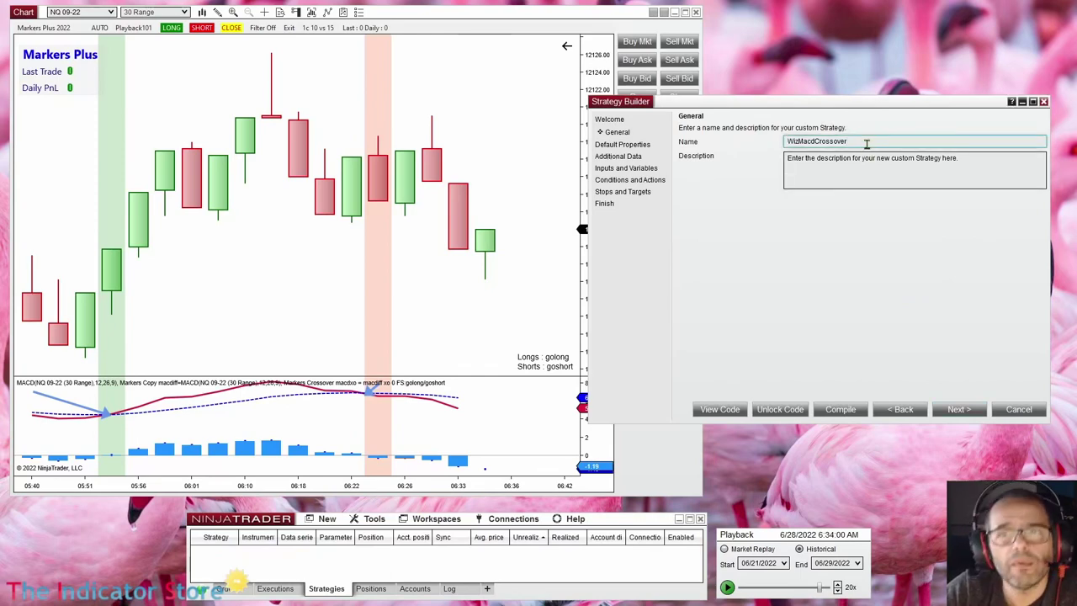
left_click(960, 410)
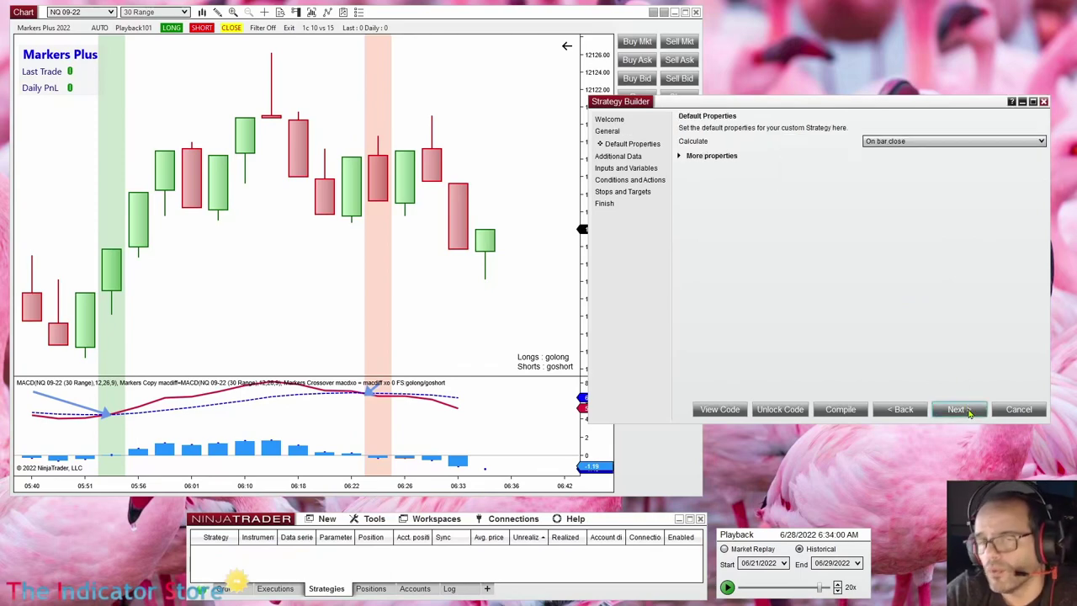
- Keep calculation on bar close, add no data series, inputs or variables, and proceed to the strategy's conditions and actions
left_click(961, 411)
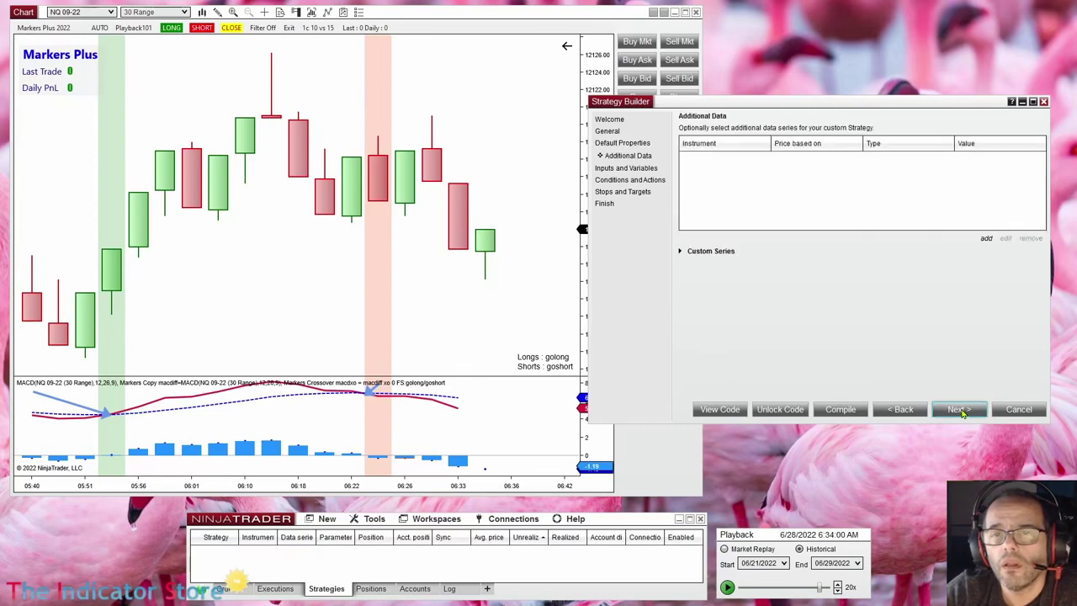
left_click(960, 410)
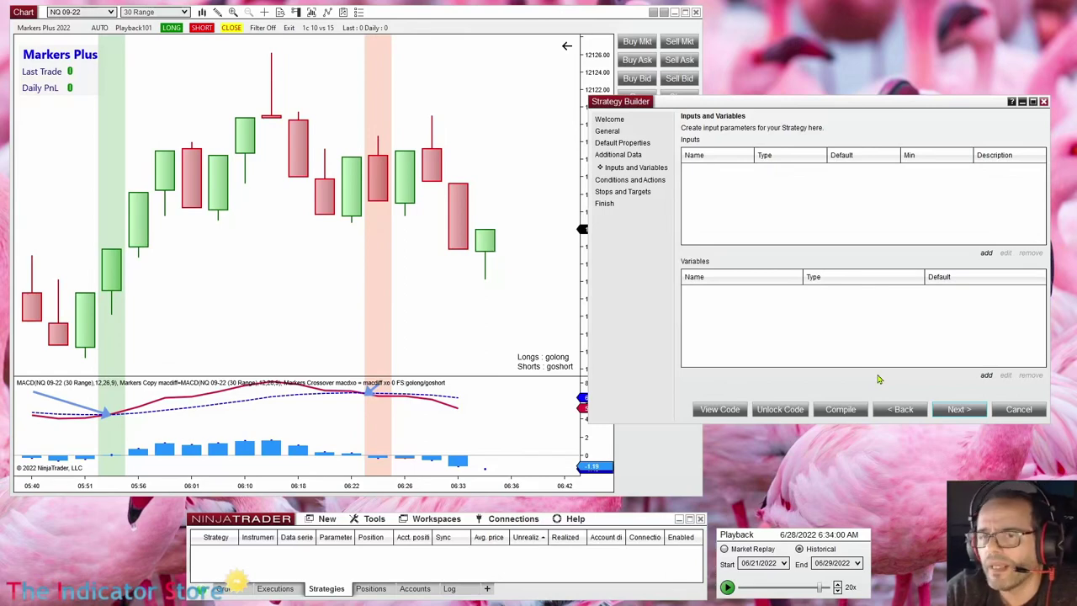
left_click(952, 410)
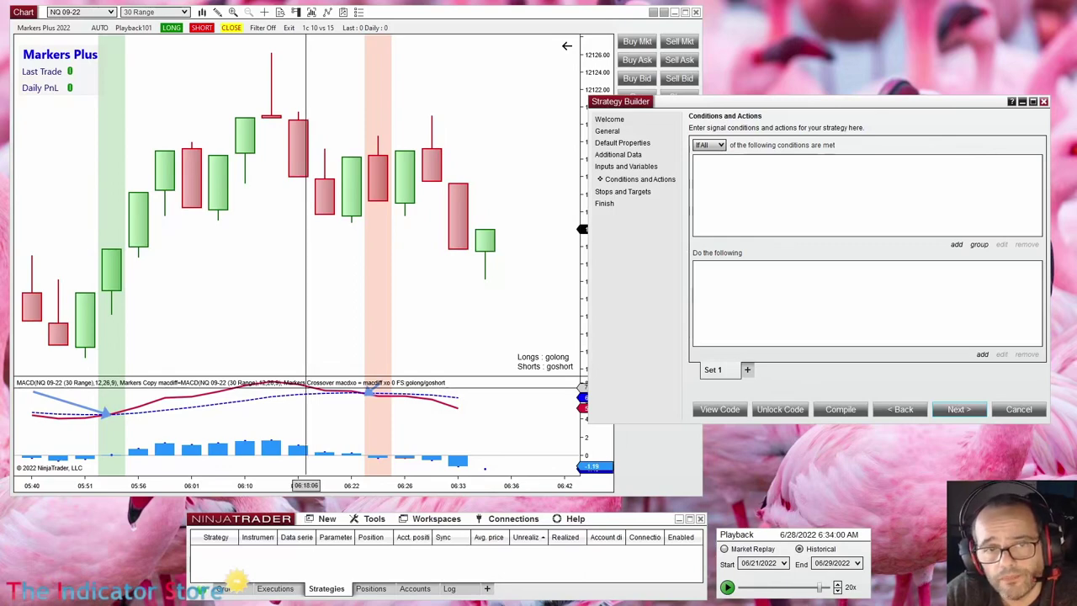
- Add a condition to Set 1 and choose the MACD indicator as its first operand
left_click(957, 244)
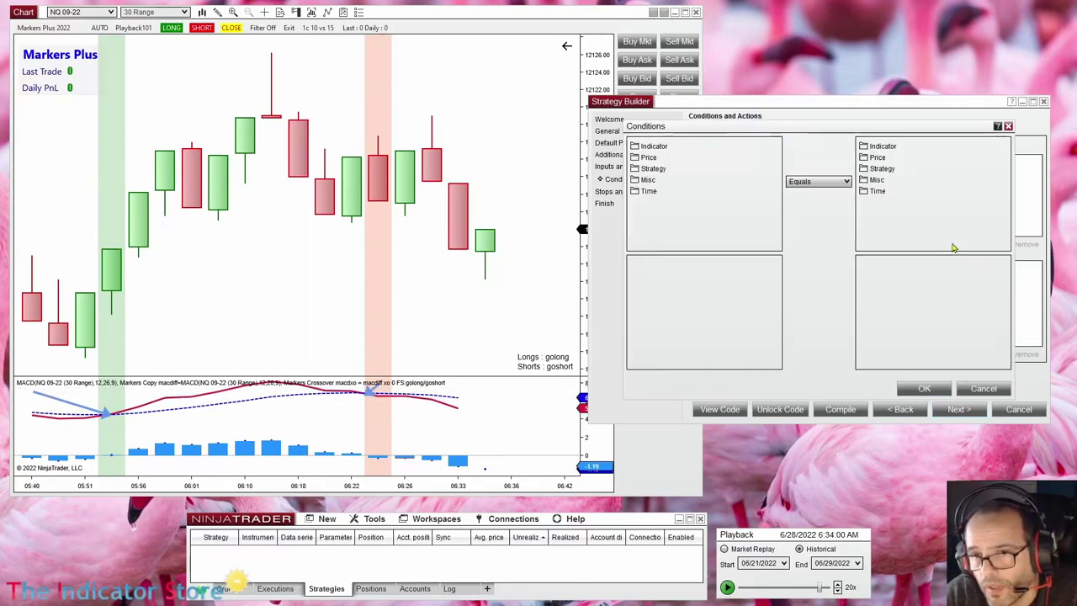
left_click(650, 148)
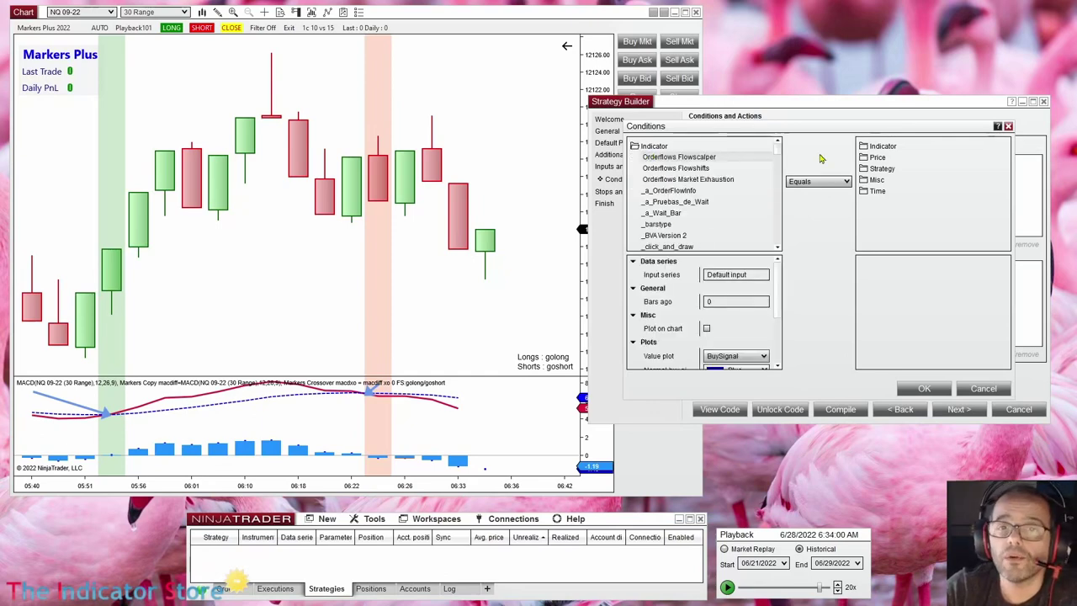
left_click_drag(778, 151, 778, 201)
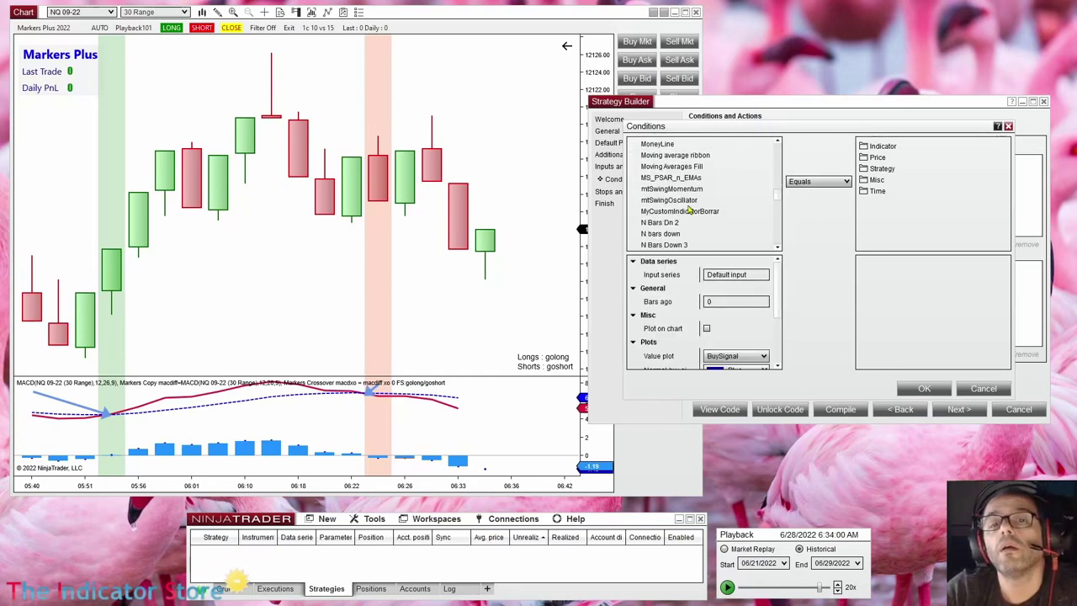
scroll(689, 202, "up", 4)
scroll(690, 198, "up", 5)
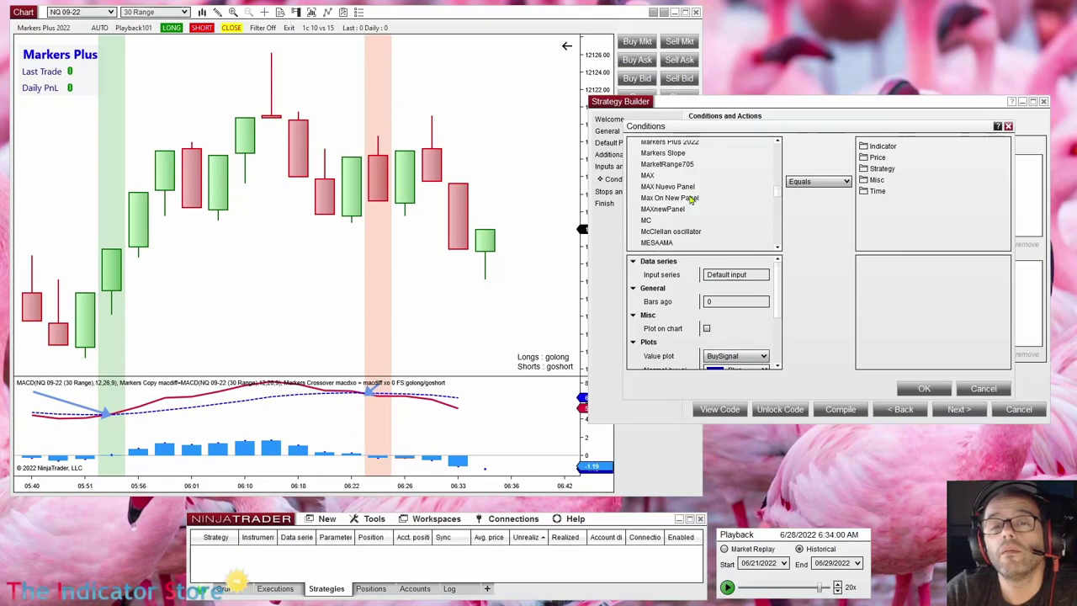
scroll(690, 199, "up", 3)
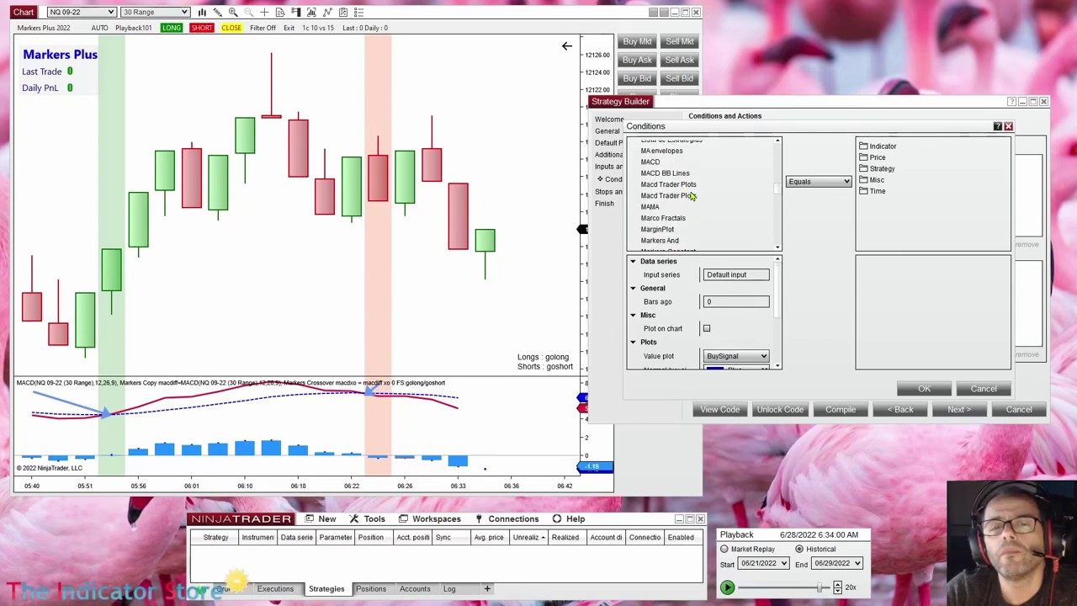
left_click(655, 191)
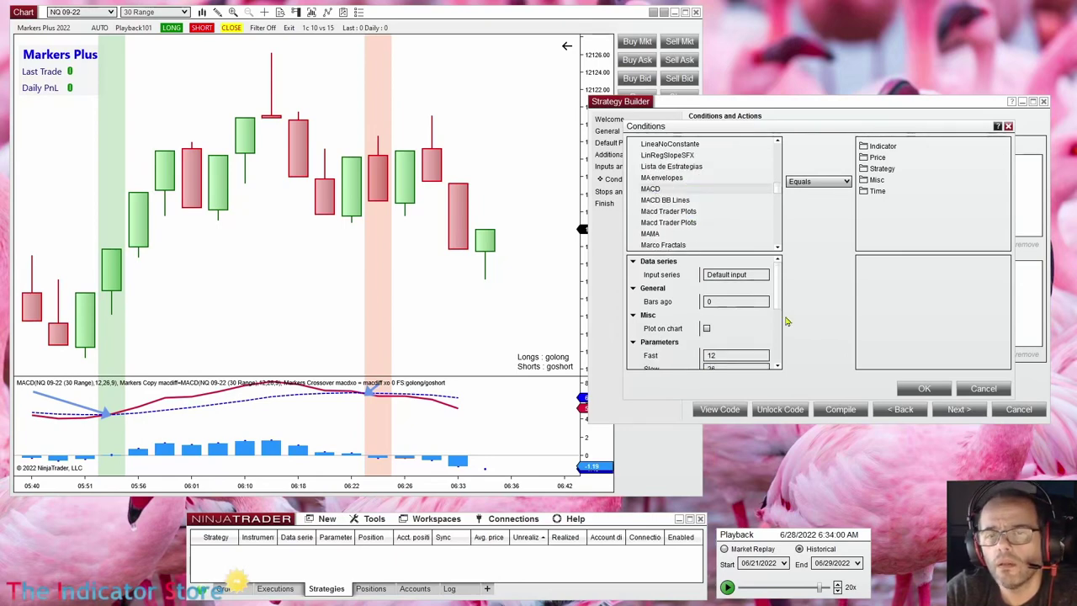
- Set the first operand's value plot to MACD and the condition's comparison to Cross below
scroll(782, 311, "down", 2)
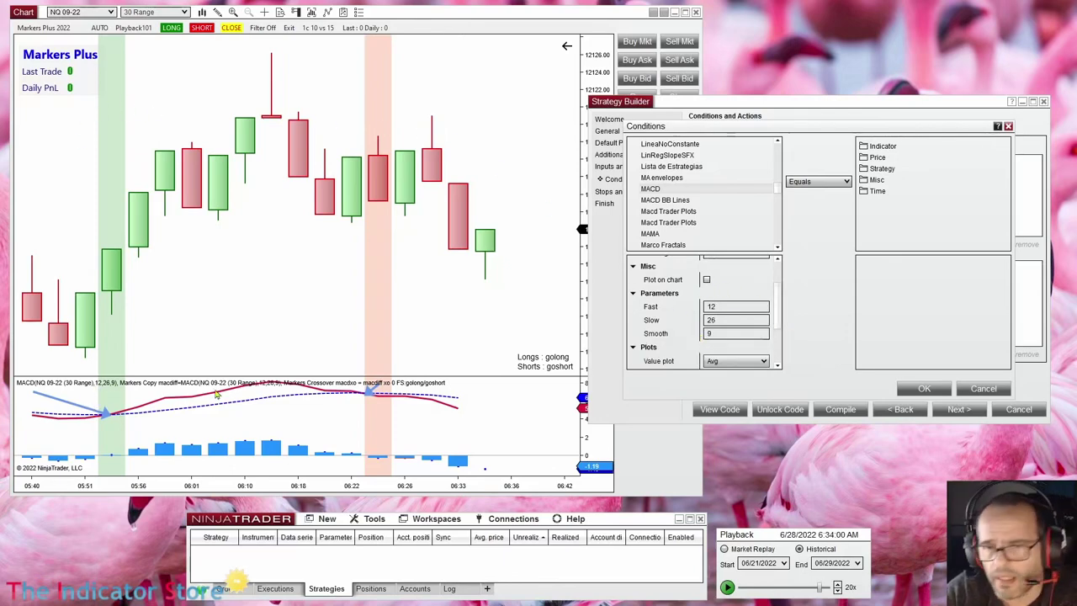
scroll(766, 324, "down", 2)
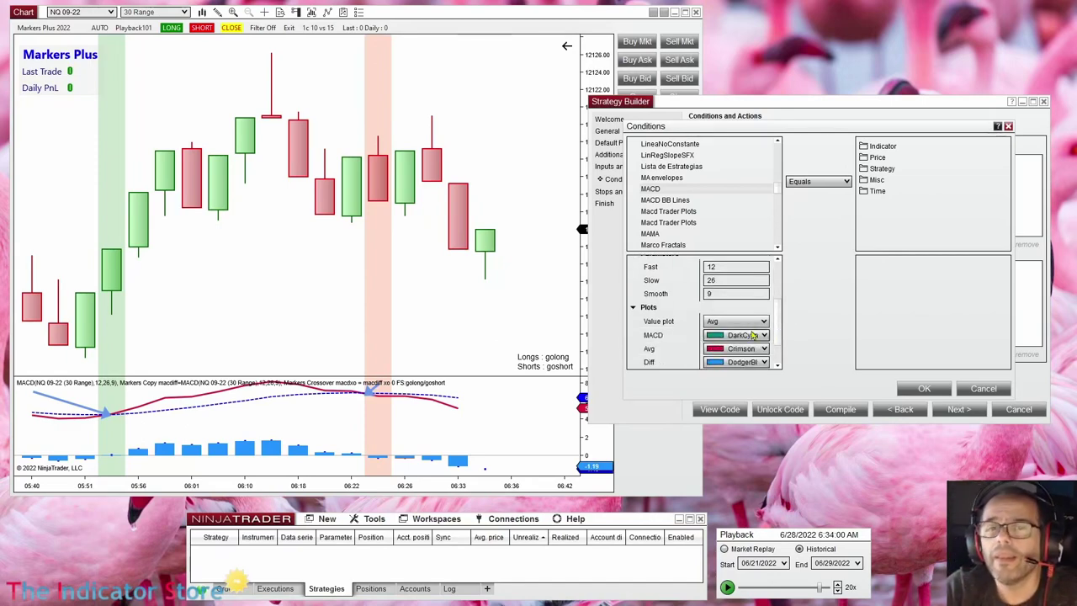
left_click(760, 325)
left_click(717, 338)
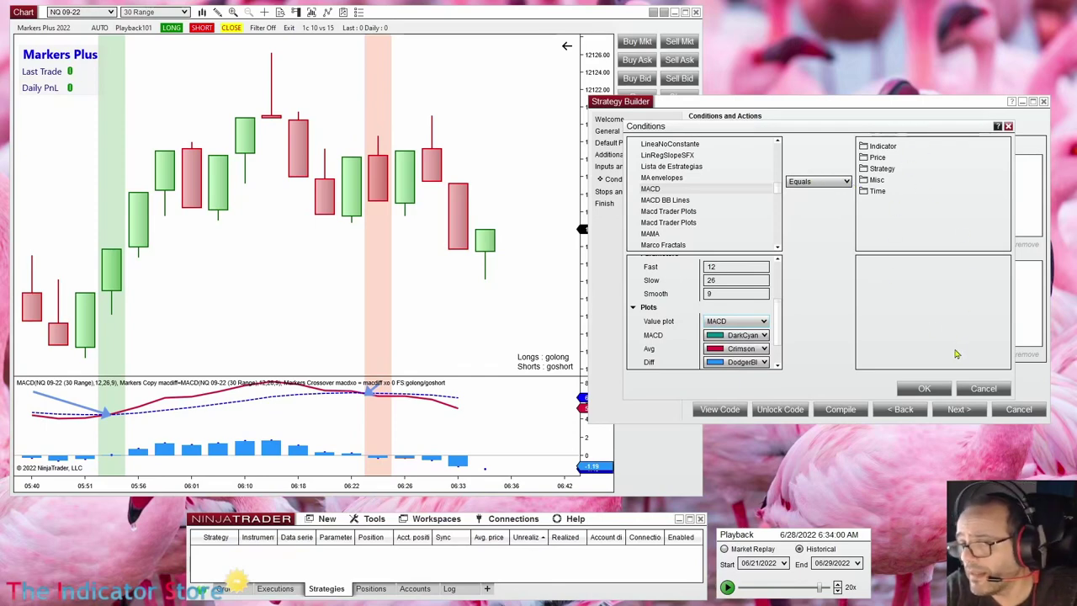
left_click(824, 183)
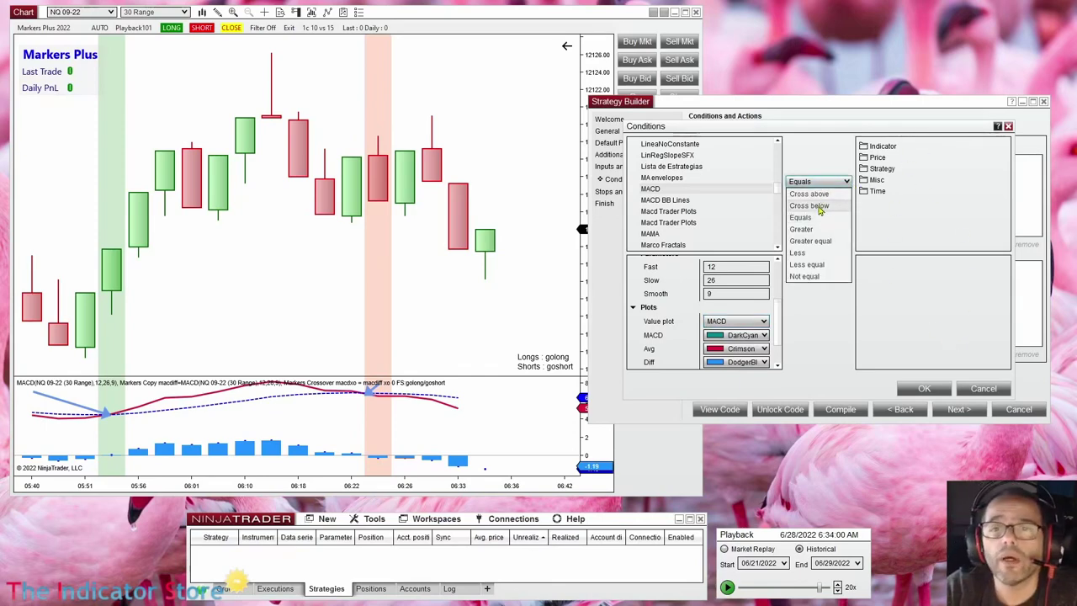
left_click(823, 207)
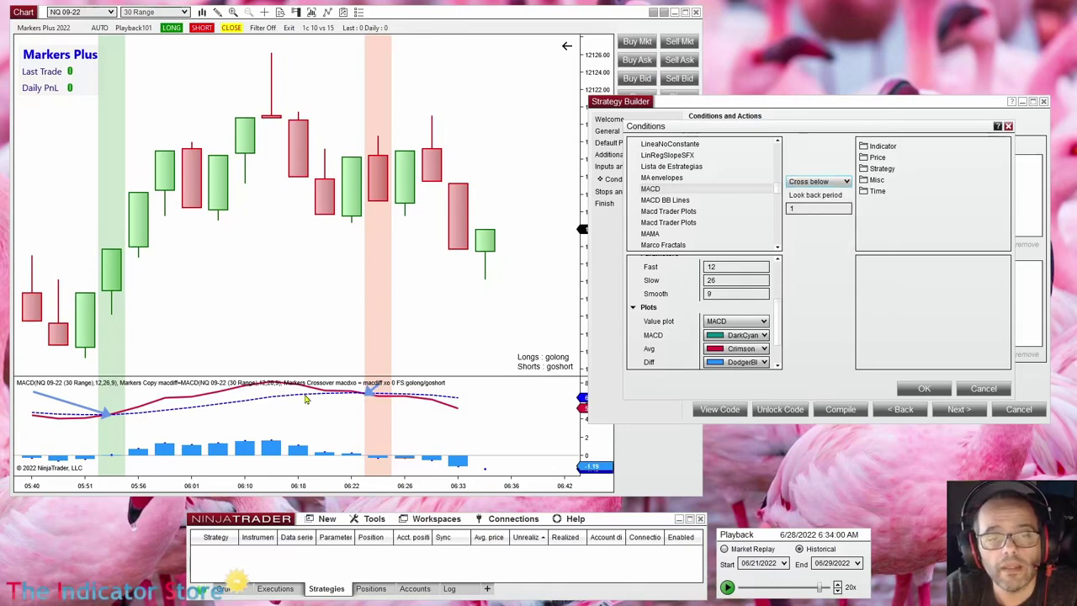
- Choose the MACD indicator as the condition's second operand and review its parameters and Avg value plot
left_click(883, 146)
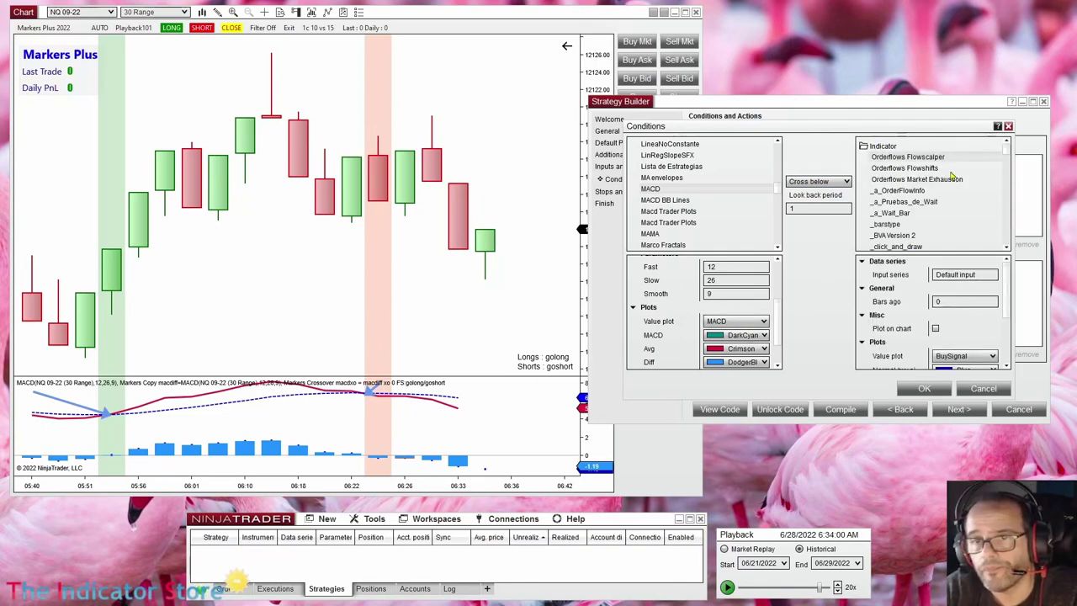
scroll(1016, 156, "down", 10)
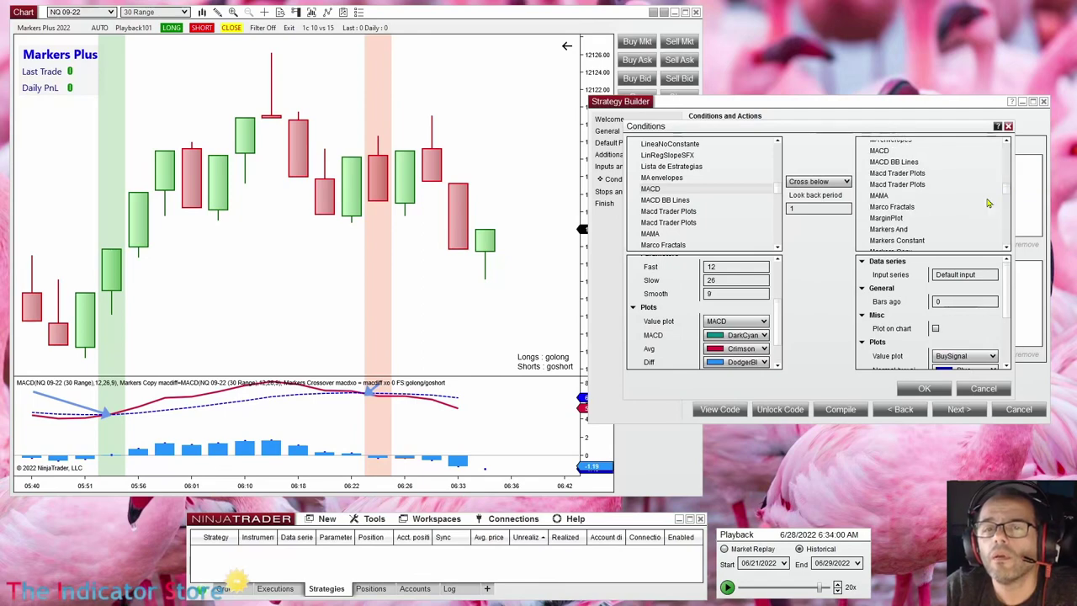
left_click(880, 152)
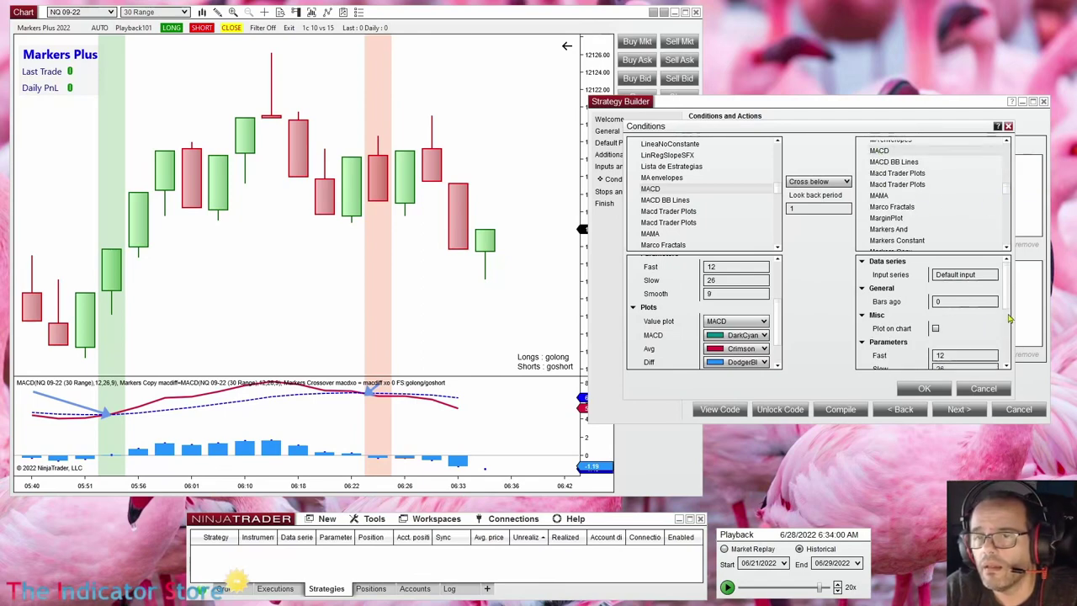
scroll(1009, 311, "down", 1)
scroll(1009, 310, "down", 3)
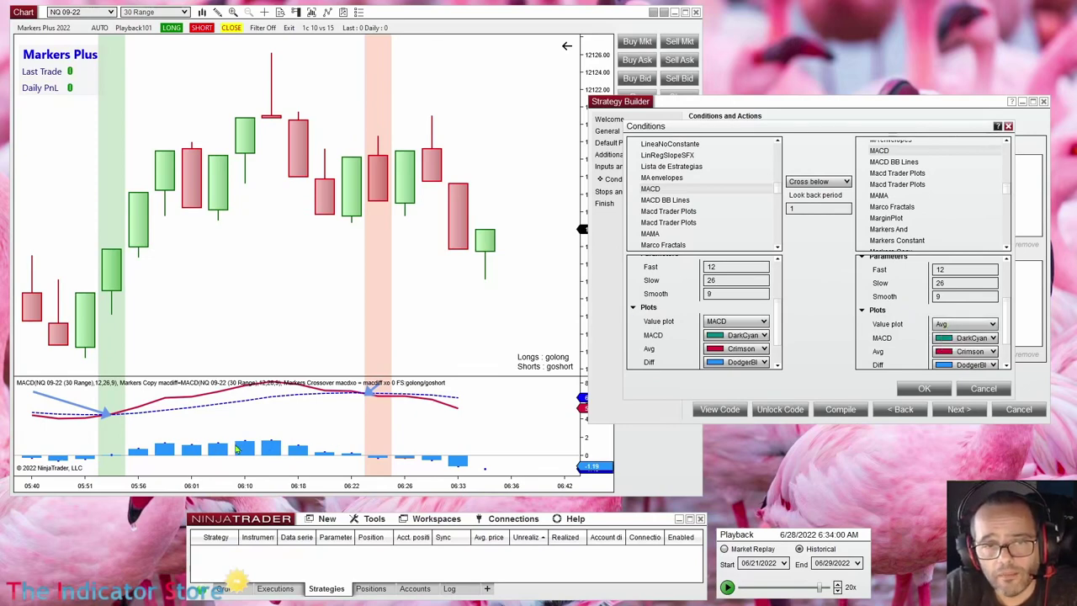
- Change the first operand's value plot to Diff, compare it with the numeric value 0, and accept the condition
left_click(753, 321)
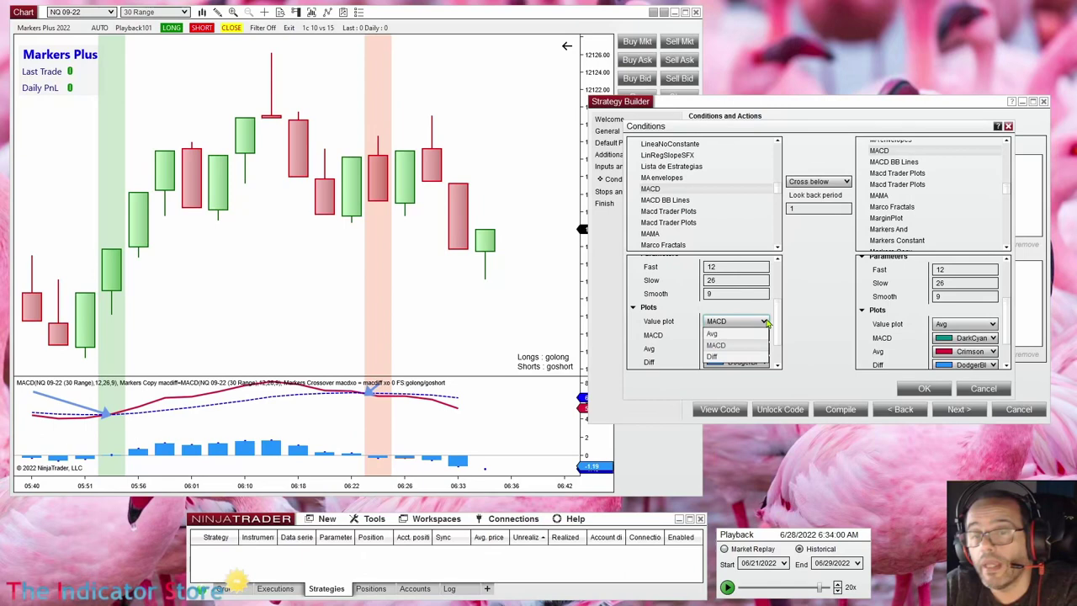
left_click(712, 358)
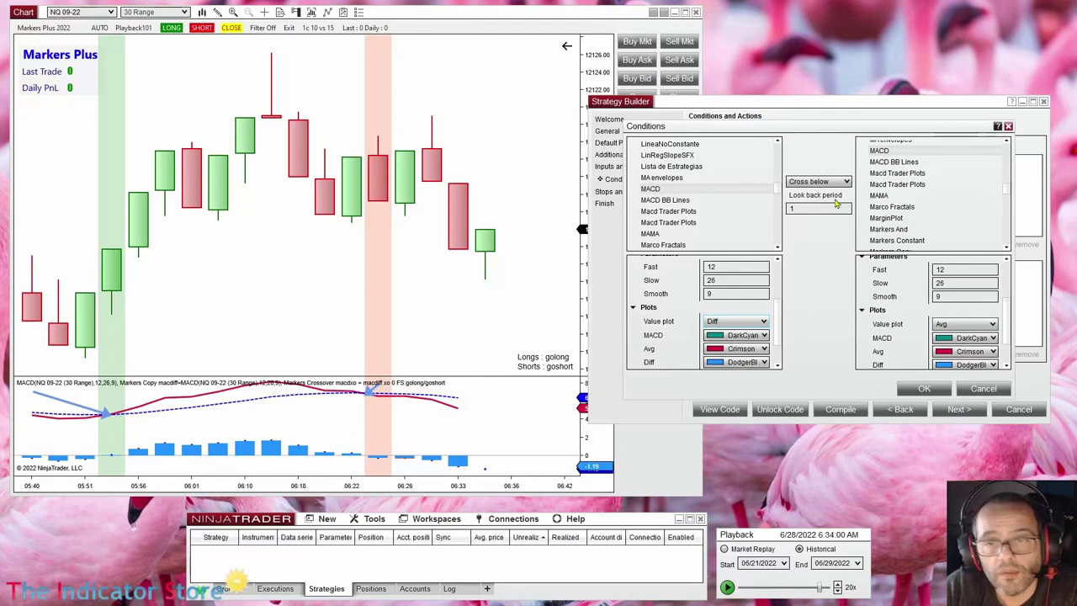
scroll(887, 200, "up", 15)
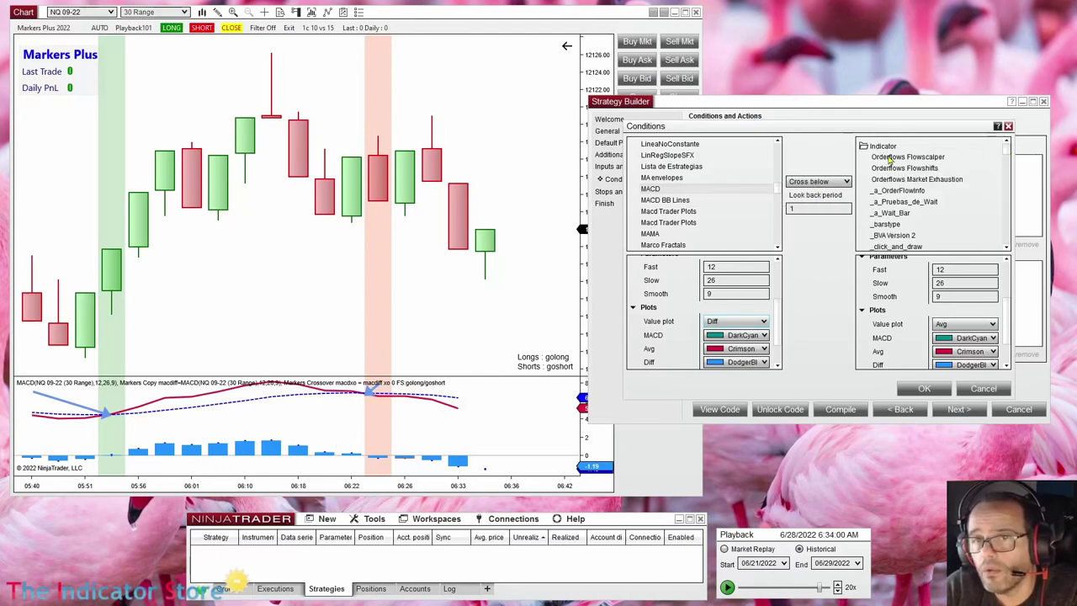
double_click(871, 149)
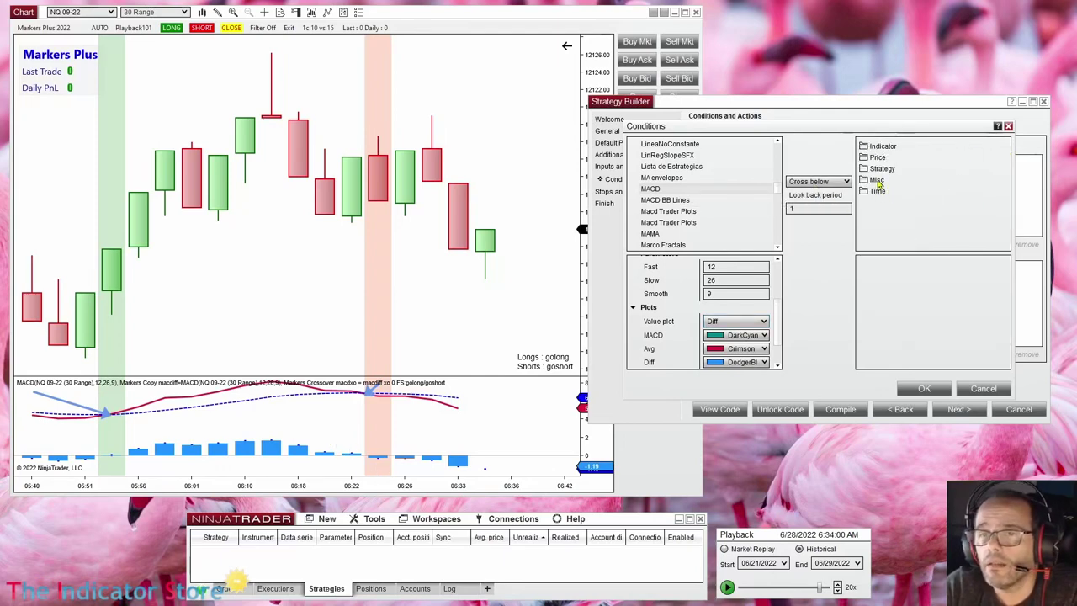
double_click(876, 181)
scroll(890, 221, "down", 3)
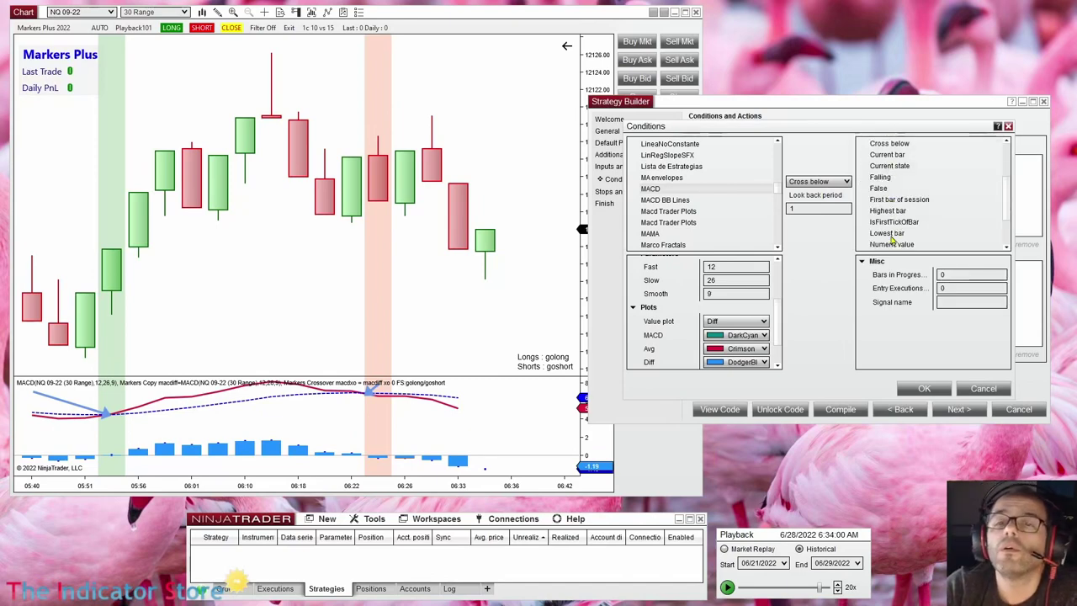
left_click(892, 244)
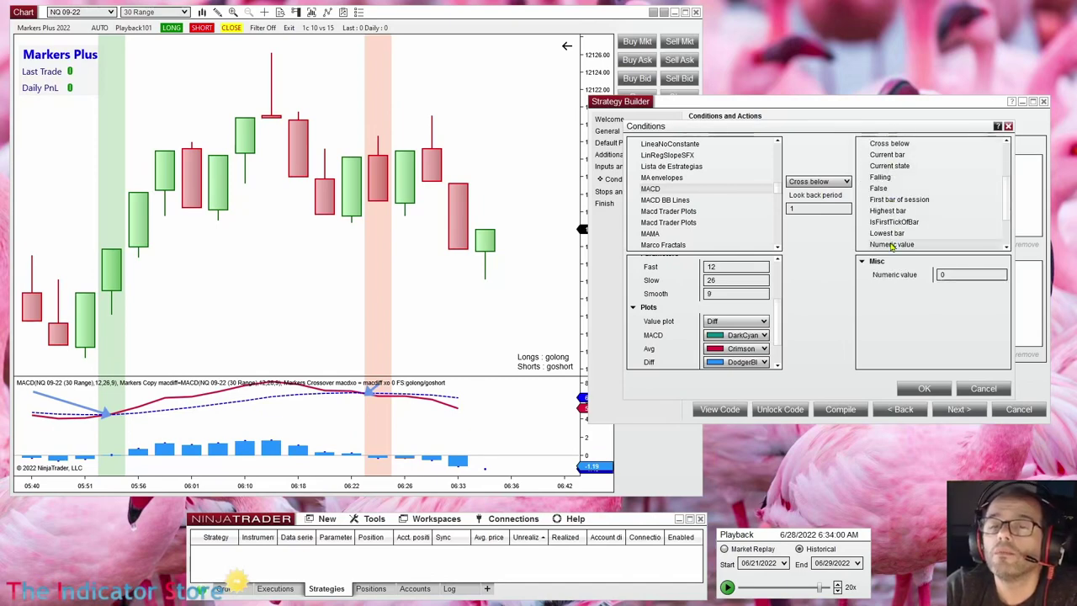
left_click(951, 275)
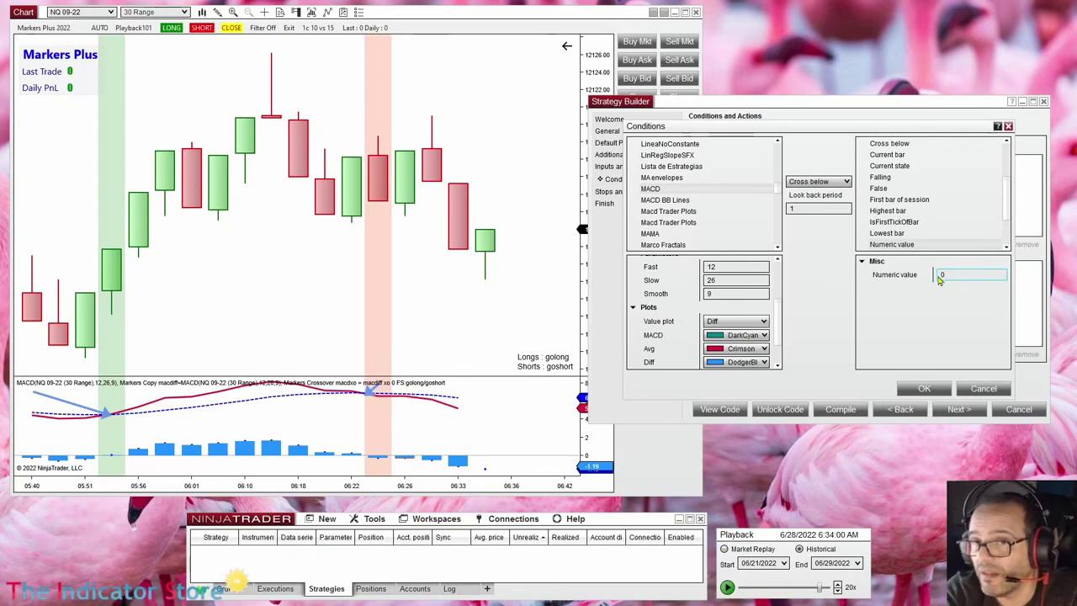
left_click(923, 388)
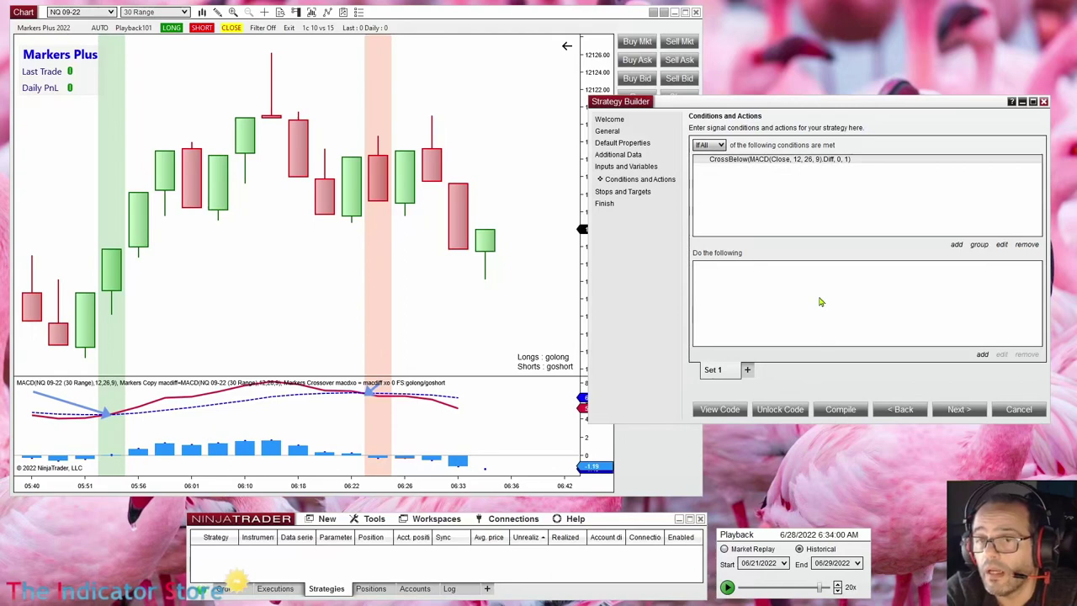
- Add an order management action that enters a short position by a limit order
left_click(981, 355)
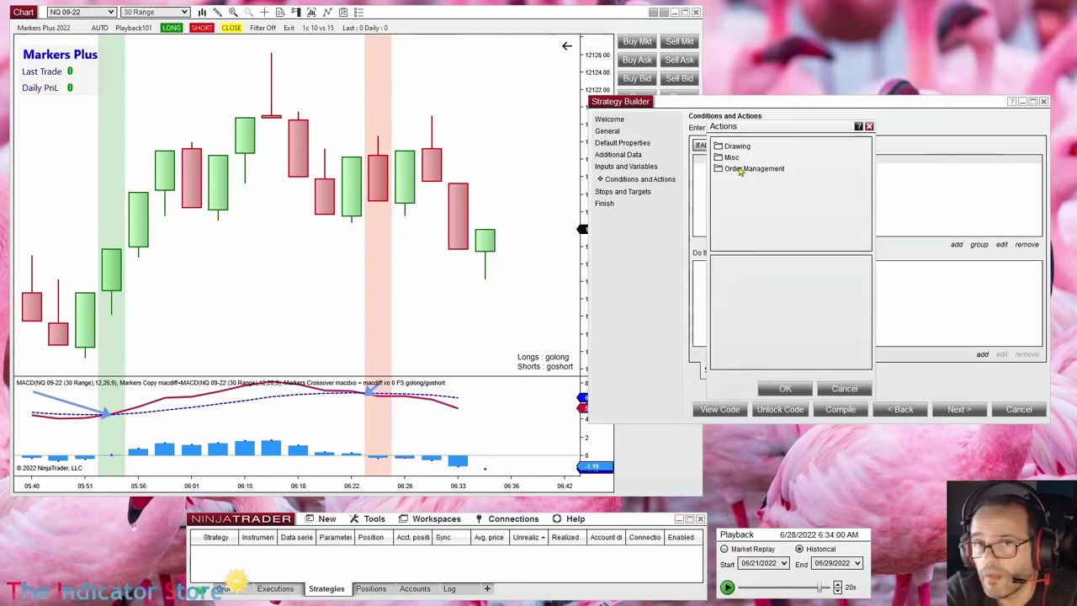
left_click(746, 168)
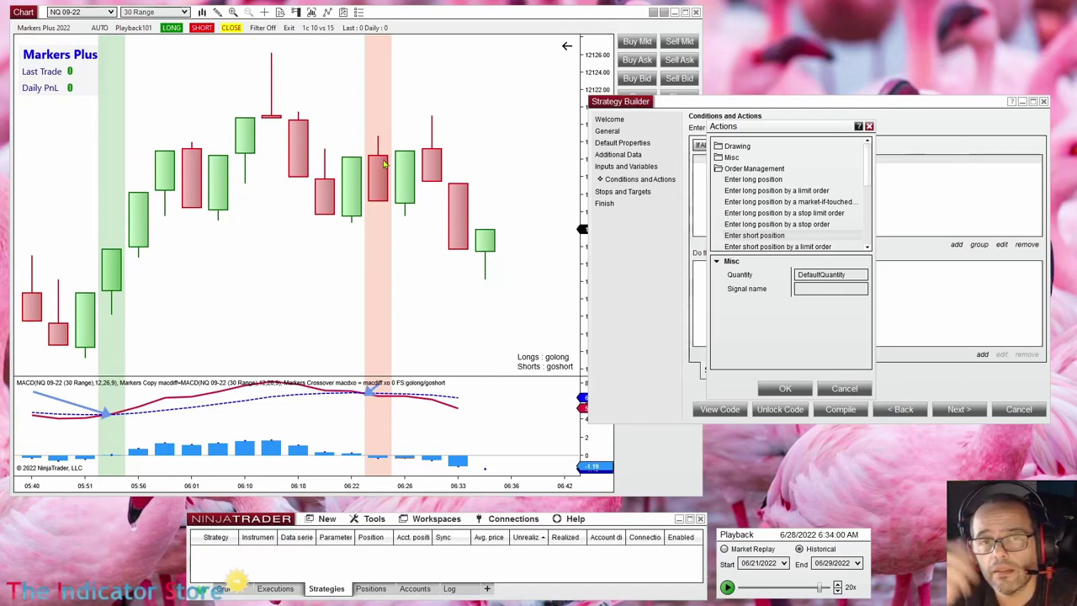
scroll(816, 221, "down", 1)
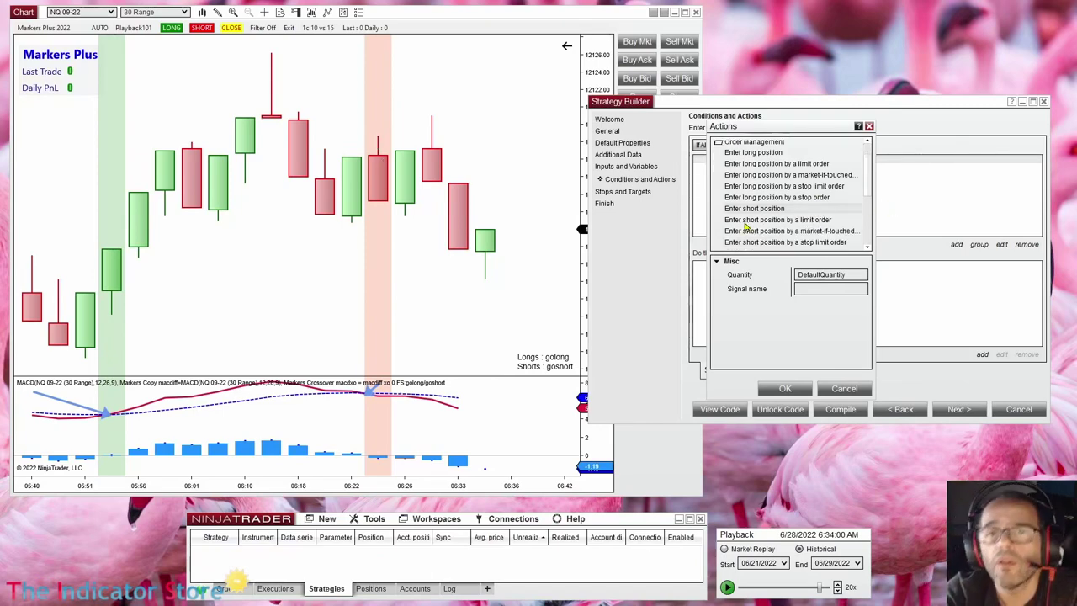
left_click(816, 221)
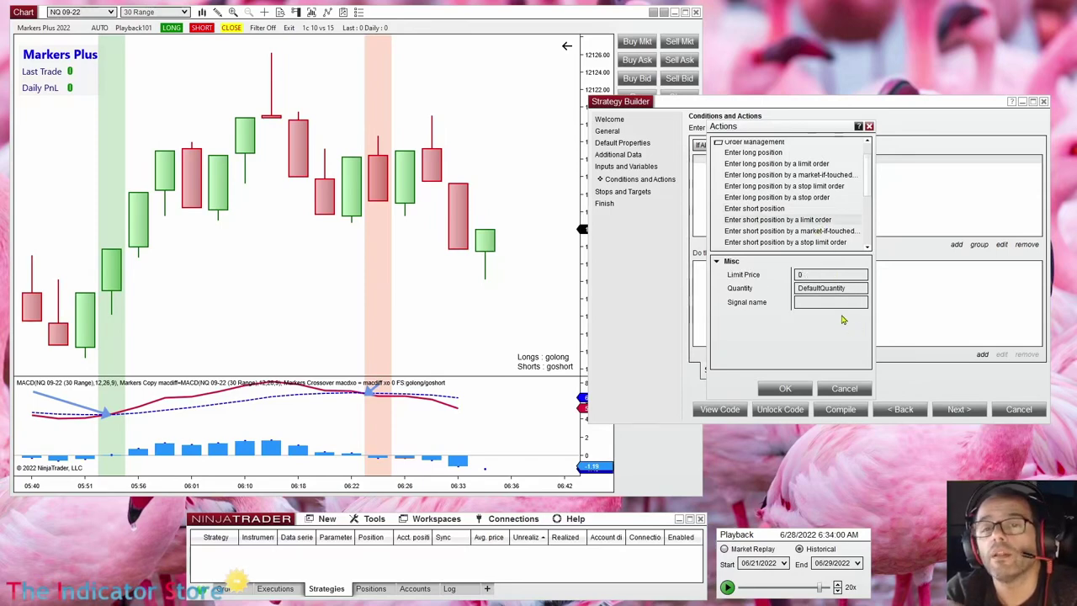
- Set the short order's limit price to the High of the current bar with an offset of 10 ticks
mouse_move(812, 275)
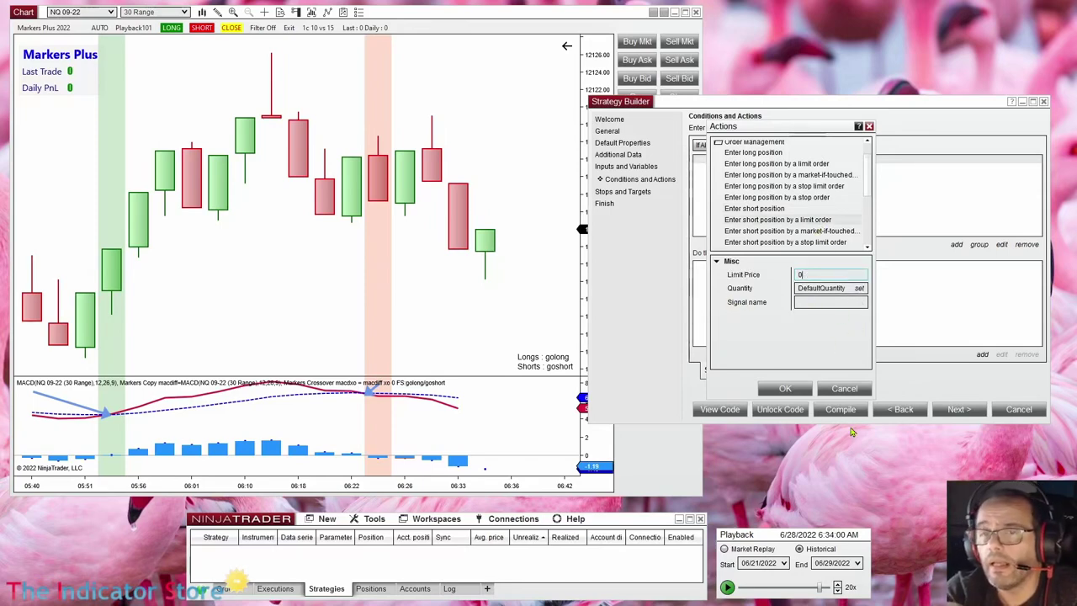
left_click(856, 278)
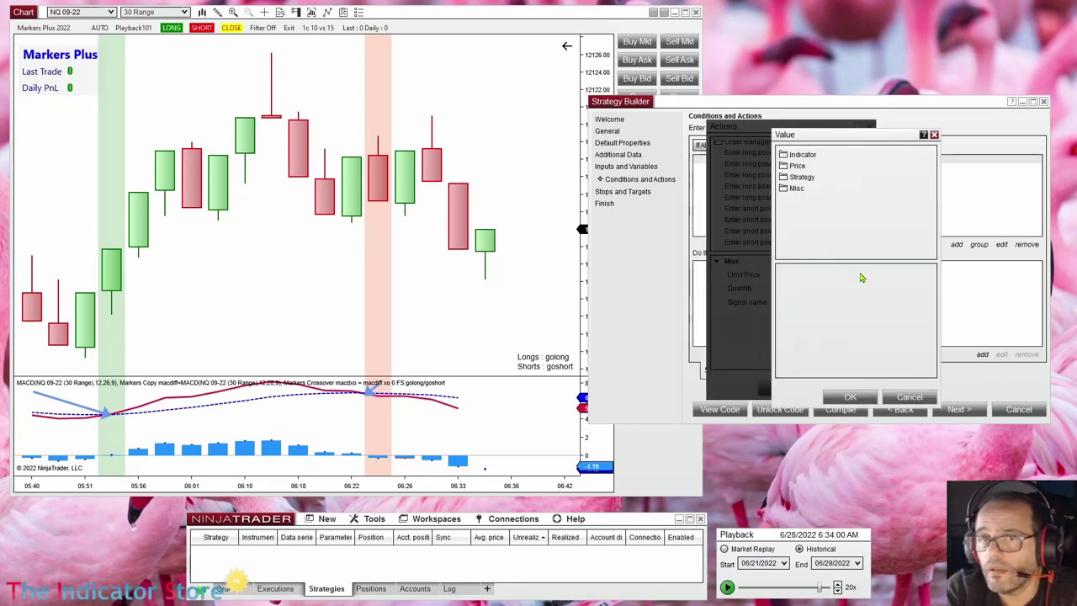
left_click(797, 167)
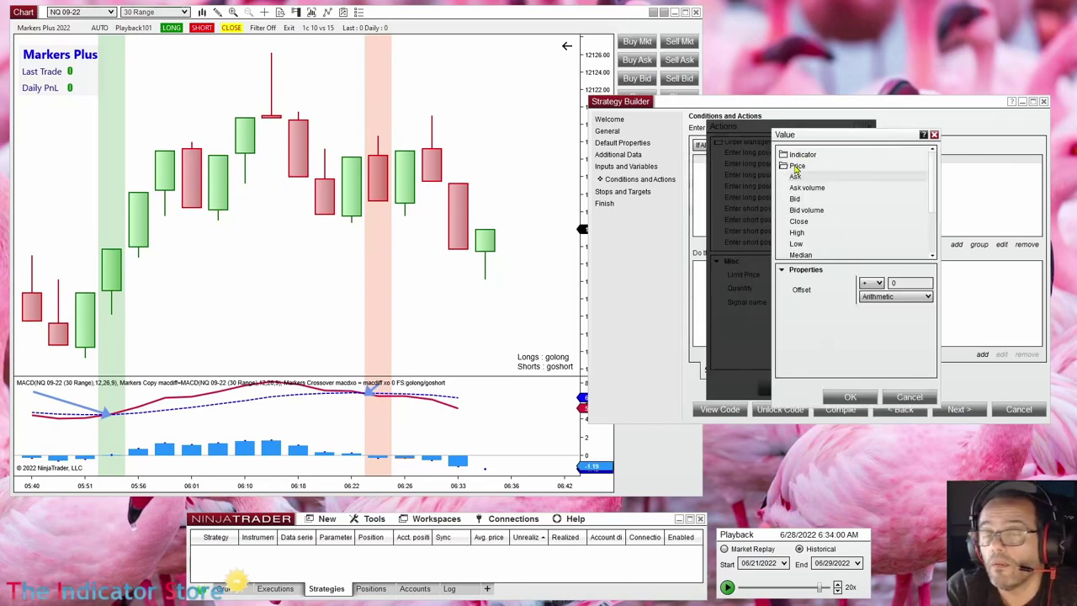
left_click(797, 234)
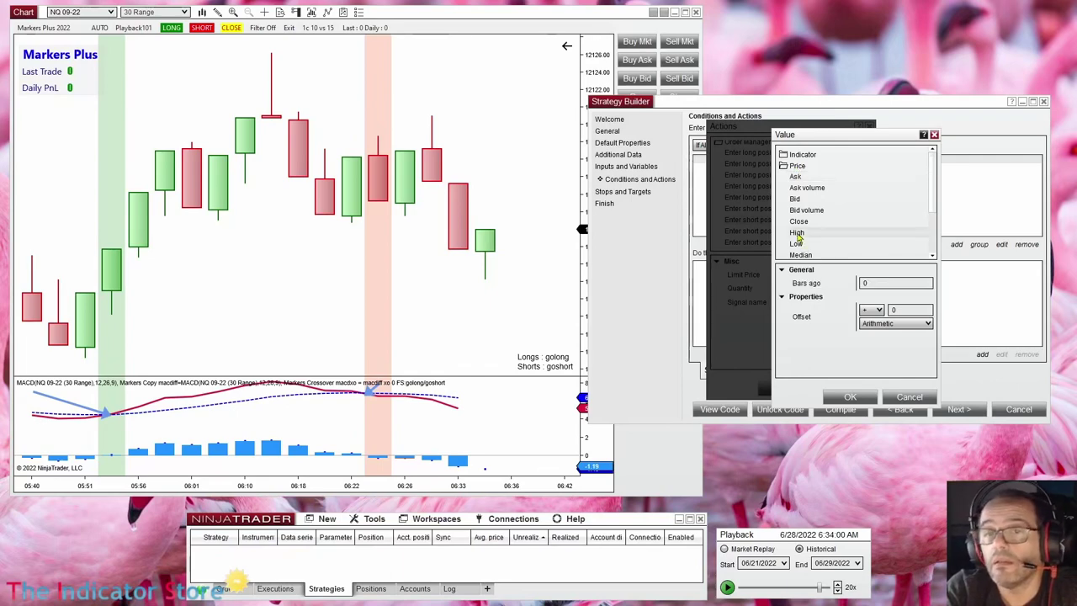
left_click(892, 310)
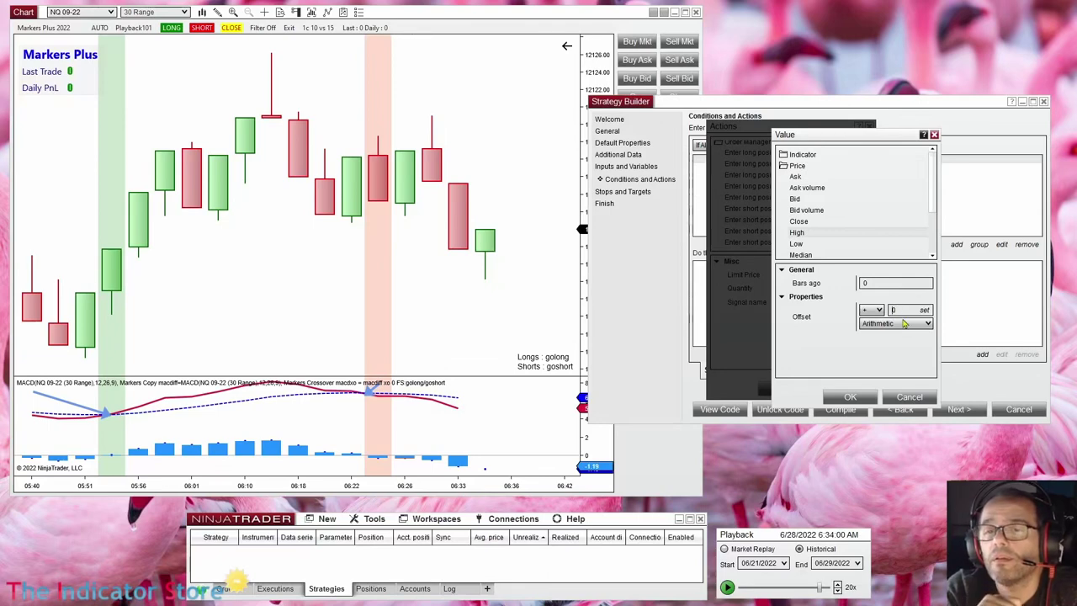
type("100")
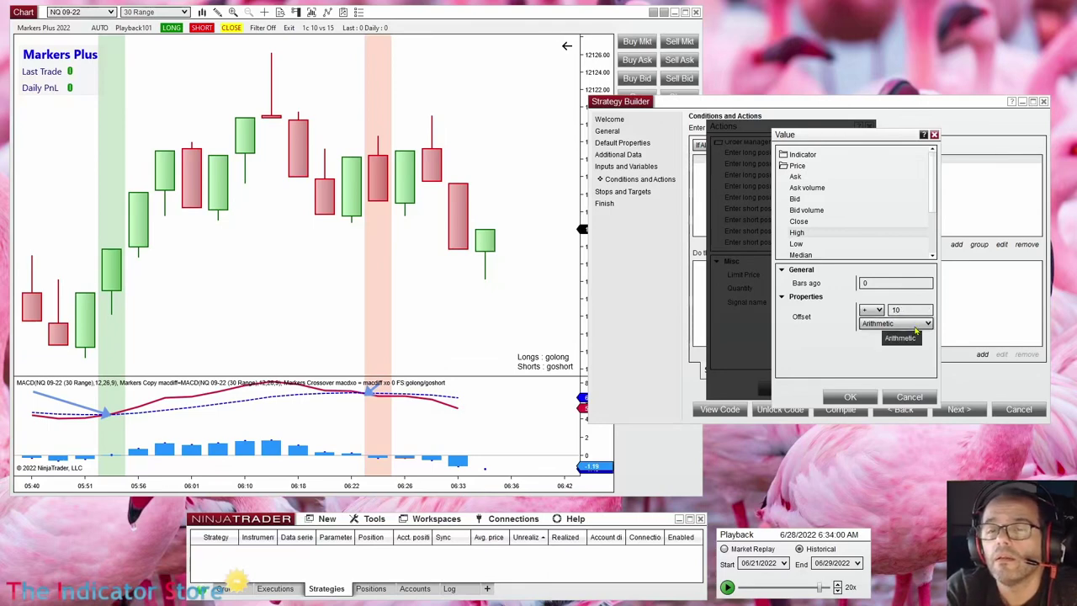
left_click(915, 325)
left_click(872, 371)
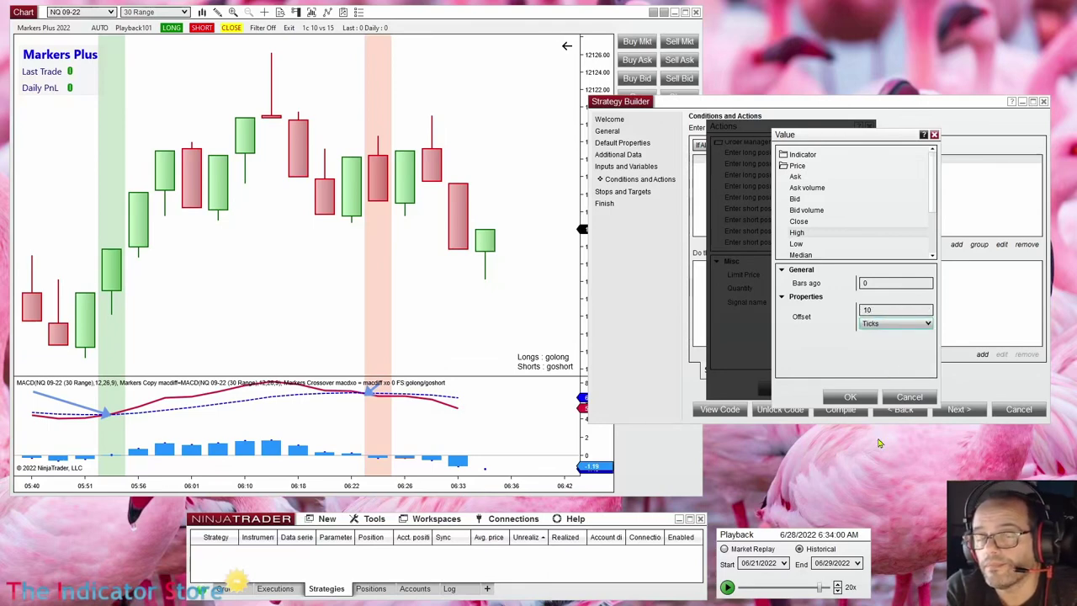
left_click(850, 396)
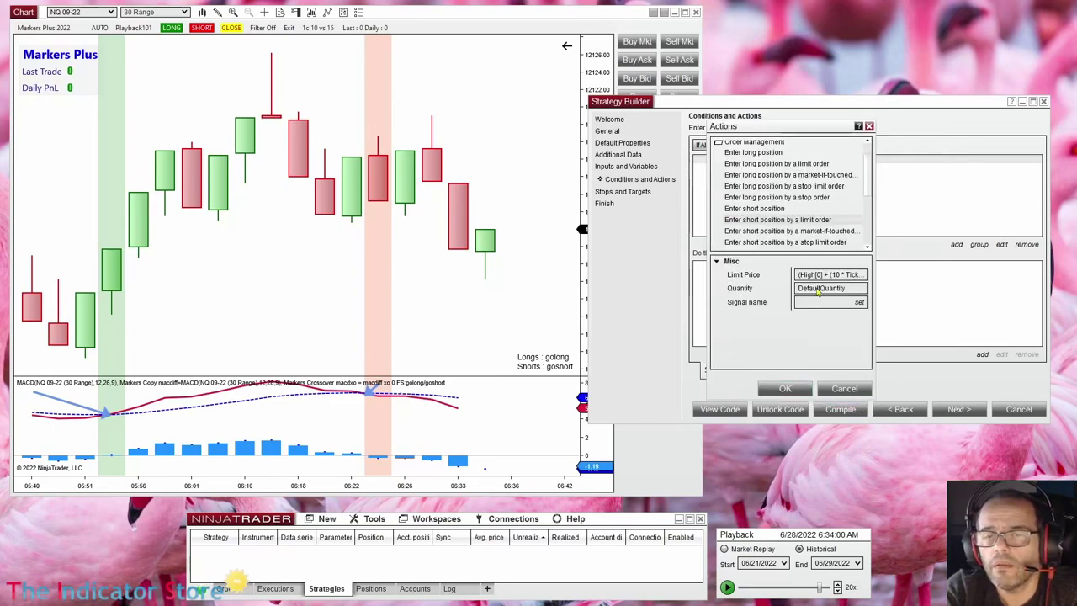
- Accept the short limit order action, proceed to the stops and targets, and uncover the chart's ATM strategy for reference
left_click(779, 391)
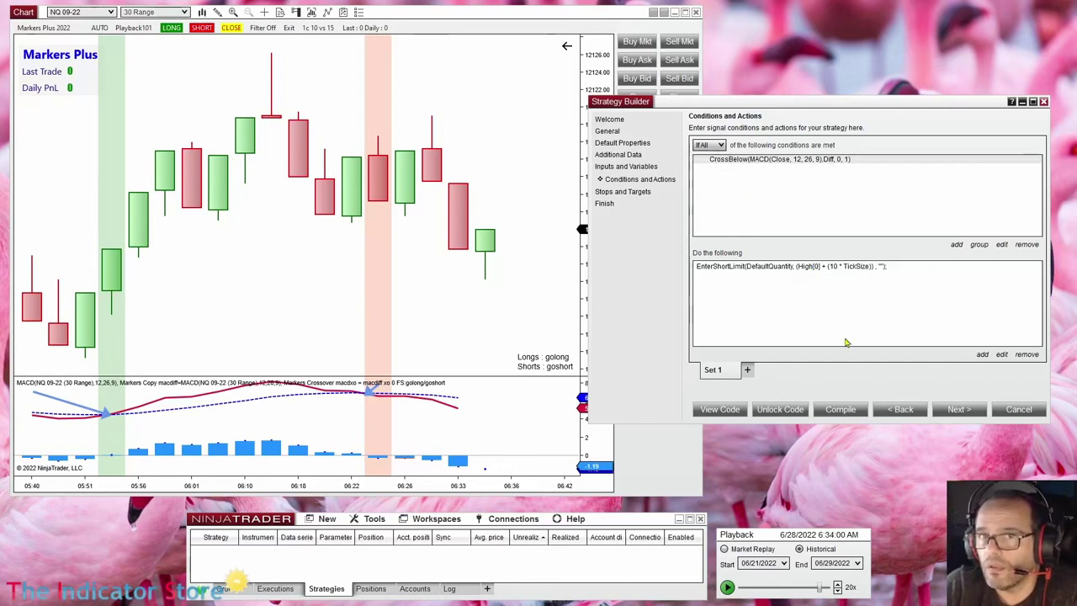
left_click(949, 409)
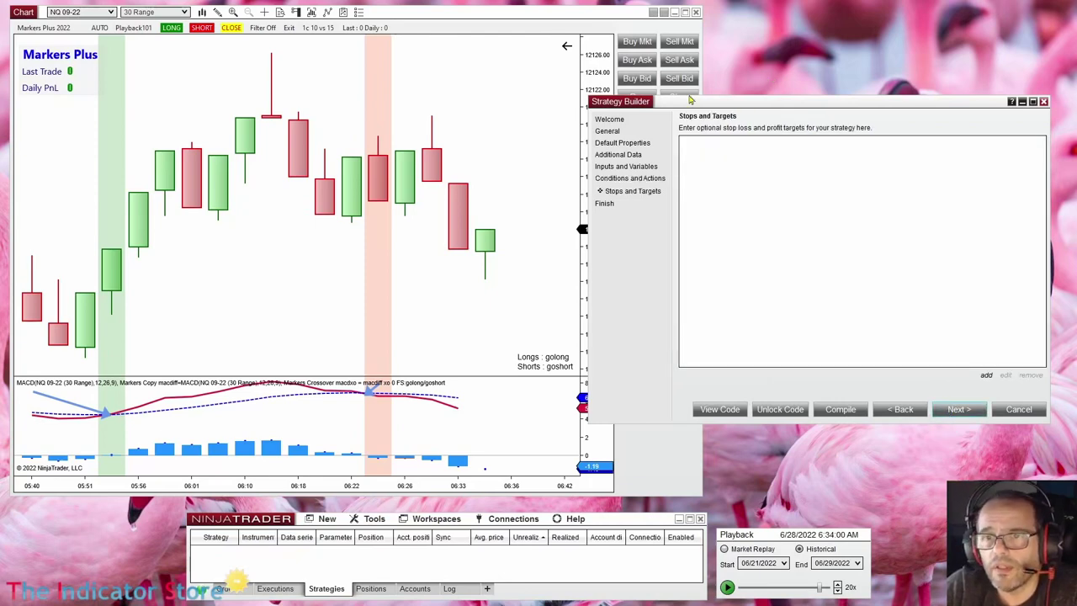
left_click_drag(624, 108, 805, 106)
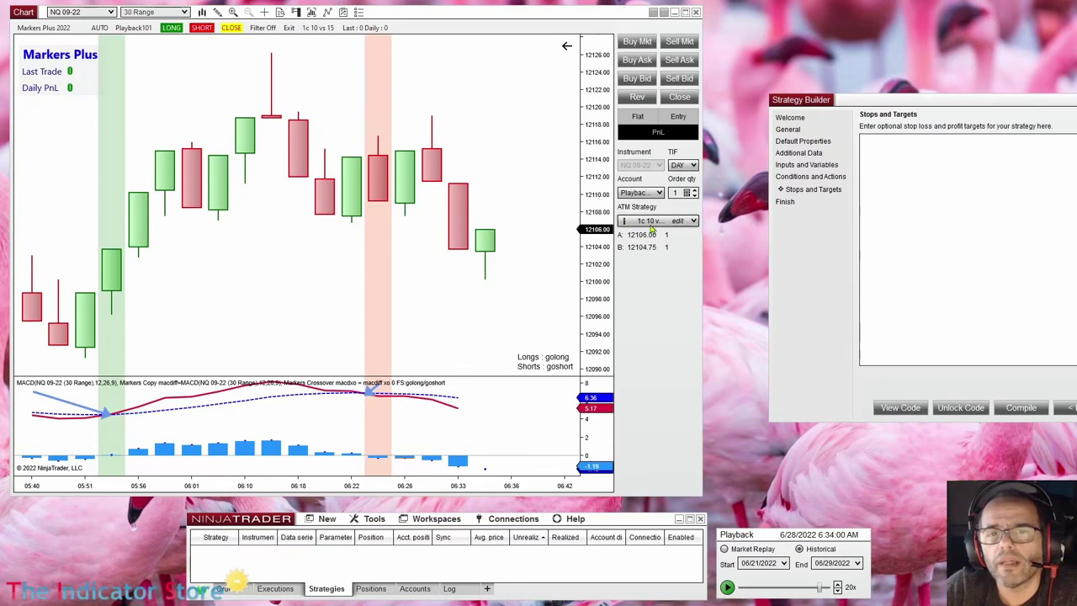
left_click_drag(893, 103, 682, 100)
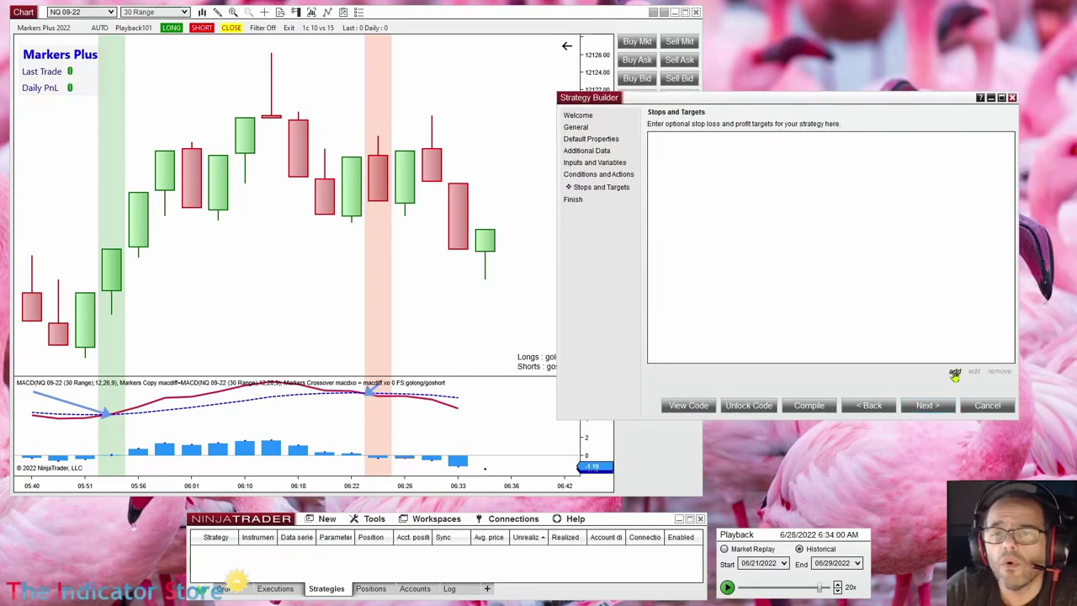
- Add a profit target in Ticks mode with a value of 10
left_click(955, 371)
left_click(701, 166)
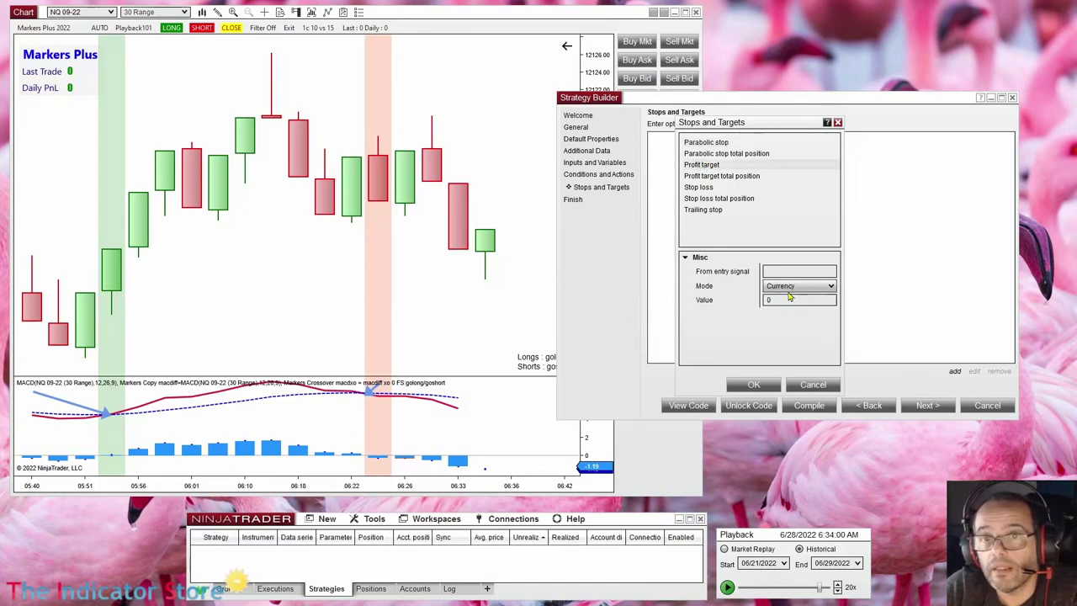
left_click(789, 292)
left_click(787, 336)
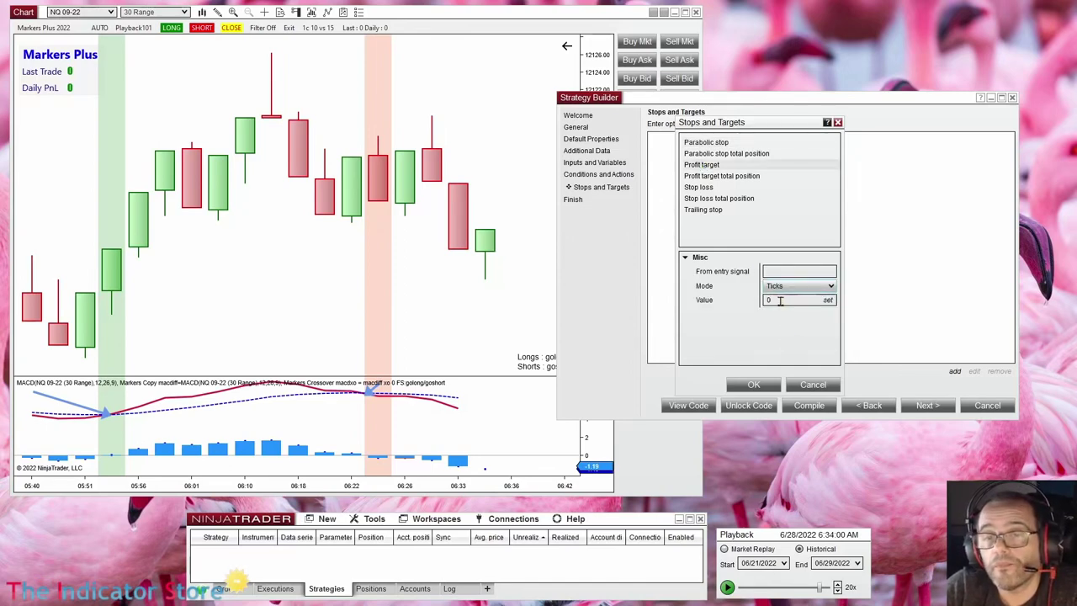
left_click(780, 301)
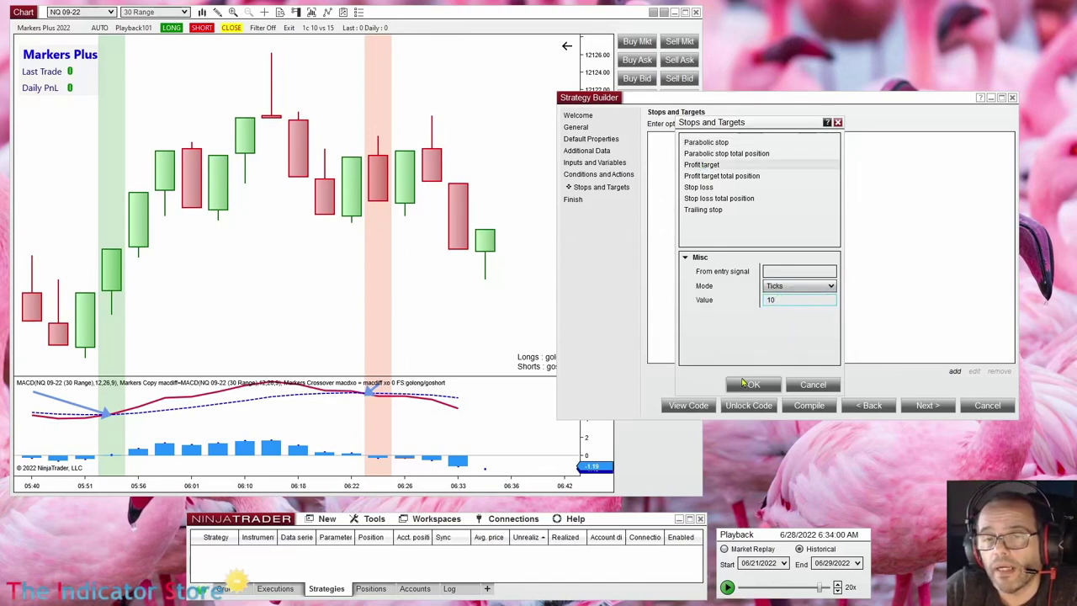
left_click(745, 384)
- Add a stop loss in Ticks mode with a value of 15
left_click(956, 375)
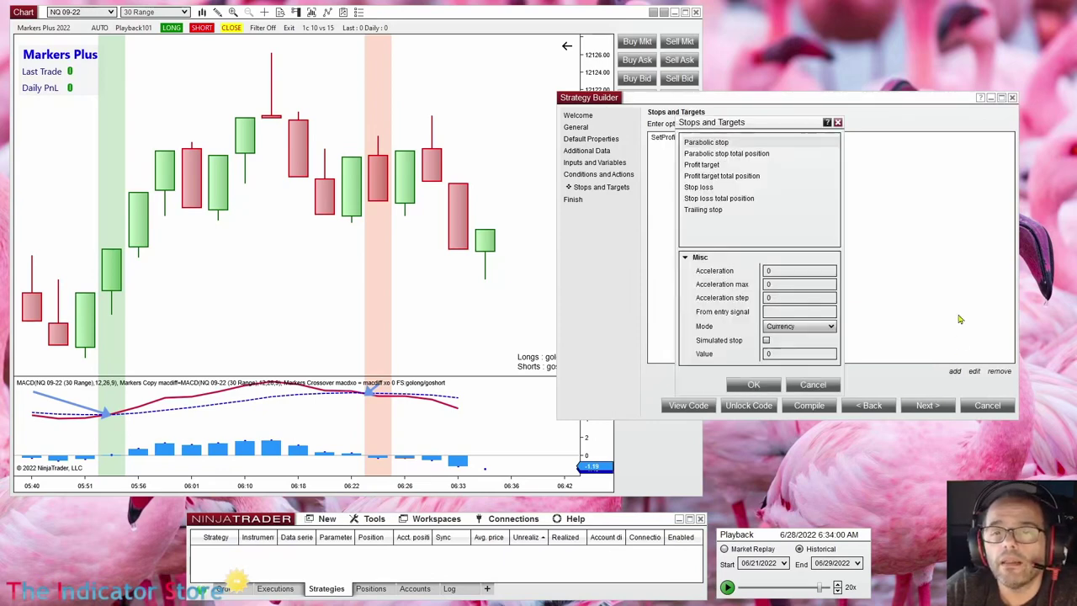
left_click(698, 189)
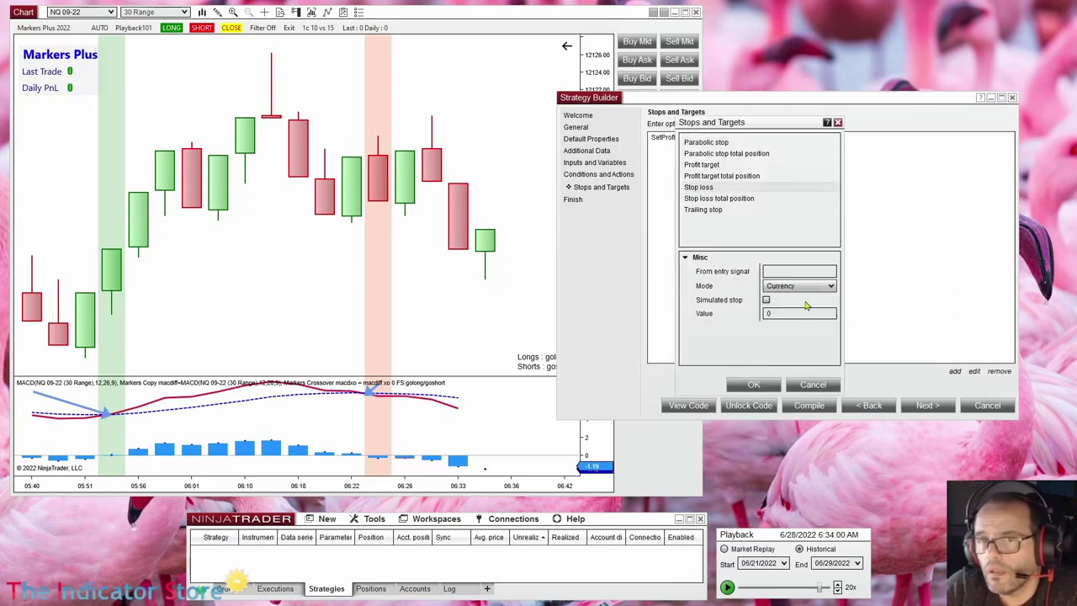
left_click(778, 288)
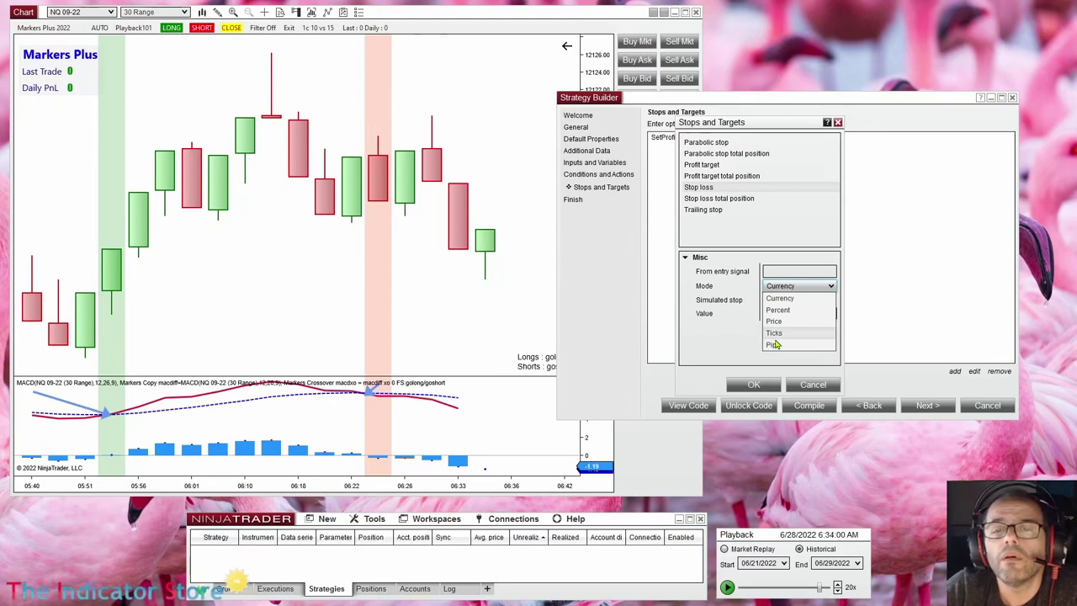
left_click(775, 335)
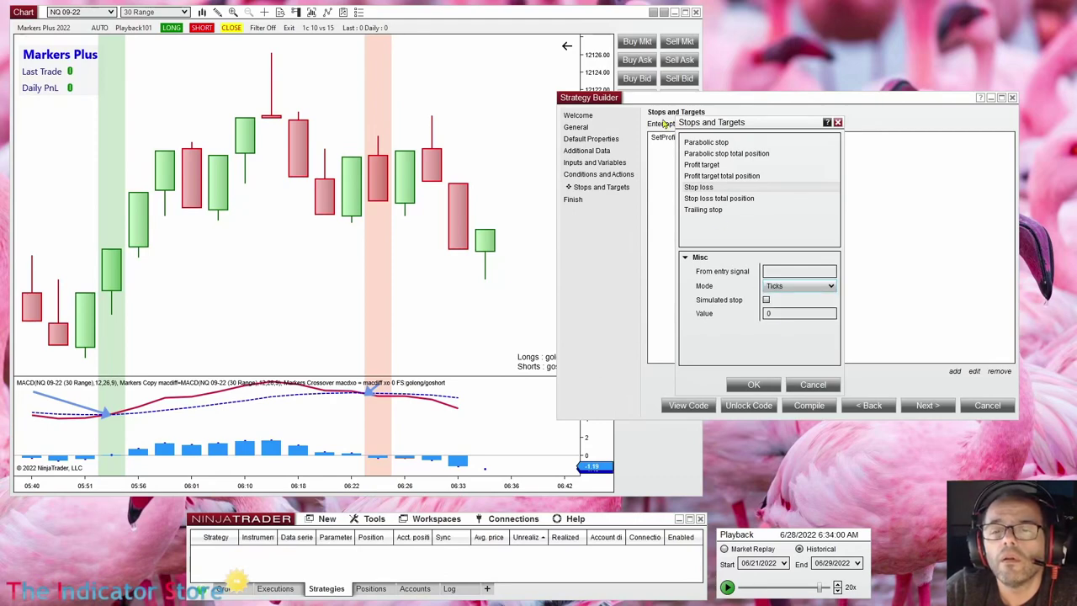
left_click(780, 313)
type("15")
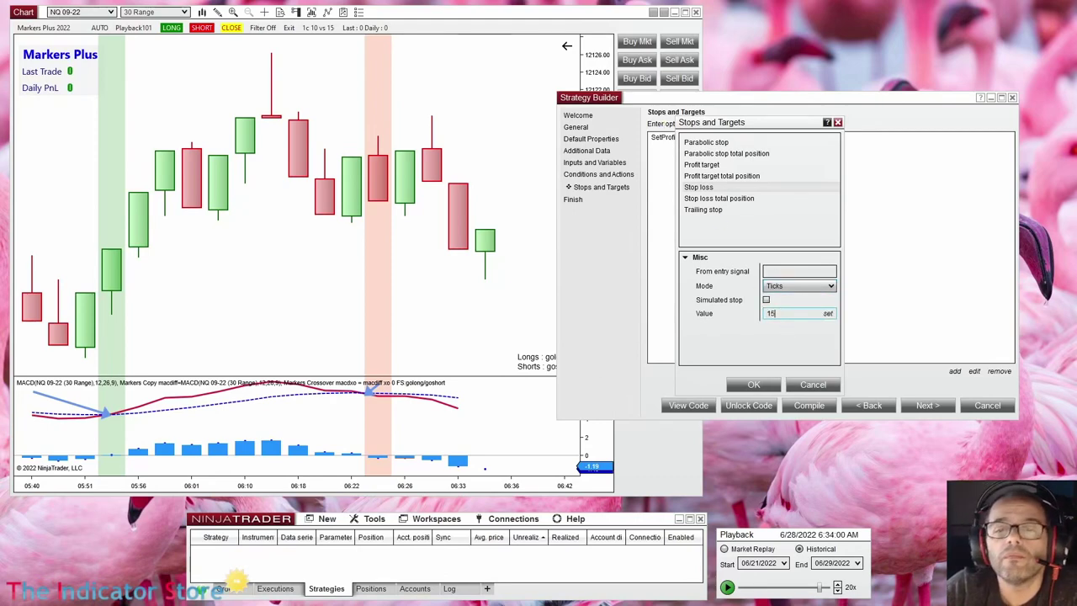
left_click(763, 387)
- Compare the stop and target with the chart's ATM strategy, and compile the strategy
left_click_drag(615, 89, 786, 88)
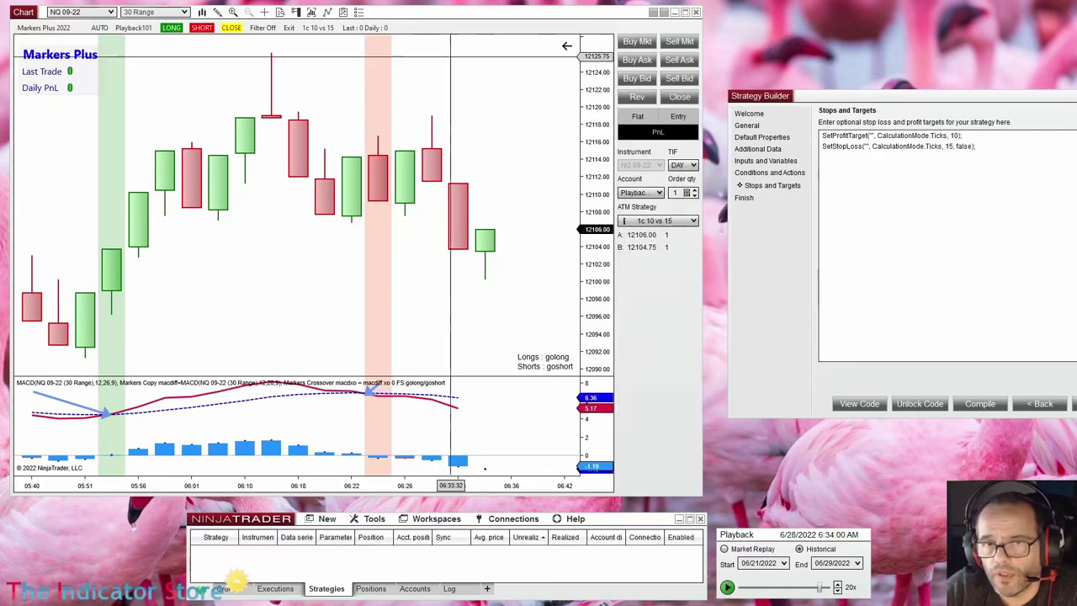
left_click_drag(940, 103, 774, 70)
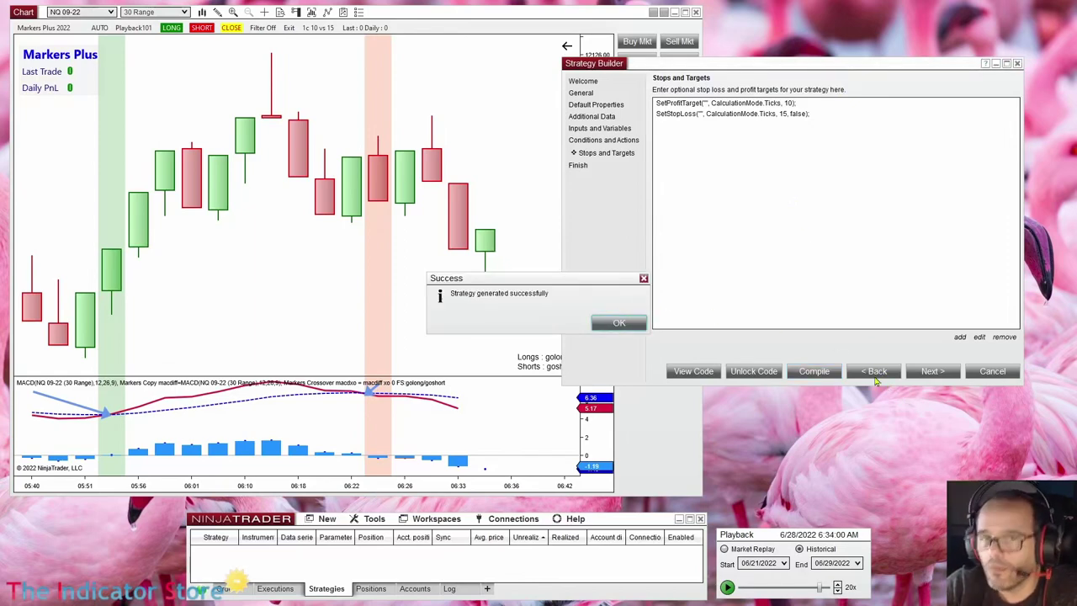
left_click(614, 323)
- Return to the conditions and actions to review the MACD Diff cross-below condition and the short limit entry
left_click(882, 371)
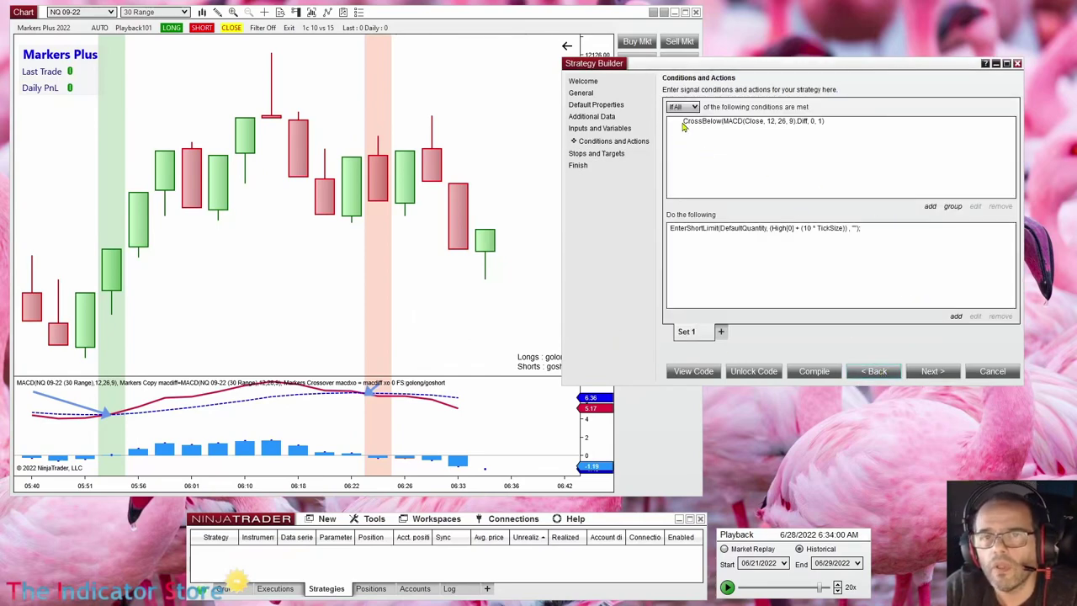
left_click(702, 124)
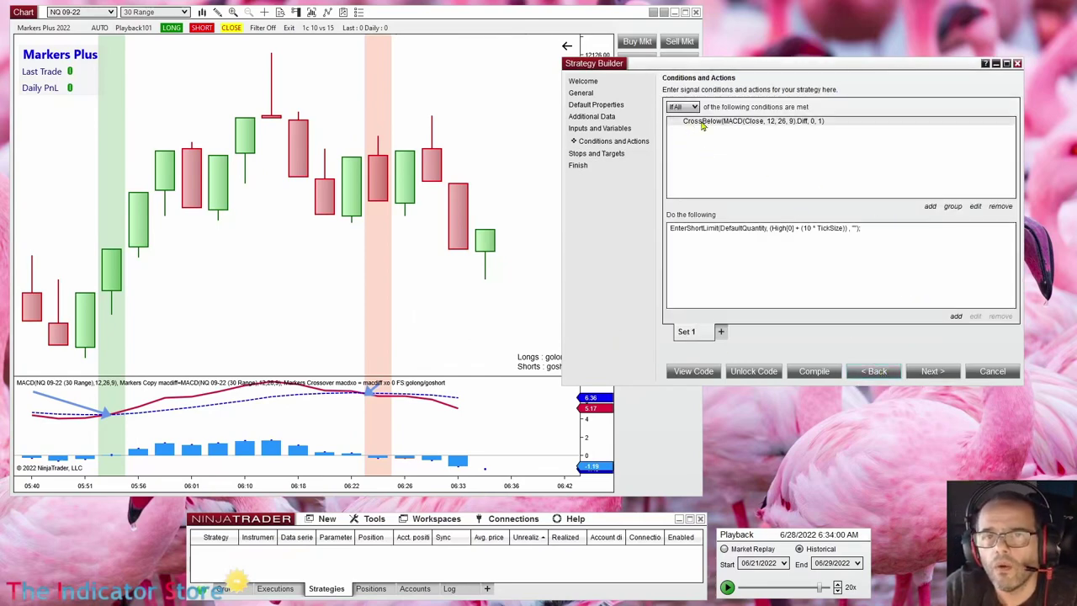
left_click(717, 229)
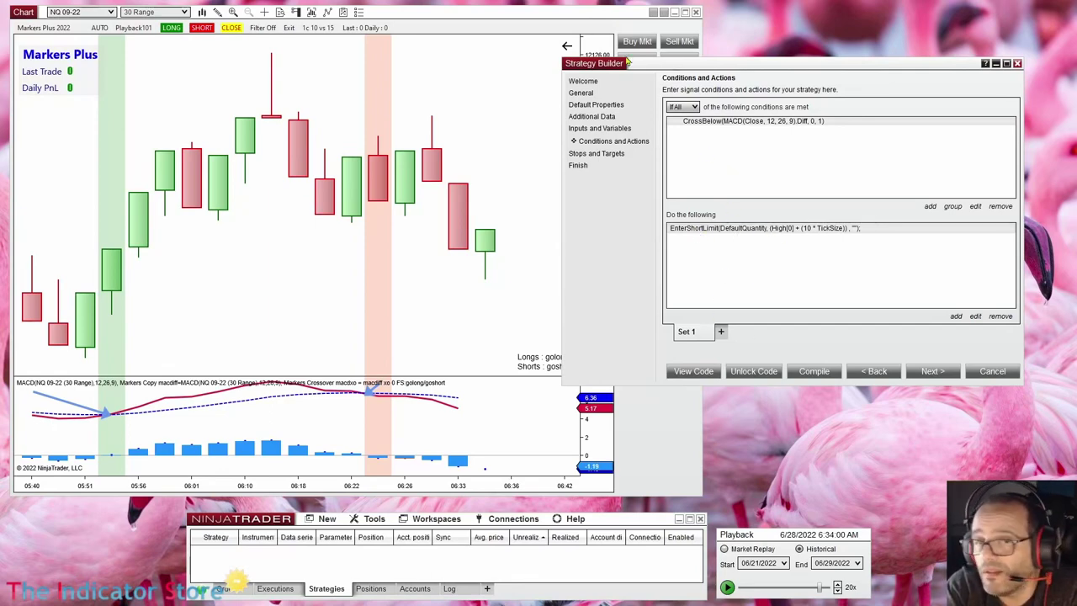
- Move the Strategy Builder off the chart and open the chart's strategies configuration
left_click_drag(603, 70, 763, 44)
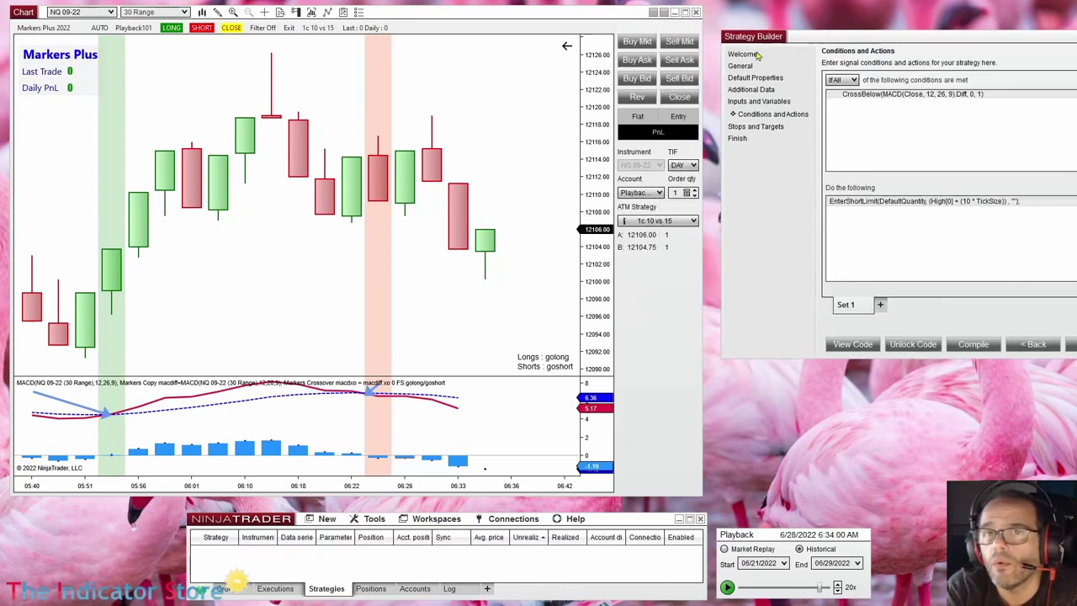
right_click(344, 83)
left_click(198, 164)
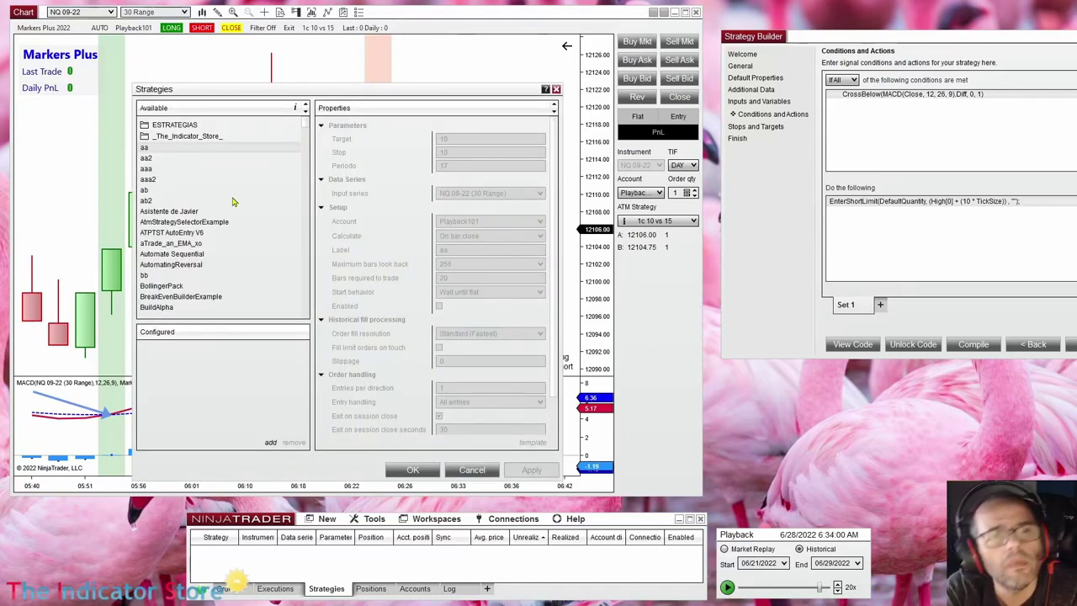
- Find WizMacdCrossover2 among the available strategies, add it to the chart, and enable it
left_click_drag(305, 126, 307, 273)
scroll(217, 276, "down", 3)
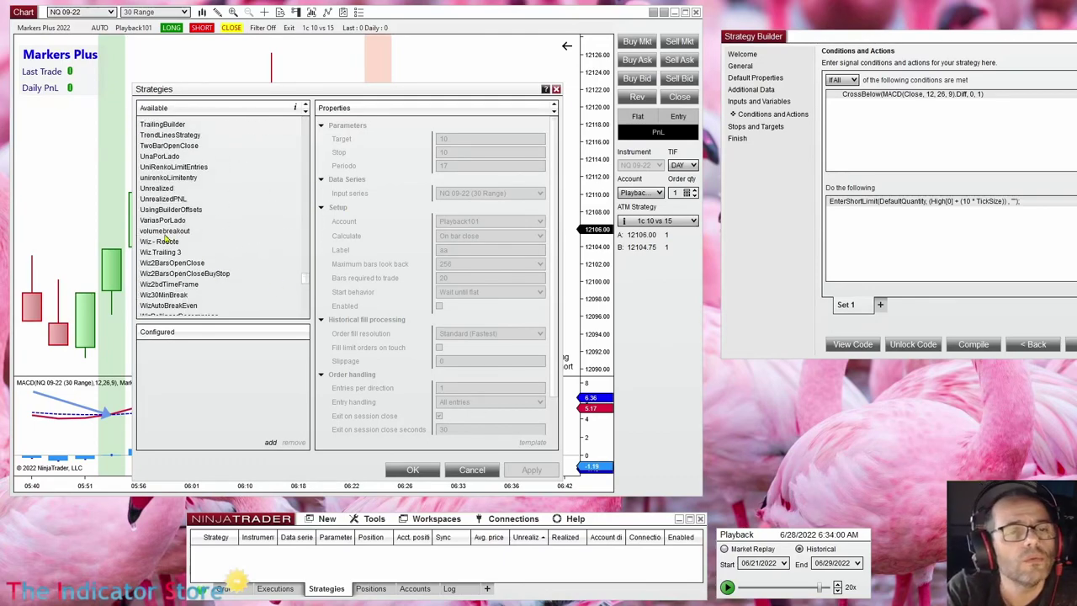
left_click(165, 231)
scroll(186, 310, "down", 3)
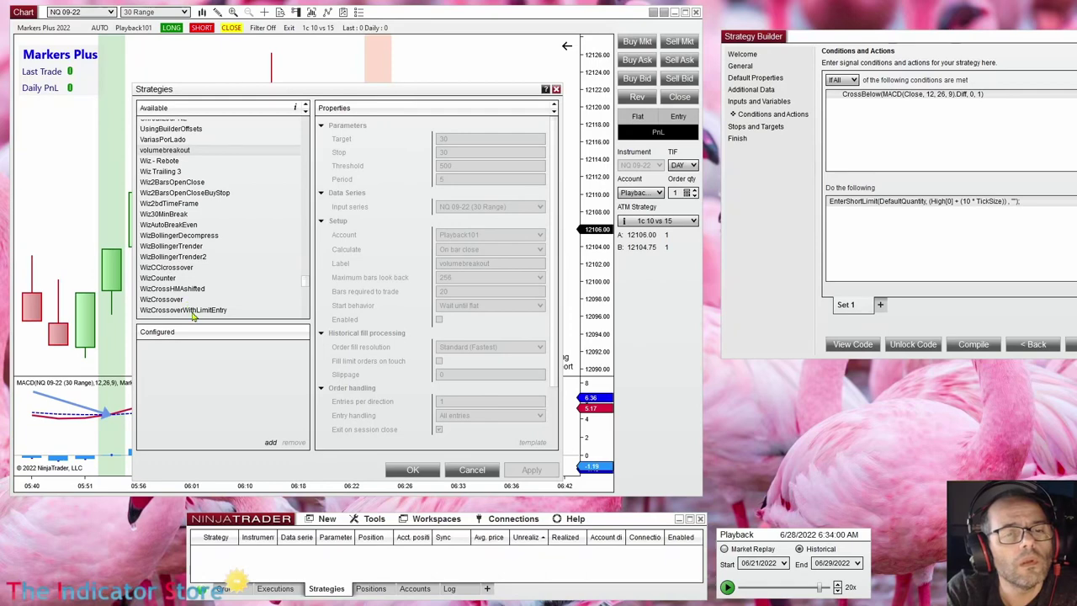
scroll(191, 315, "down", 1)
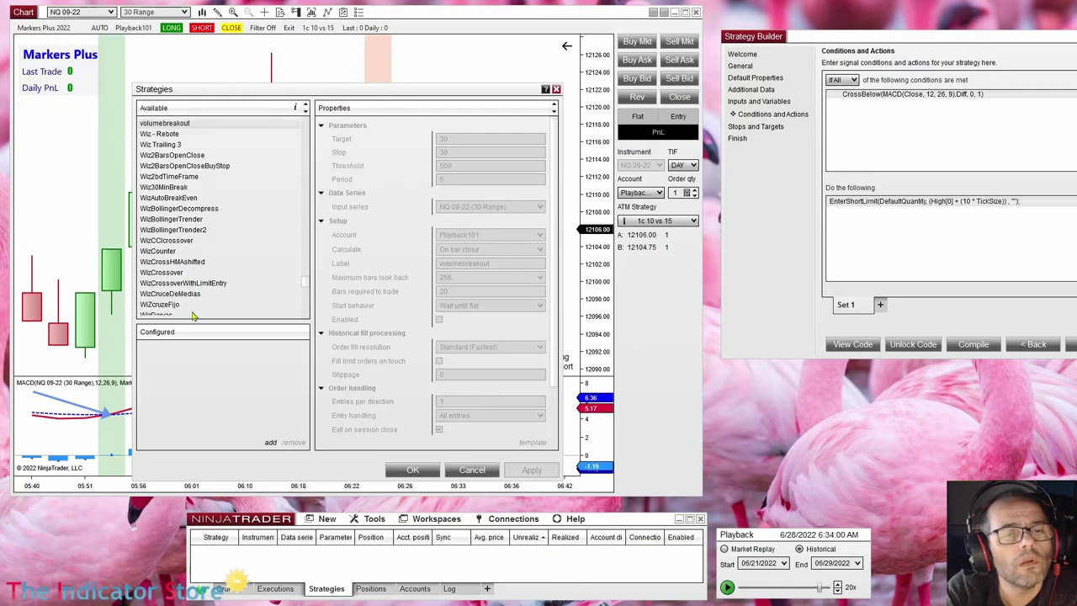
left_click(173, 273)
scroll(178, 273, "down", 6)
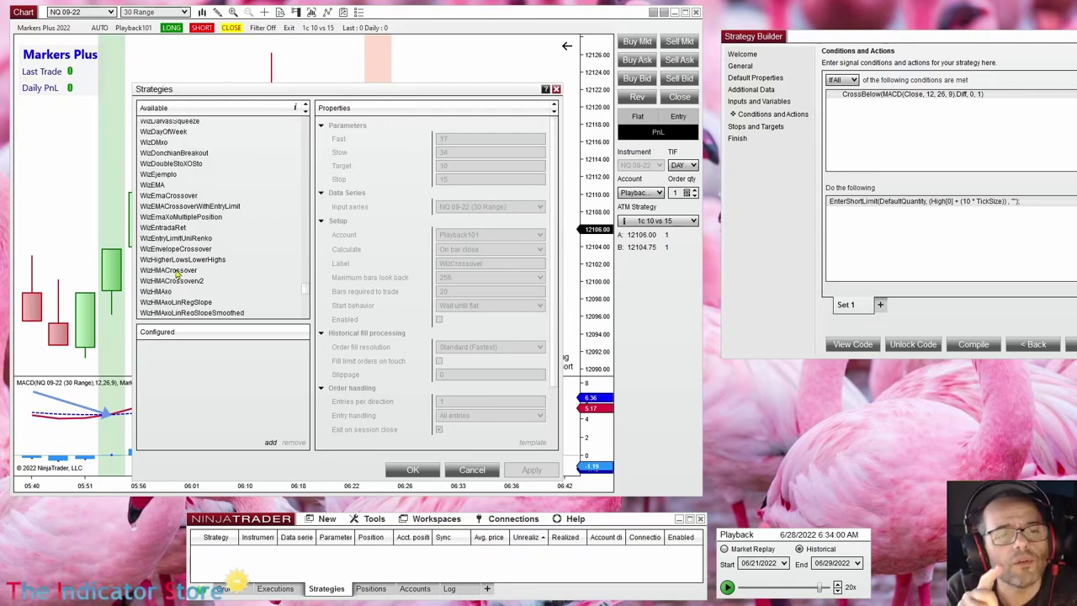
scroll(176, 273, "down", 4)
scroll(200, 312, "down", 1)
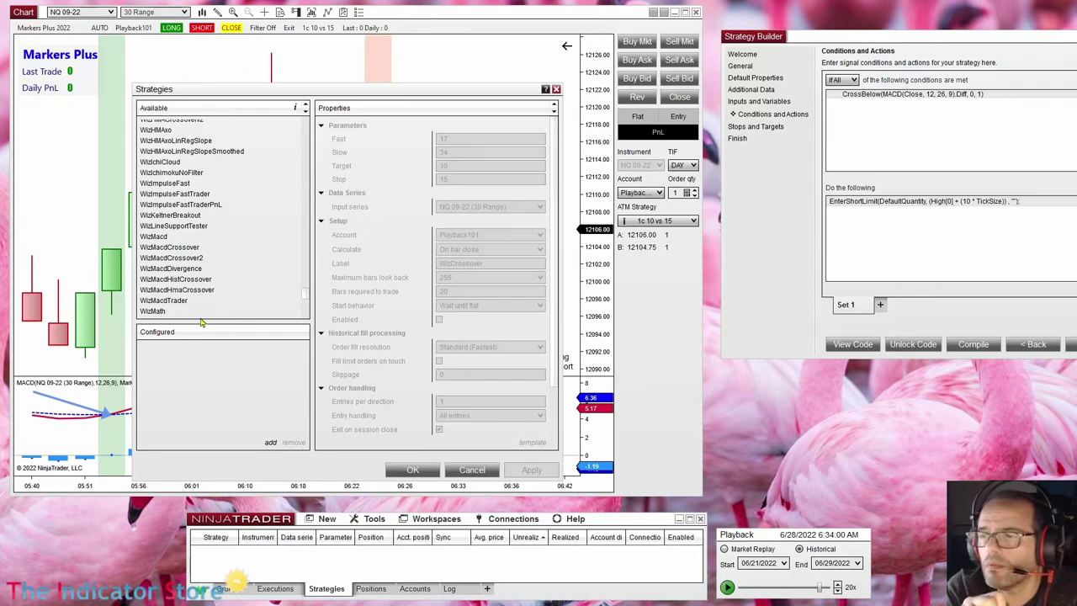
left_click(191, 258)
double_click(191, 259)
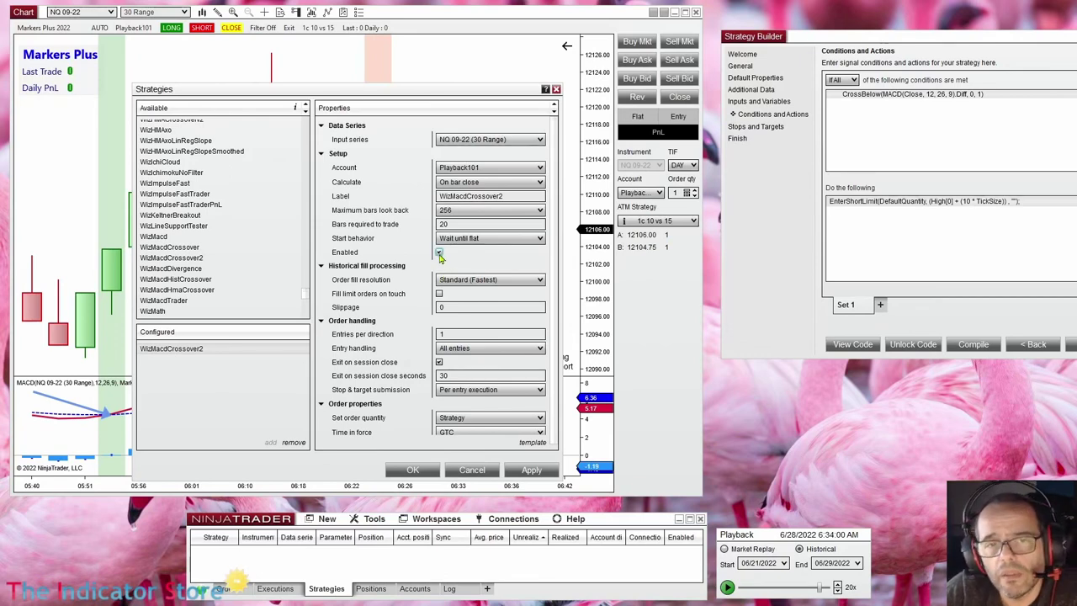
left_click(412, 470)
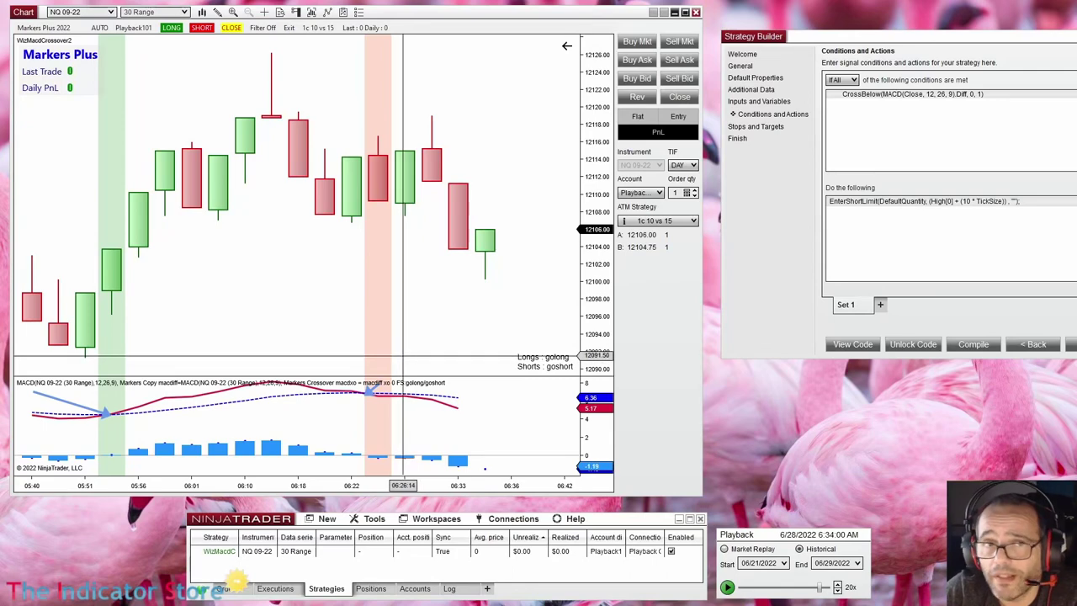
- Examine the trade execution plotting settings in the chart's data series properties, leaving them as they are
right_click(341, 81)
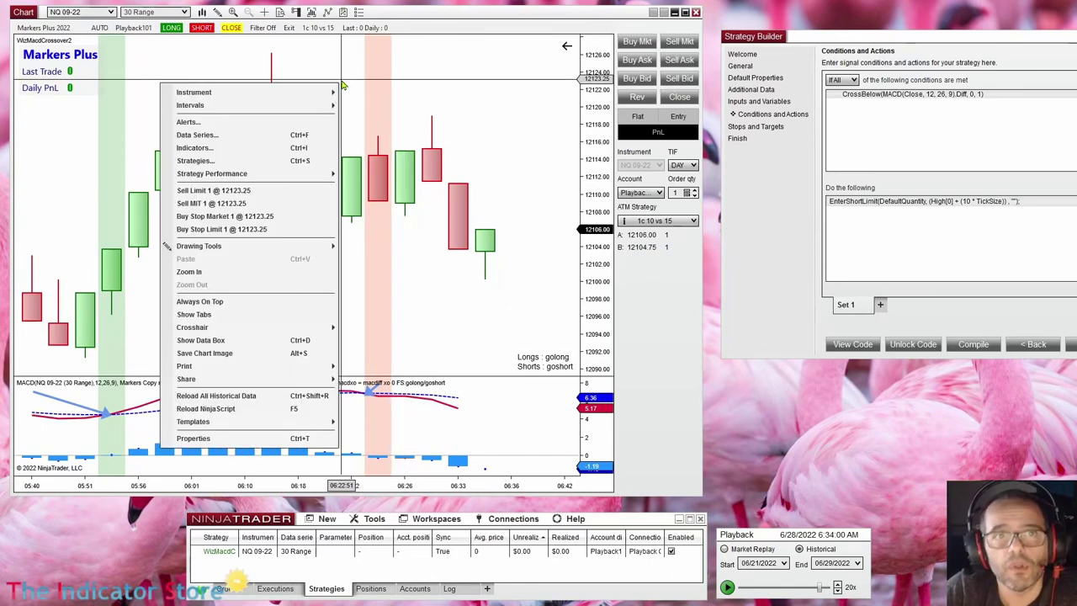
left_click(269, 136)
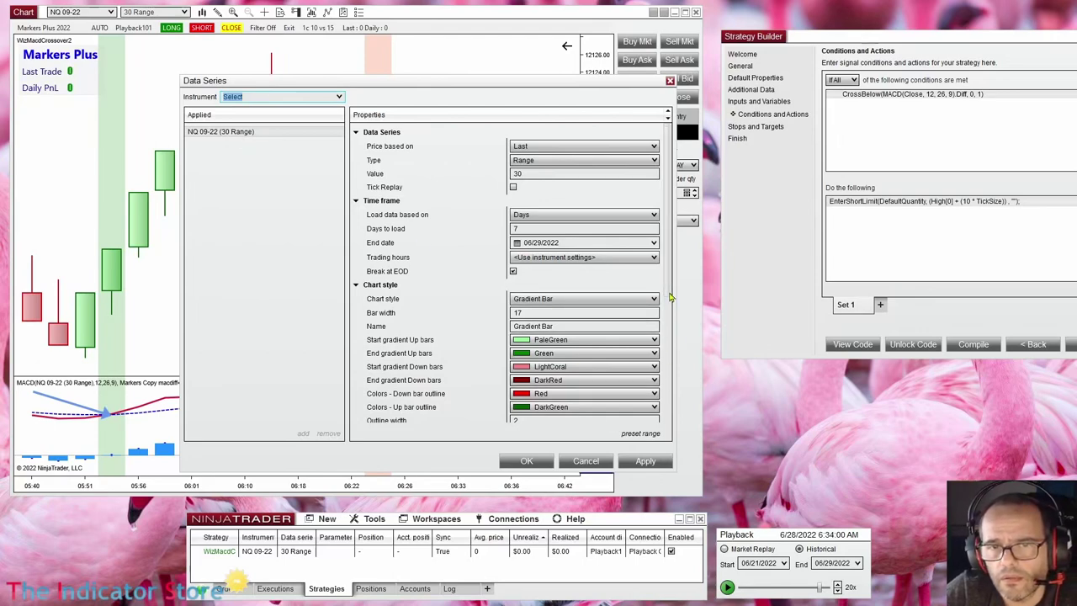
left_click_drag(673, 296, 668, 458)
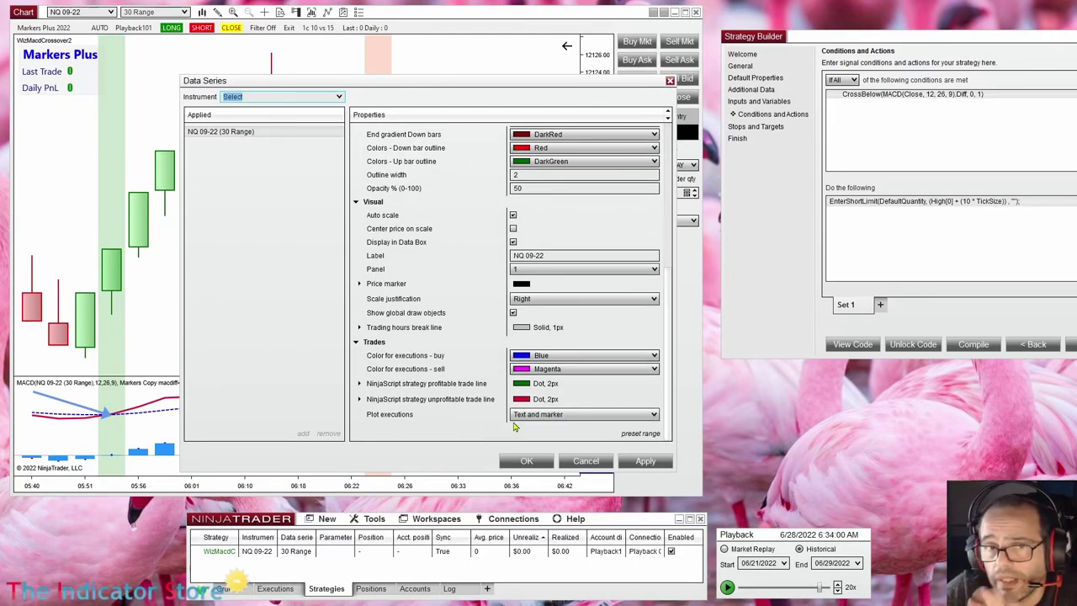
left_click(580, 461)
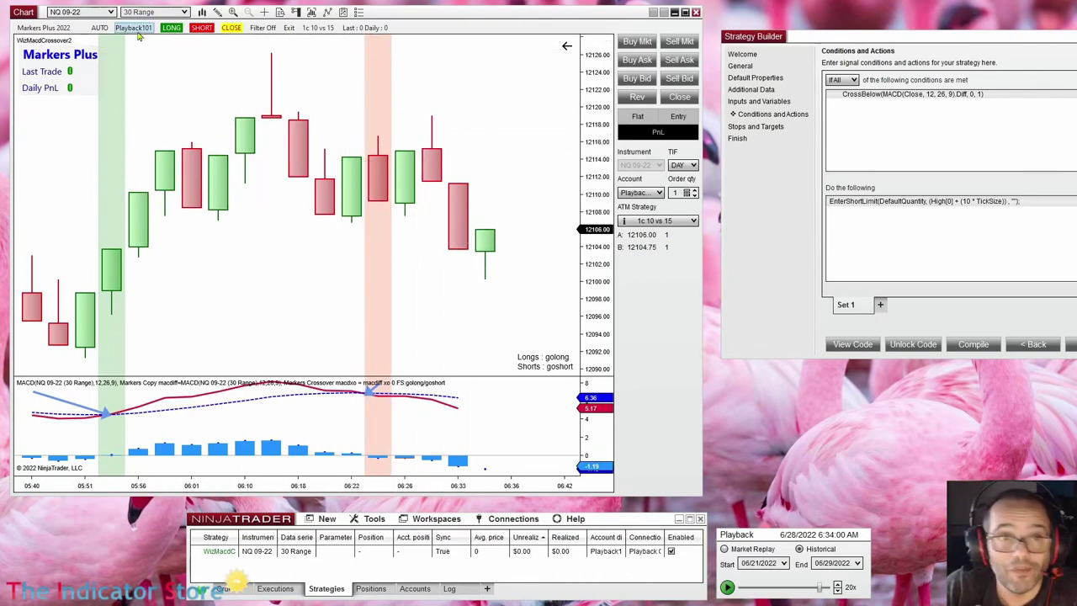
- Switch the Markers Plus trading mode to Disabled
left_click(100, 29)
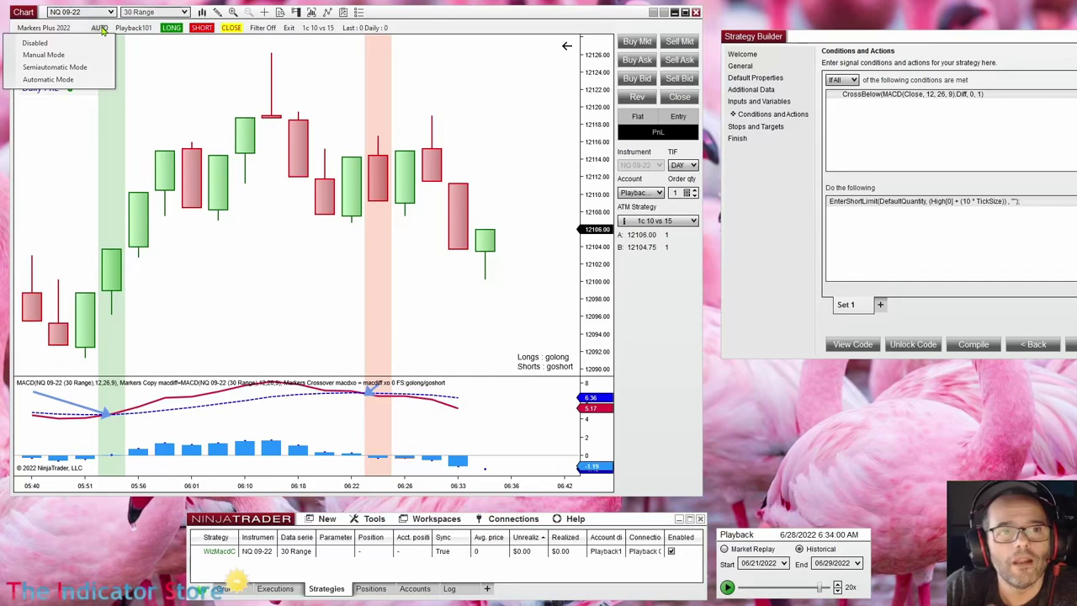
left_click(34, 42)
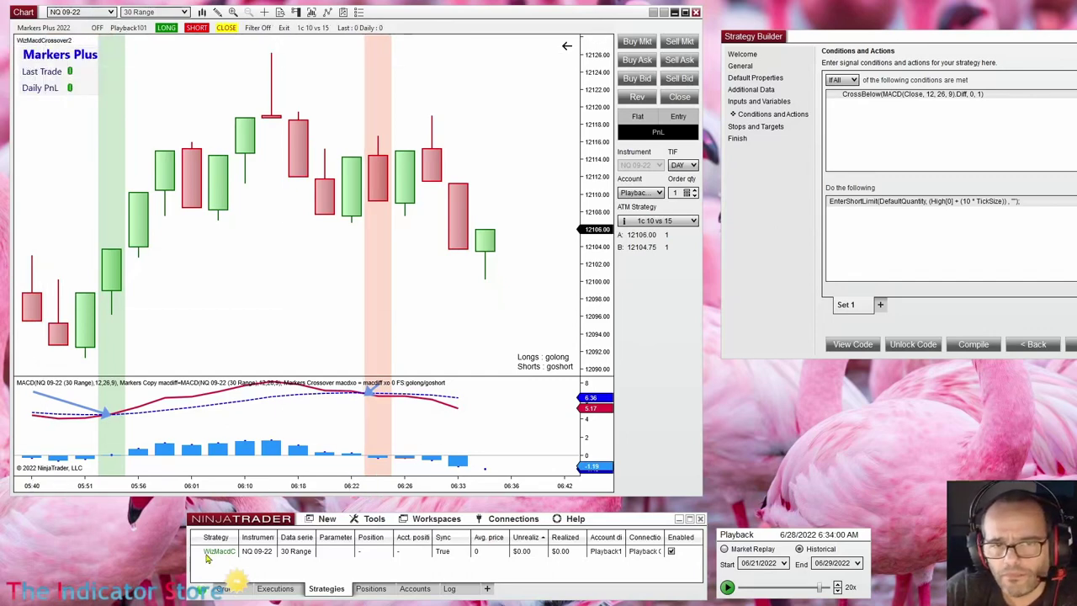
left_click(347, 94)
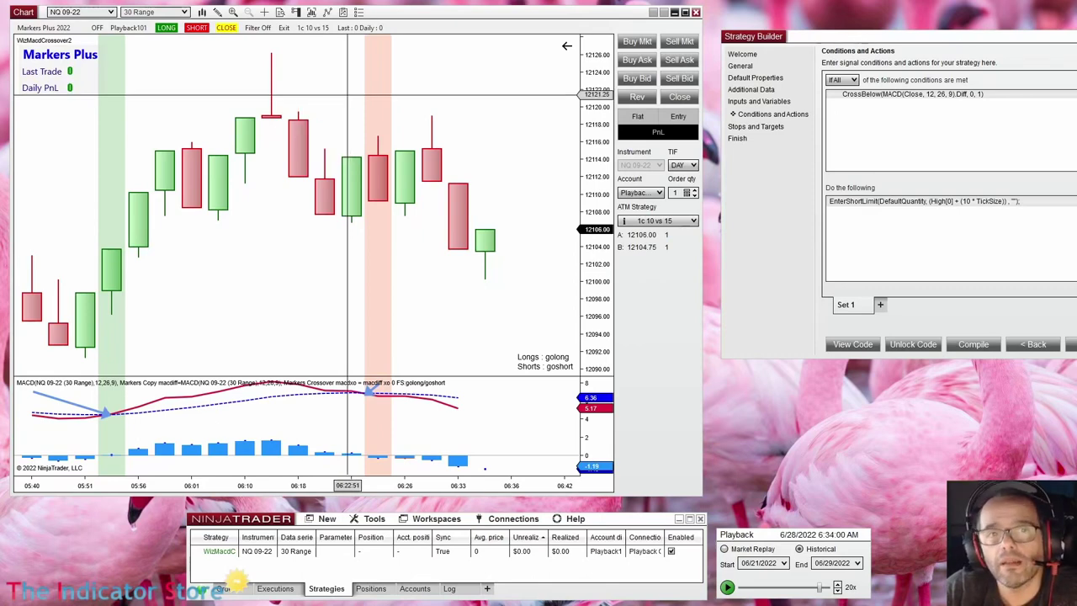
- Move the playback position on 06/28/2022 to 06:20:00 AM
right_click(762, 580)
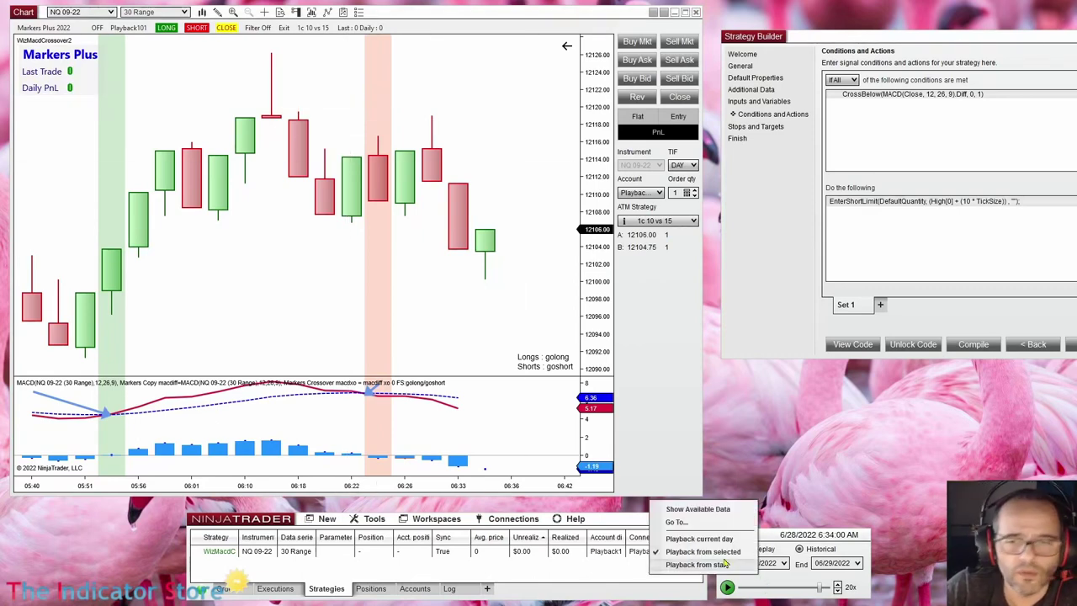
left_click(683, 528)
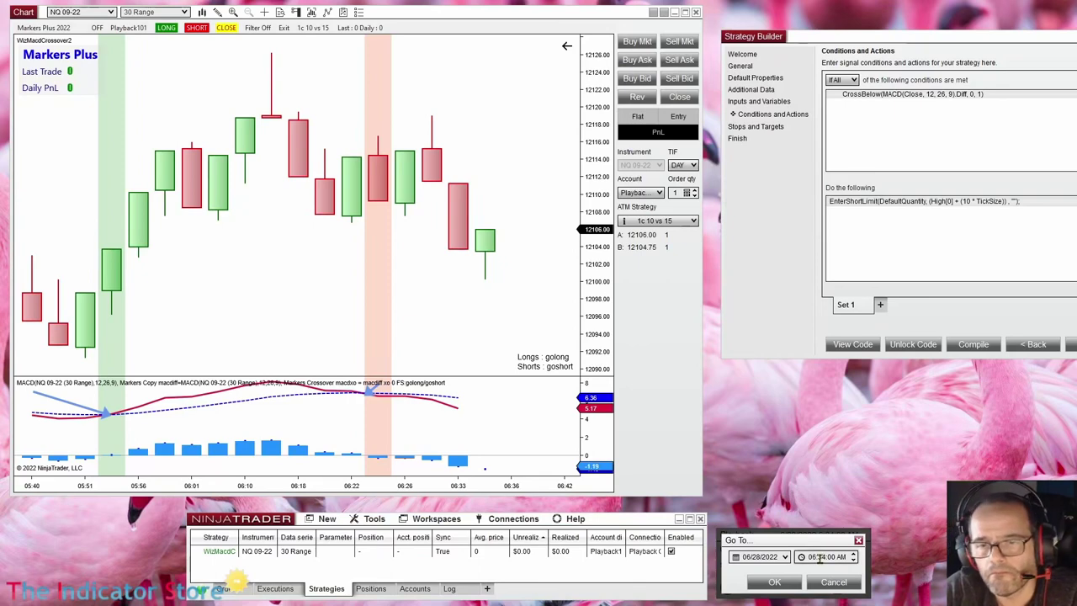
left_click(821, 556)
type("20")
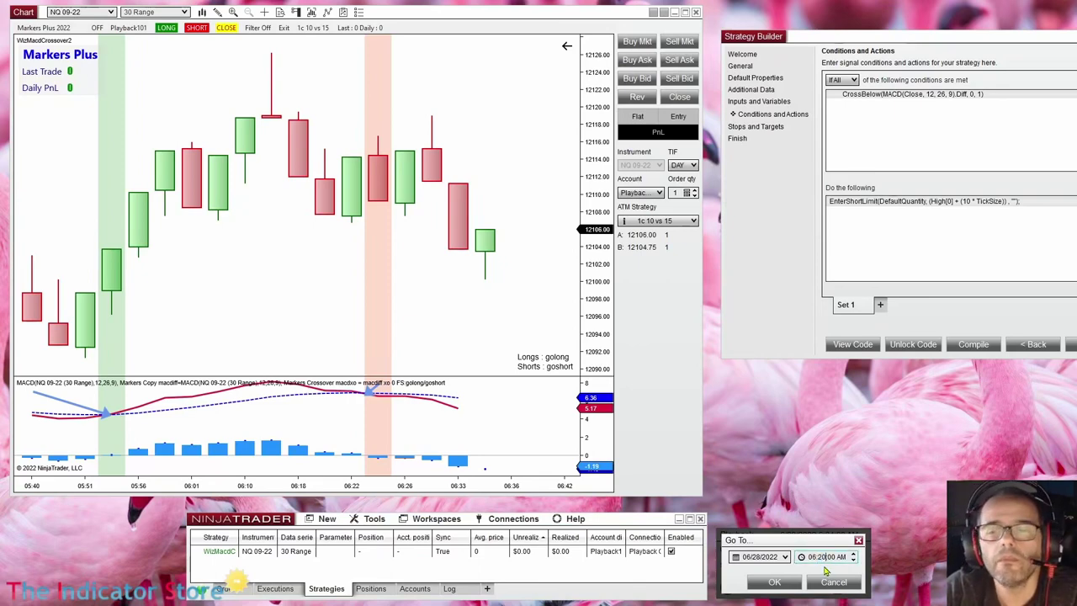
left_click(761, 588)
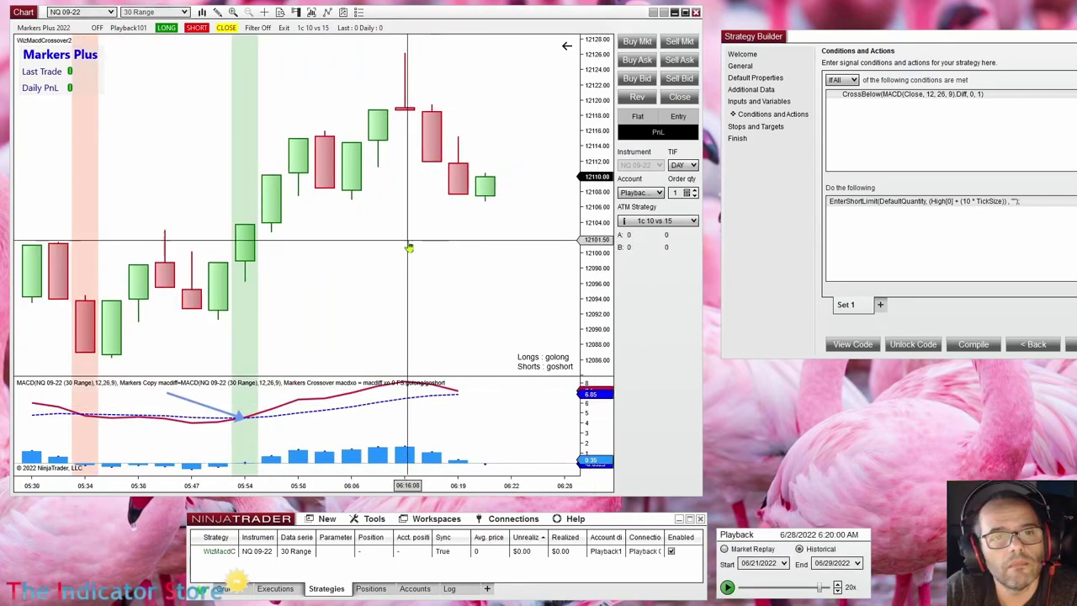
- Run the playback at 10x speed, pausing at 6:24:40 AM to check the strategy's sell limit order and again at 6:26:30 AM
left_click(837, 591)
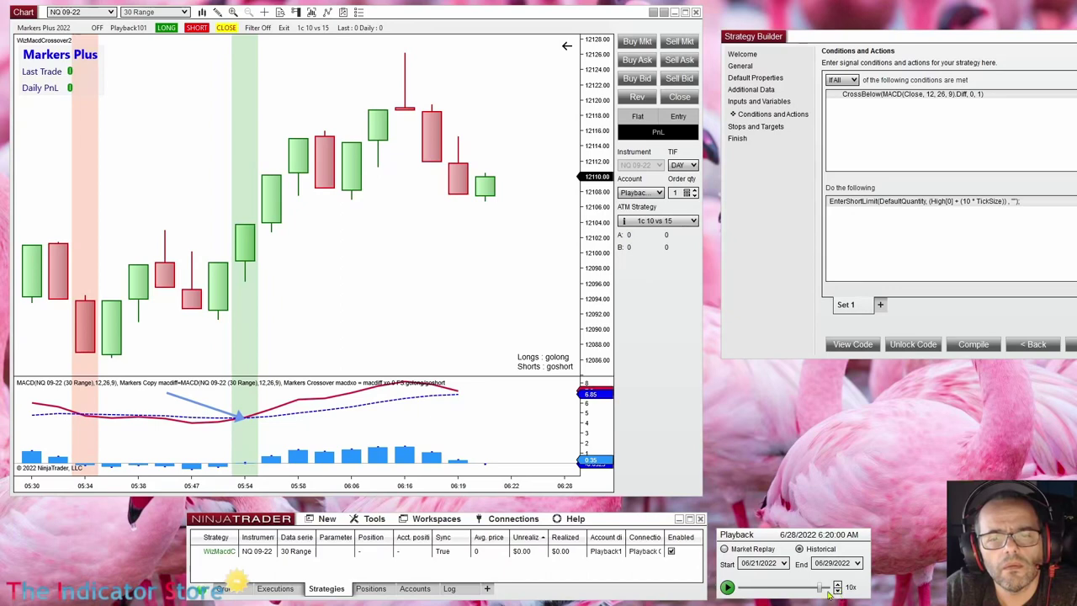
left_click(728, 587)
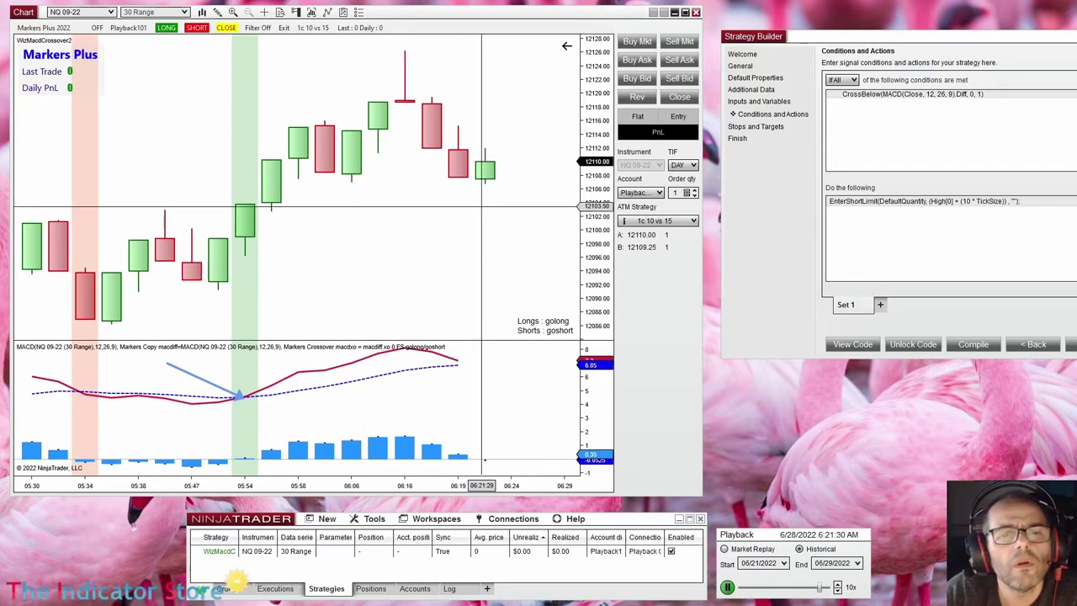
left_click_drag(504, 343, 504, 370)
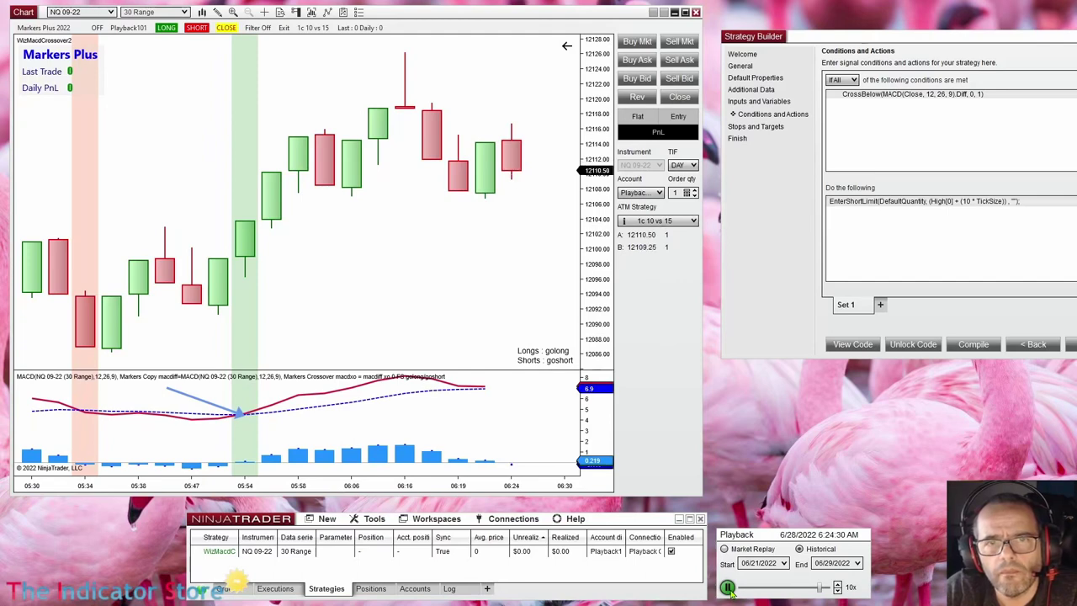
left_click(726, 587)
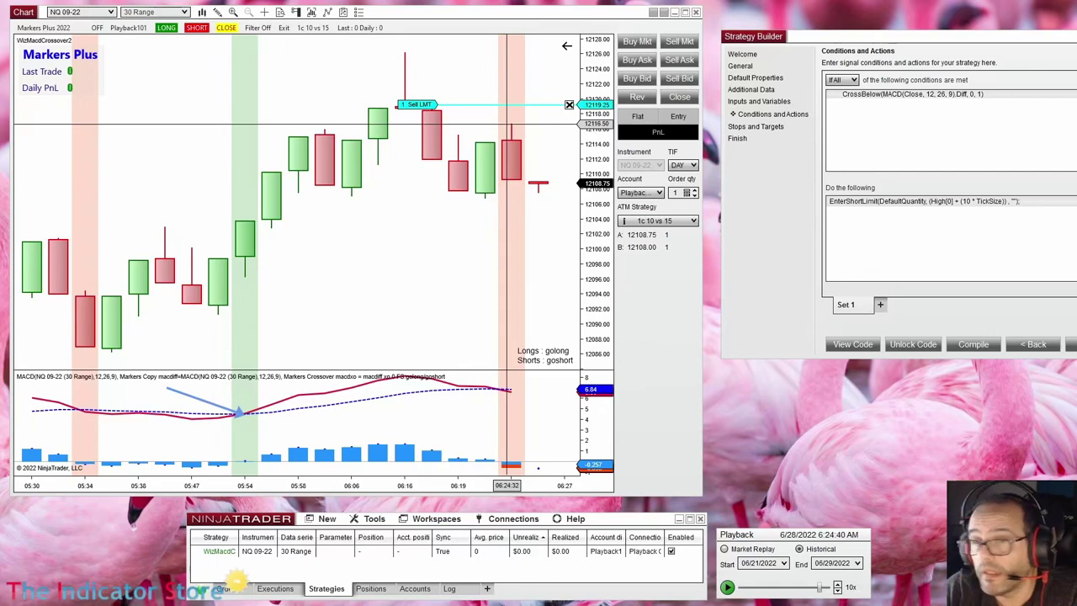
left_click(728, 588)
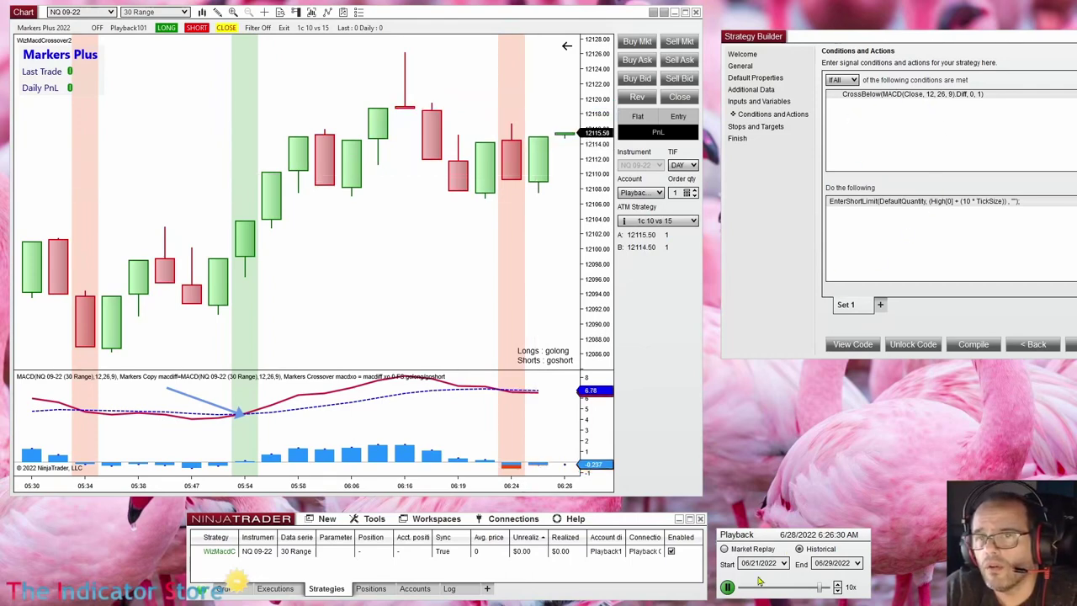
left_click(728, 587)
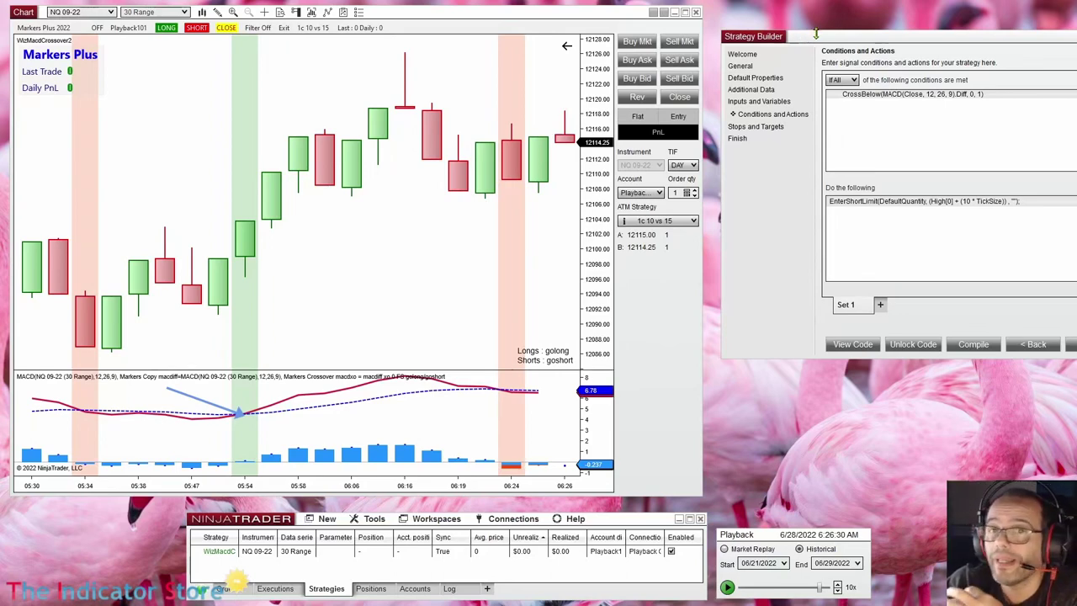
- Bring the Strategy Builder back into view and add an int variable named Contador with default 0
left_click_drag(816, 40, 680, 59)
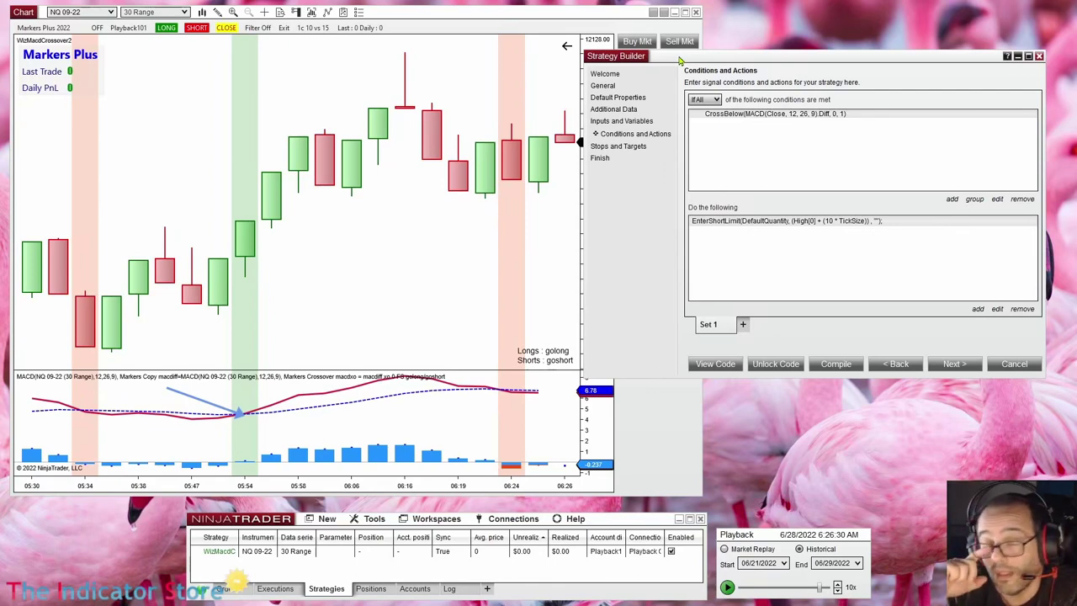
left_click(895, 366)
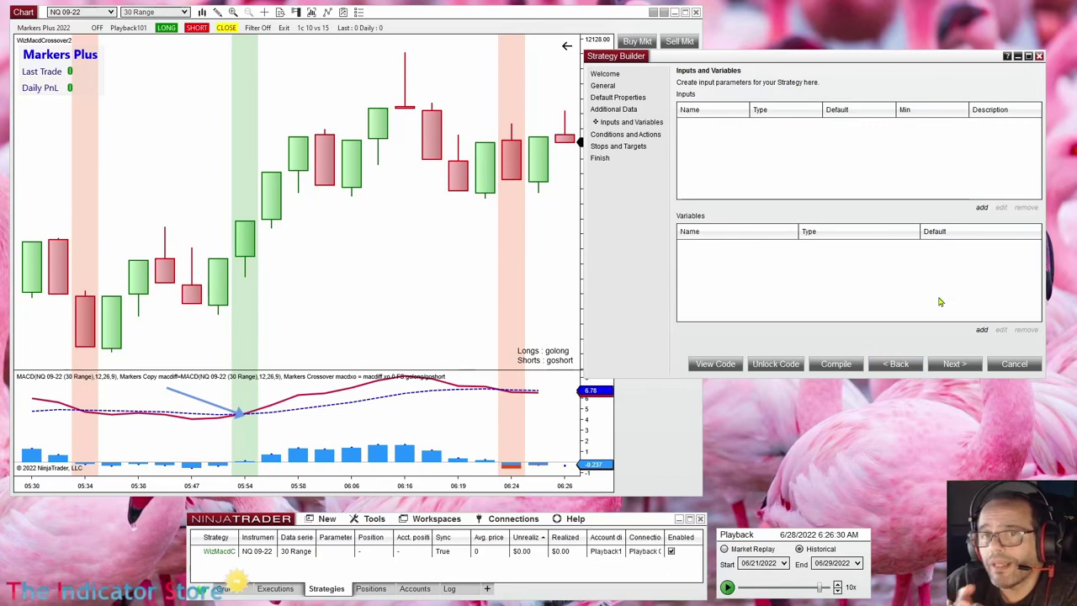
left_click(982, 329)
type("c")
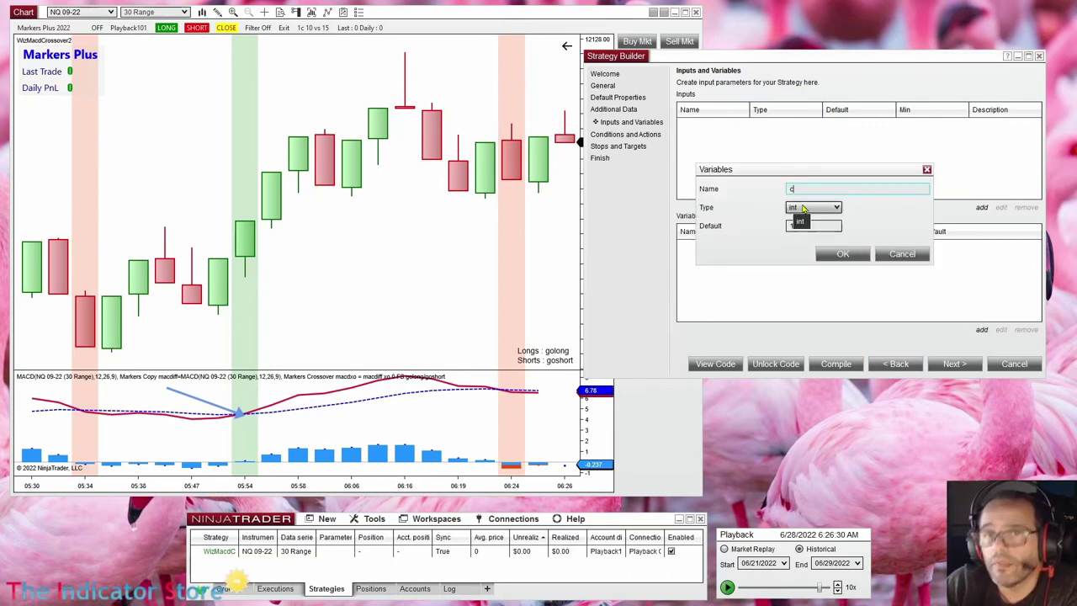
type("ontador")
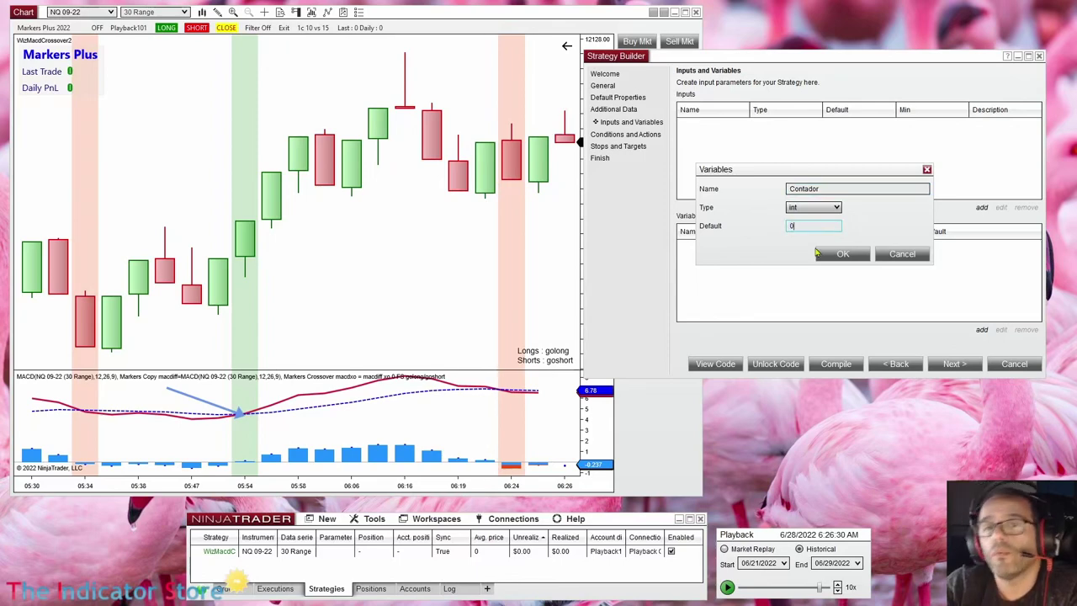
left_click(821, 257)
- Create a second condition set containing an action that sets Contador to 0
left_click(953, 364)
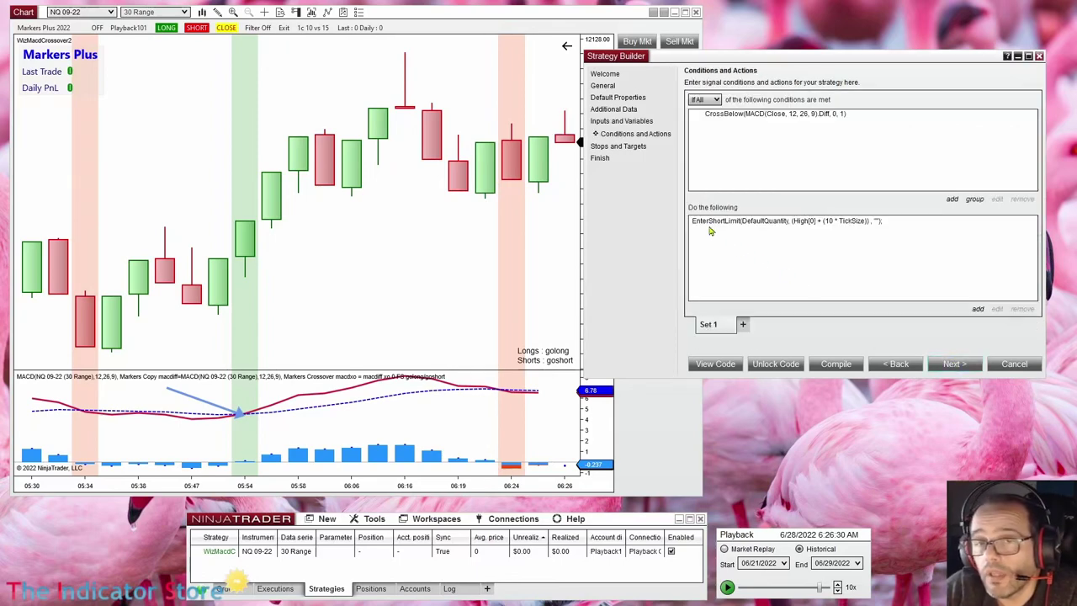
left_click(743, 325)
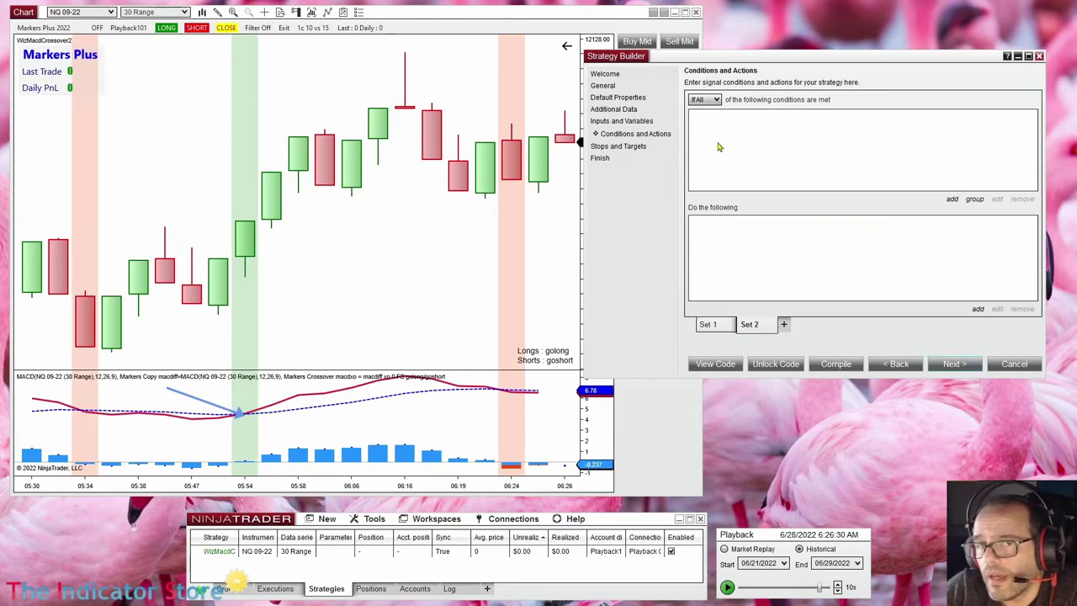
left_click(974, 308)
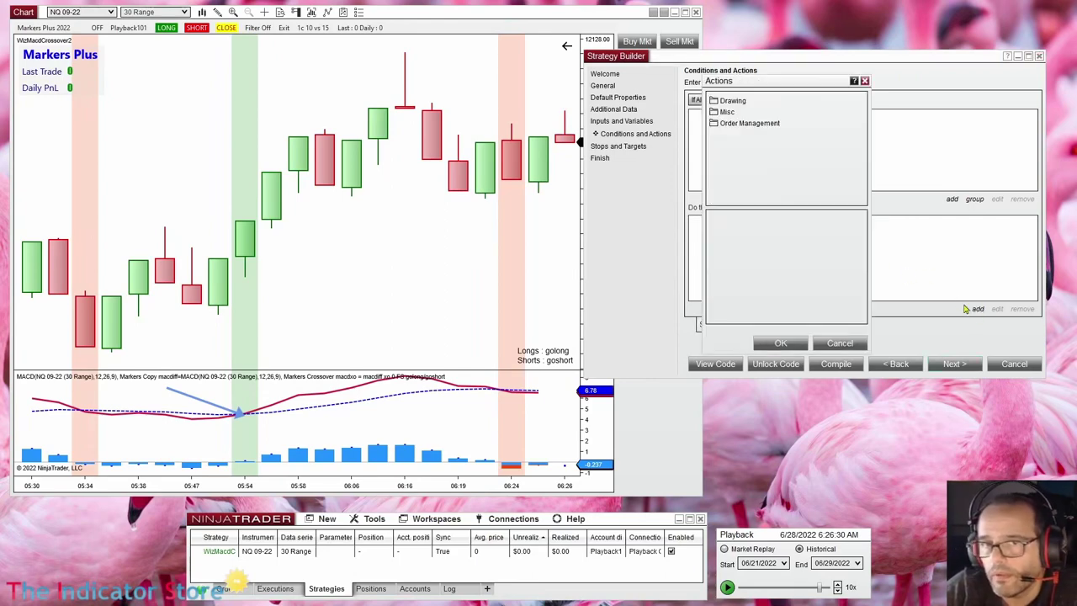
double_click(727, 113)
left_click(735, 192)
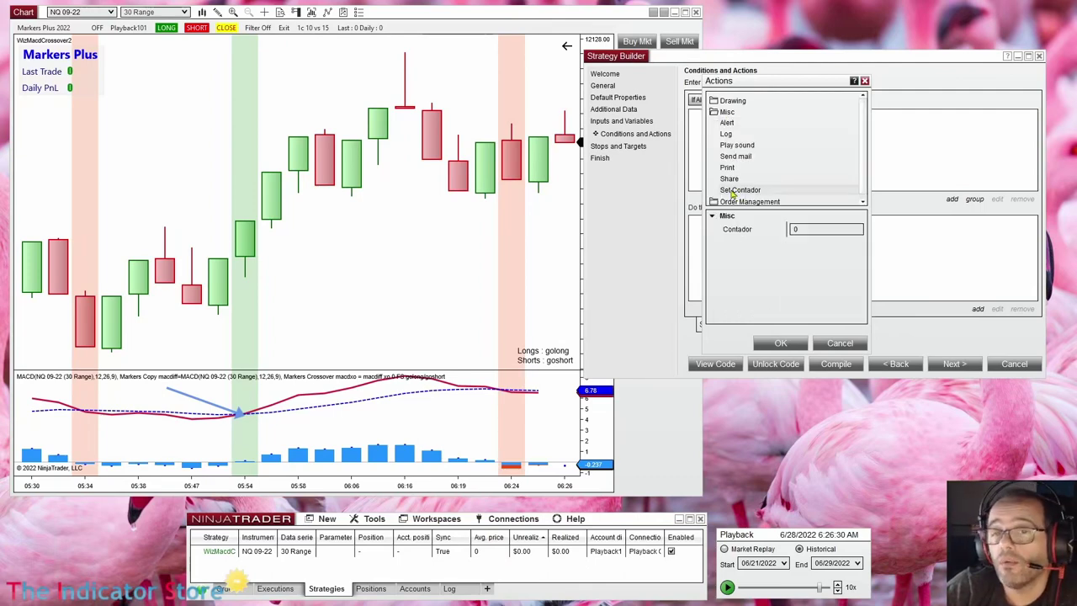
left_click(812, 231)
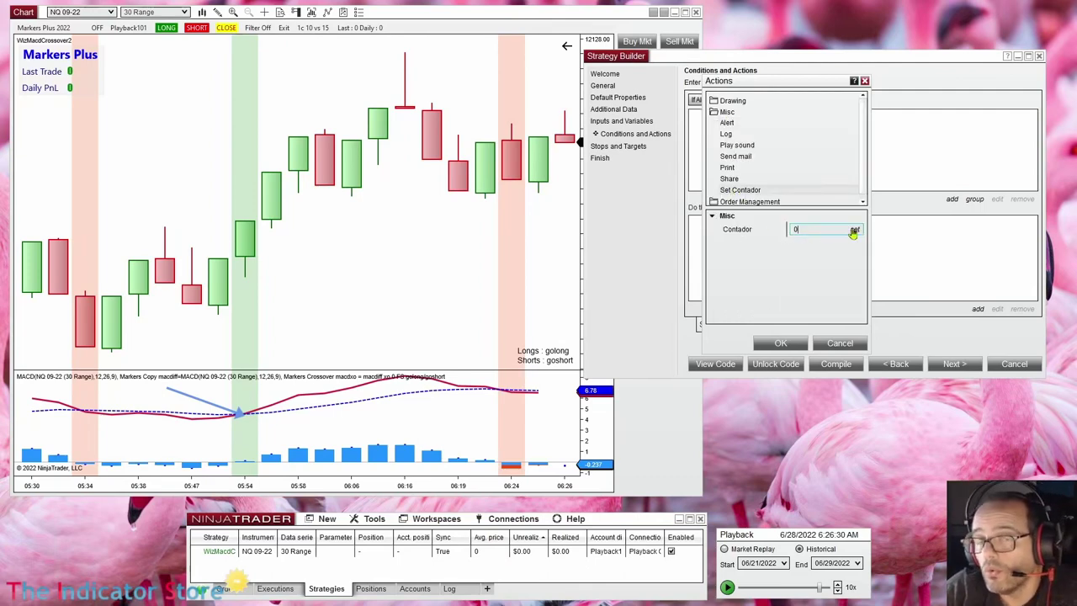
left_click(853, 231)
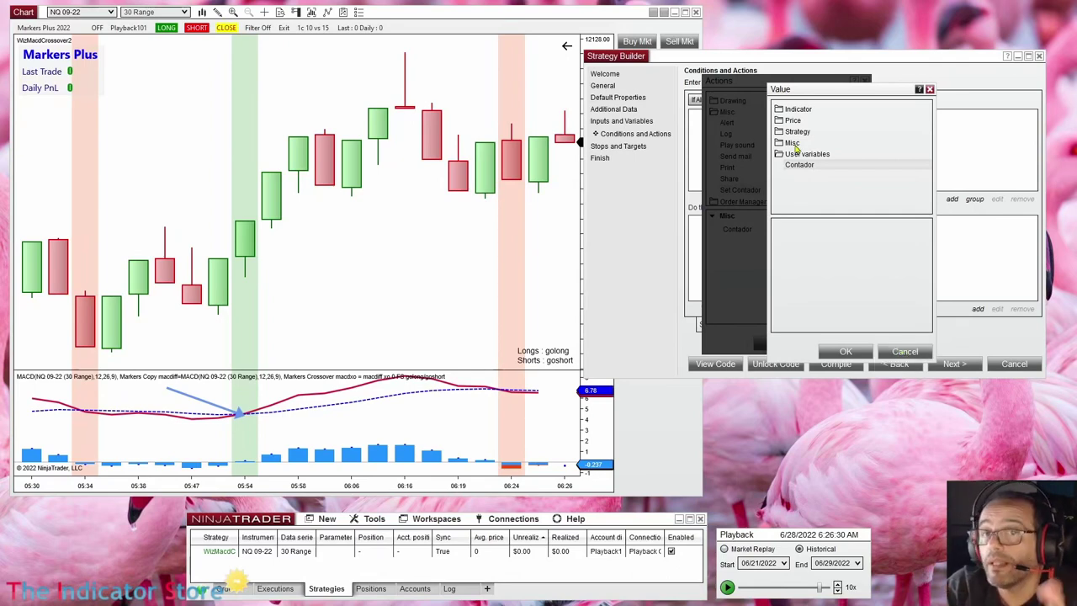
left_click(904, 353)
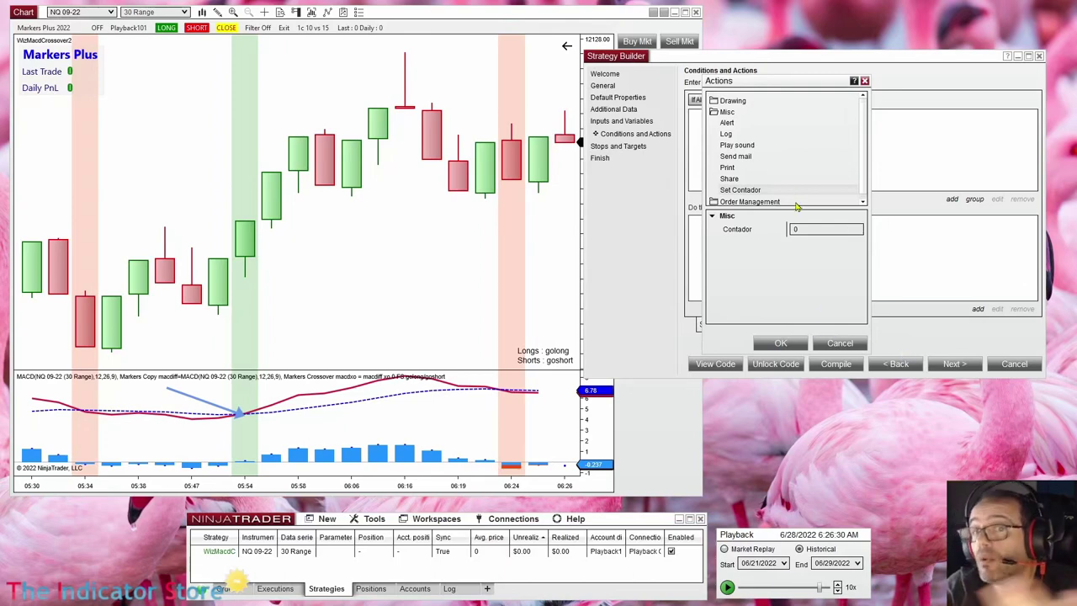
left_click(783, 343)
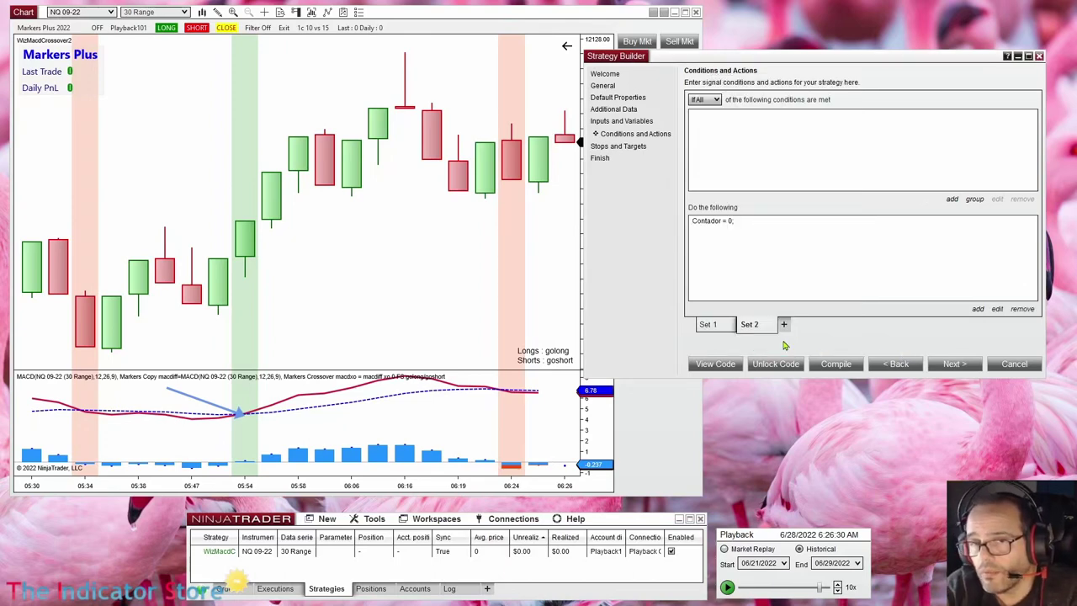
- Examine how the Contador assignment appears in the strategy's generated OnBarUpdate code, leaving the code unedited
left_click(715, 364)
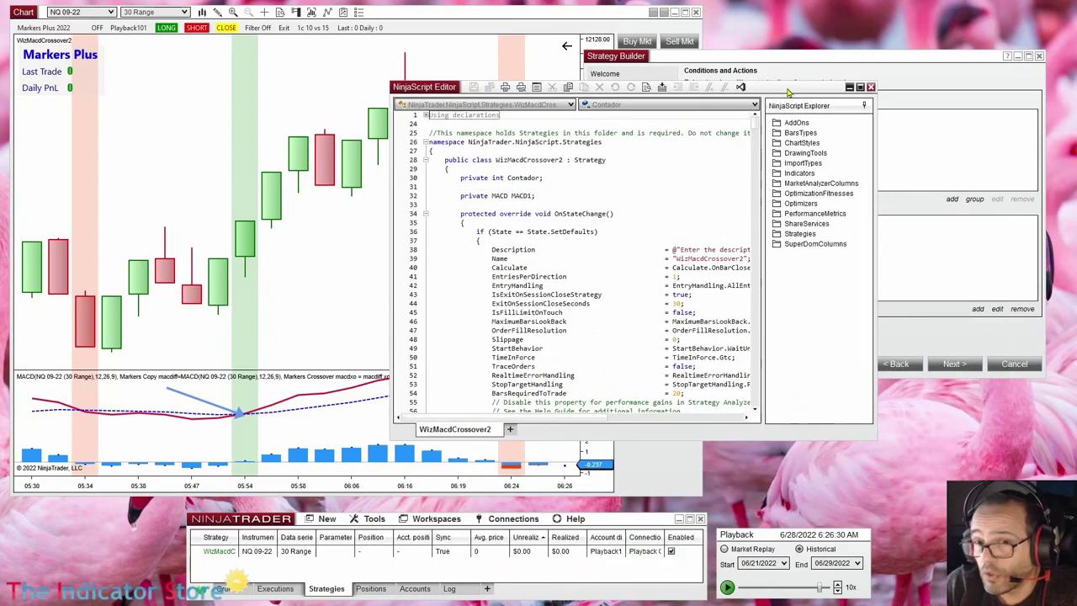
scroll(661, 334, "down", 15)
scroll(662, 334, "down", 2)
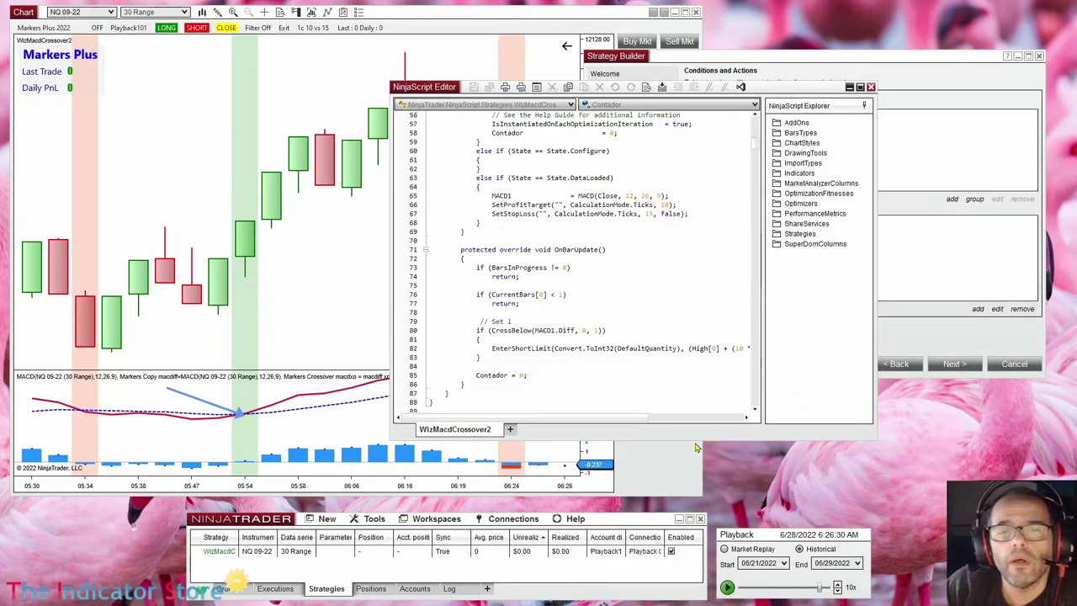
left_click(478, 376)
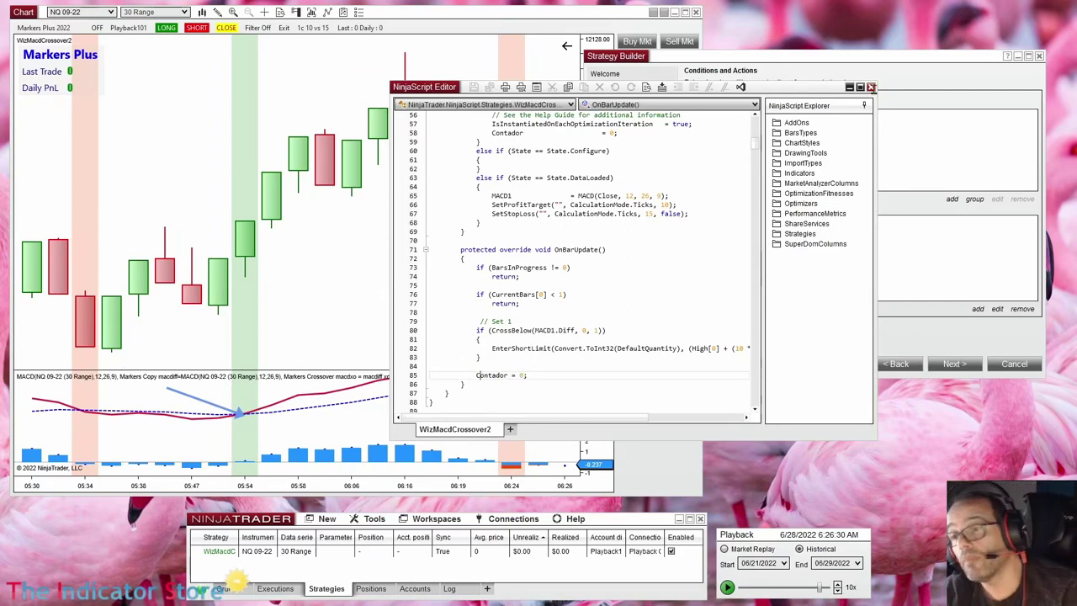
left_click(870, 87)
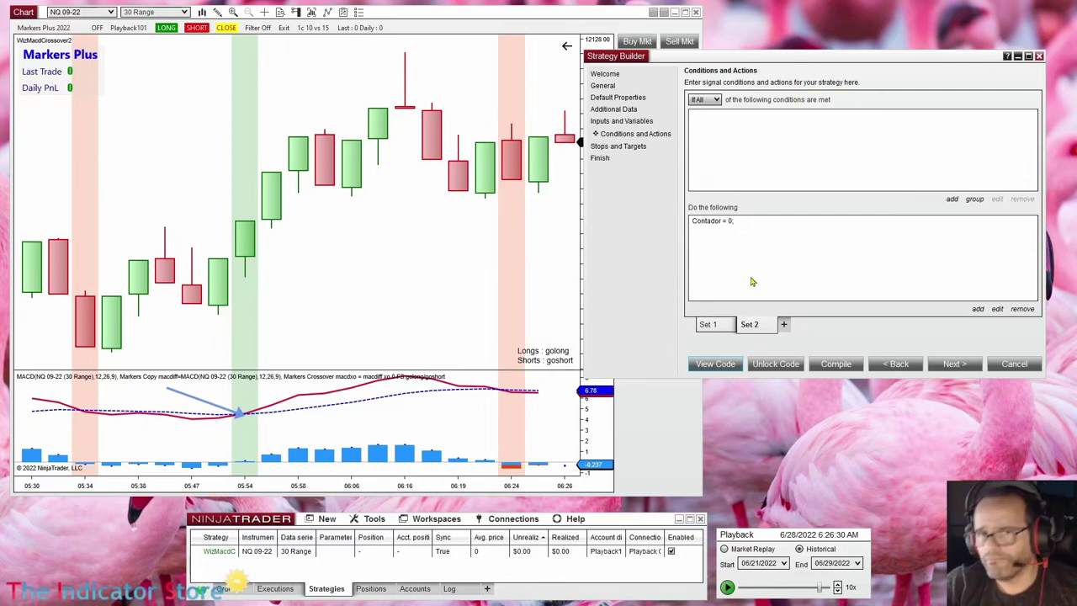
- Remove the Contador = 0 action from Set 2 and delete the Contador variable
left_click(707, 221)
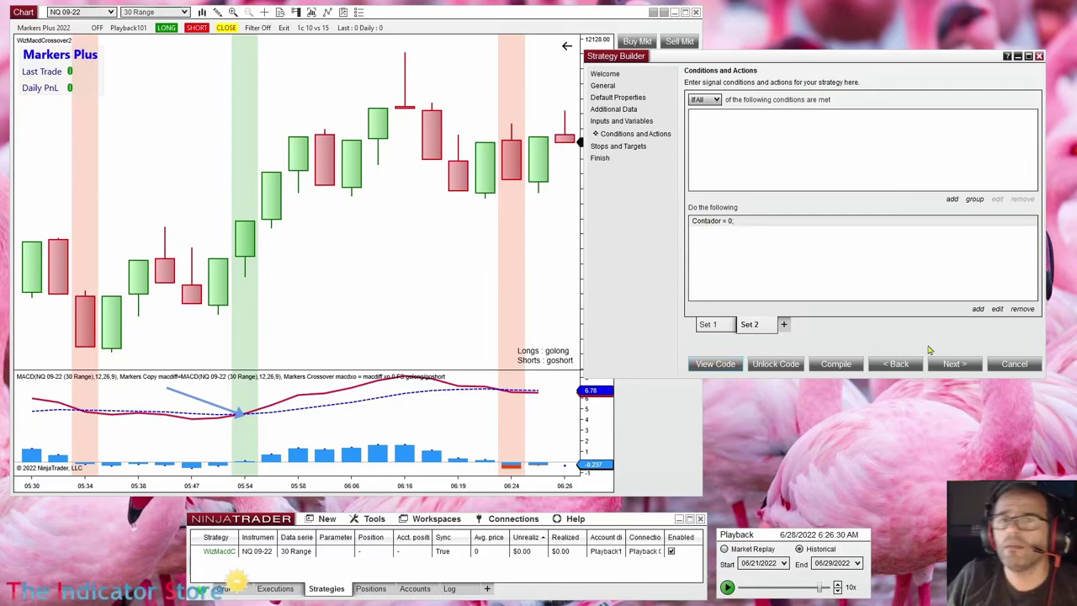
left_click(1022, 309)
left_click(707, 323)
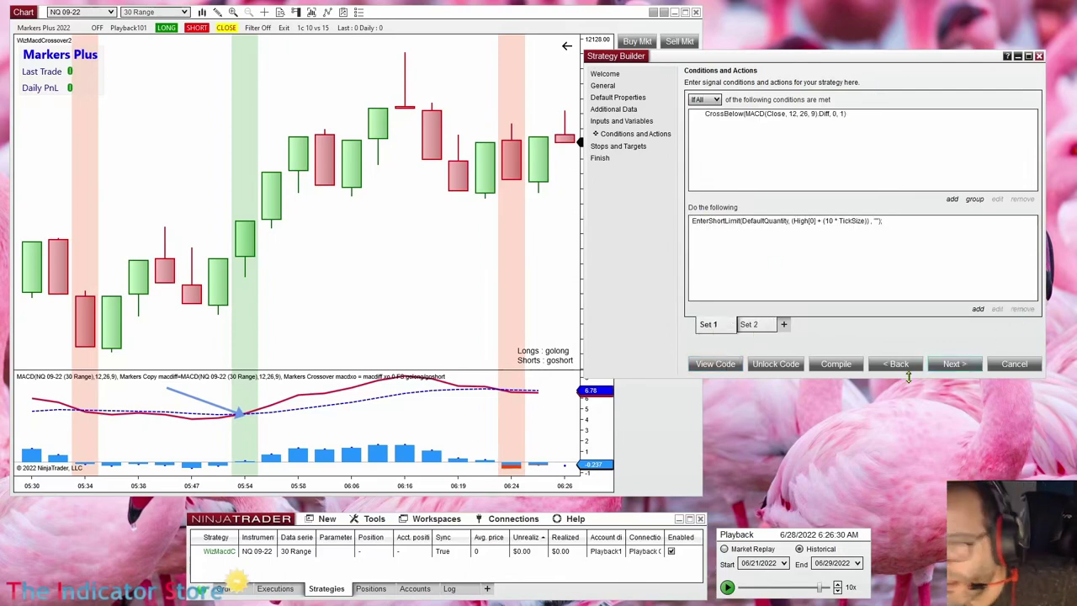
left_click(907, 367)
left_click(692, 246)
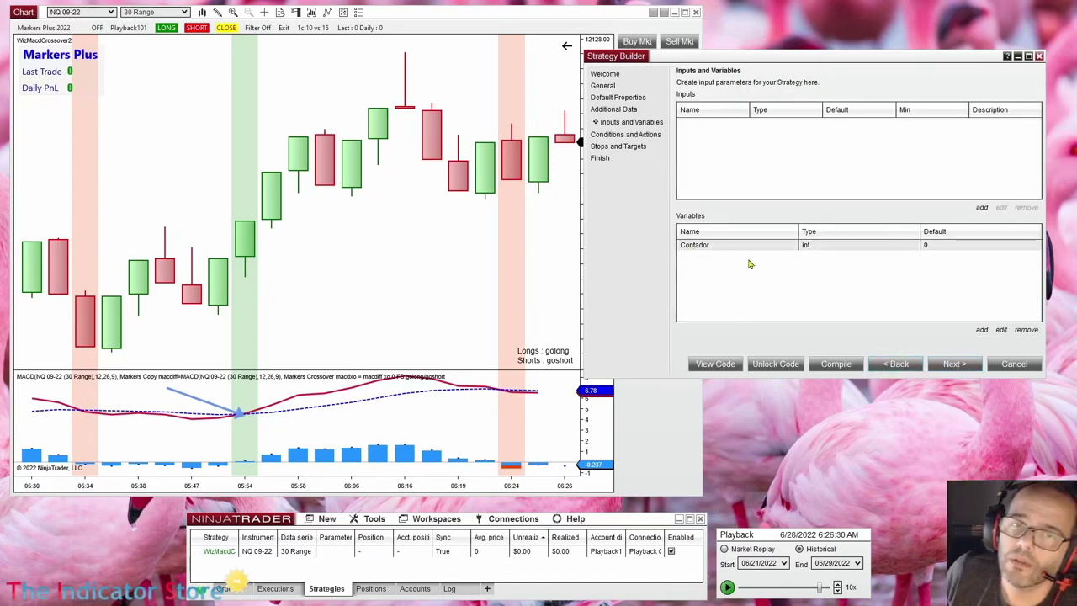
left_click(1026, 330)
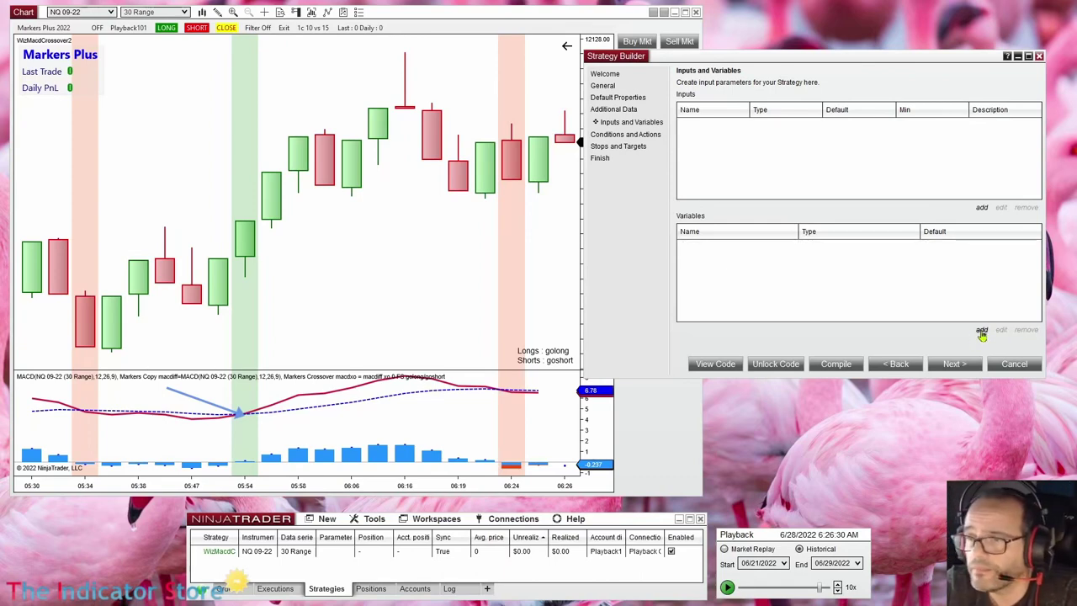
- Add a custom series named Contador of type Int to the strategy's additional data
left_click(897, 364)
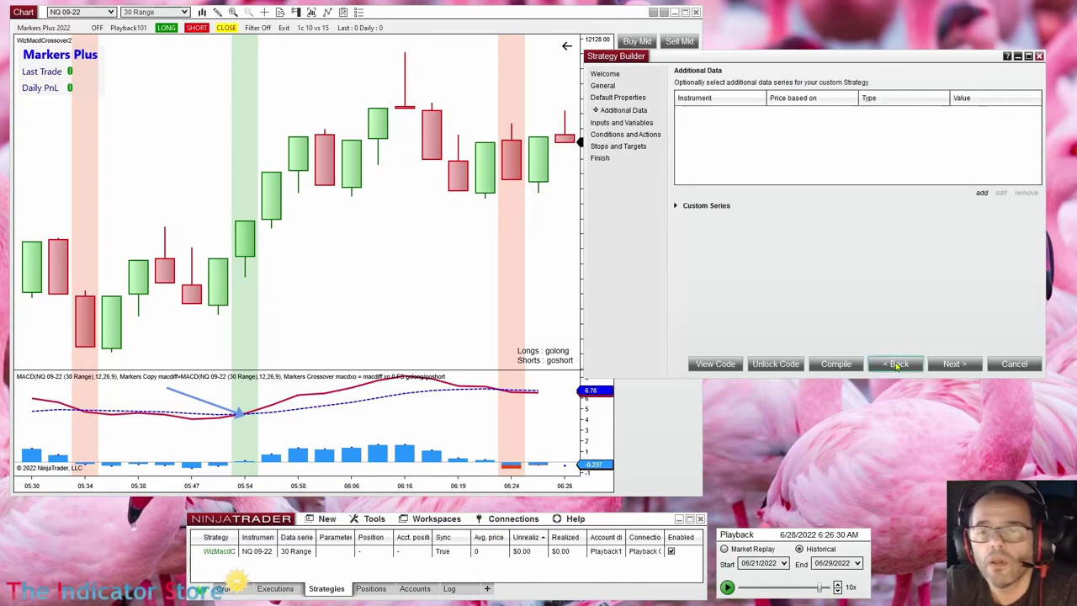
left_click(675, 206)
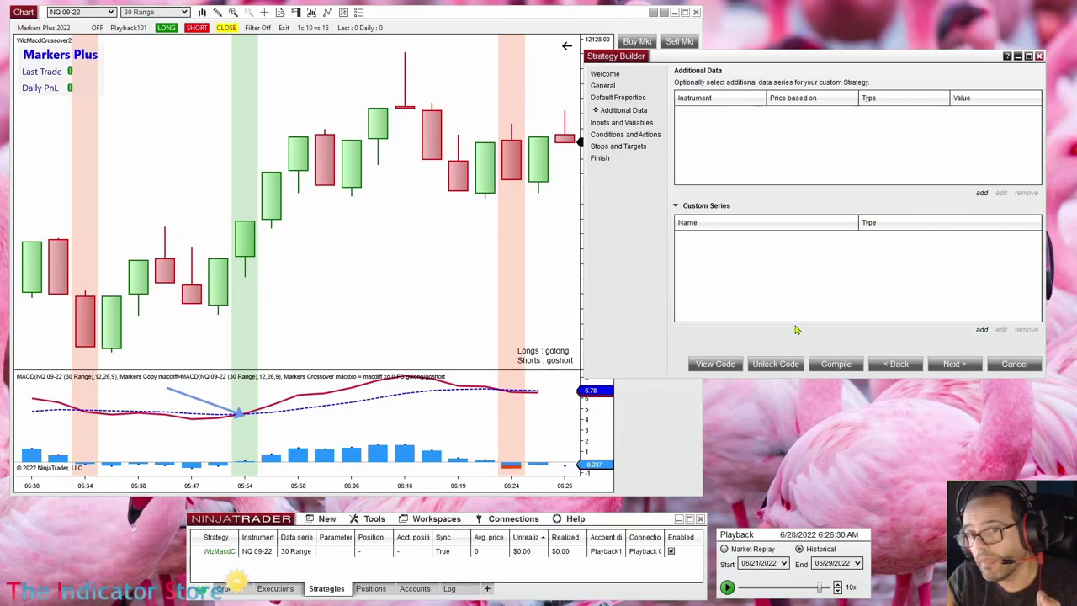
left_click(982, 330)
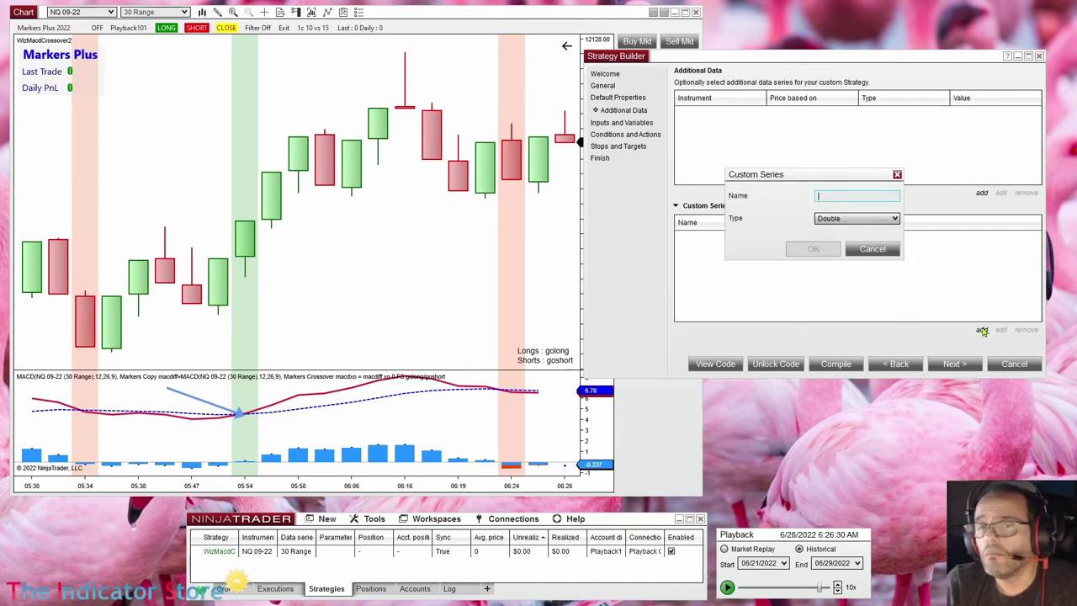
type("Contador")
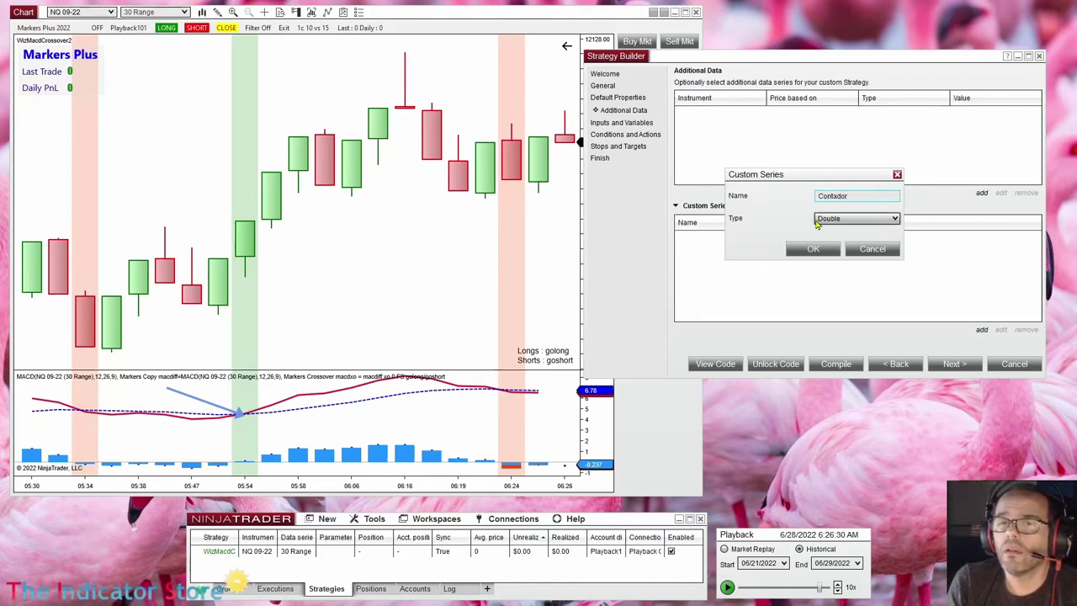
left_click(816, 221)
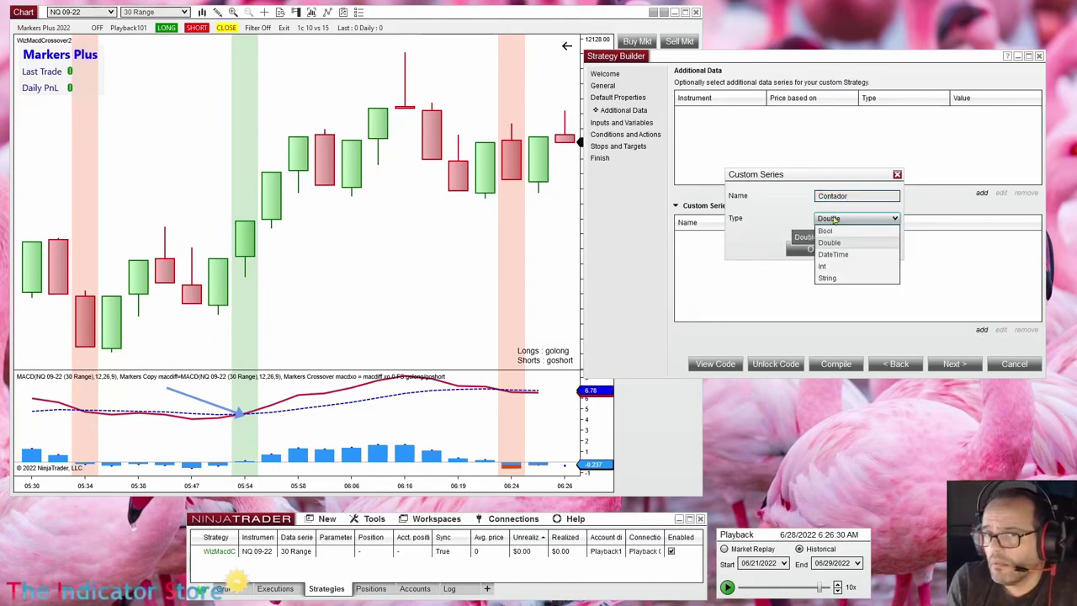
left_click(833, 267)
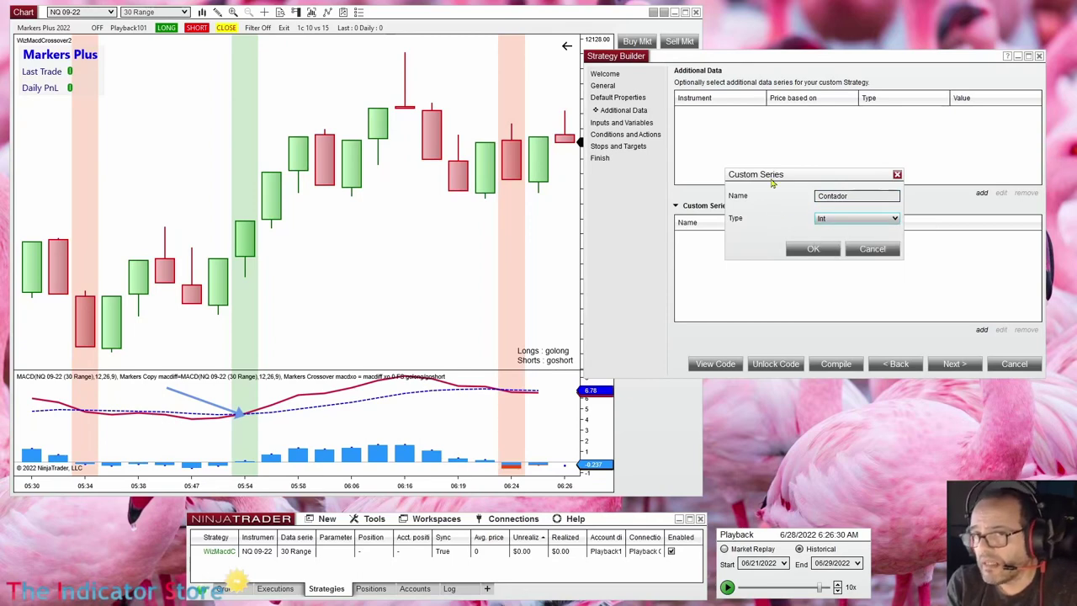
left_click(814, 250)
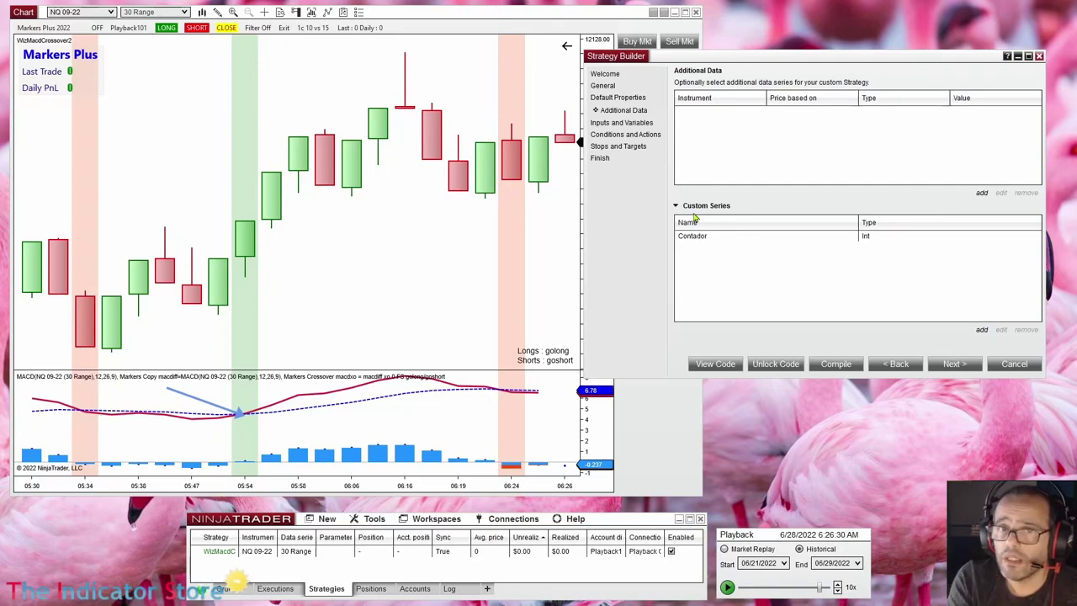
- Delete the empty Set 2 from the strategy's conditions and actions, keeping Set 1
left_click(954, 364)
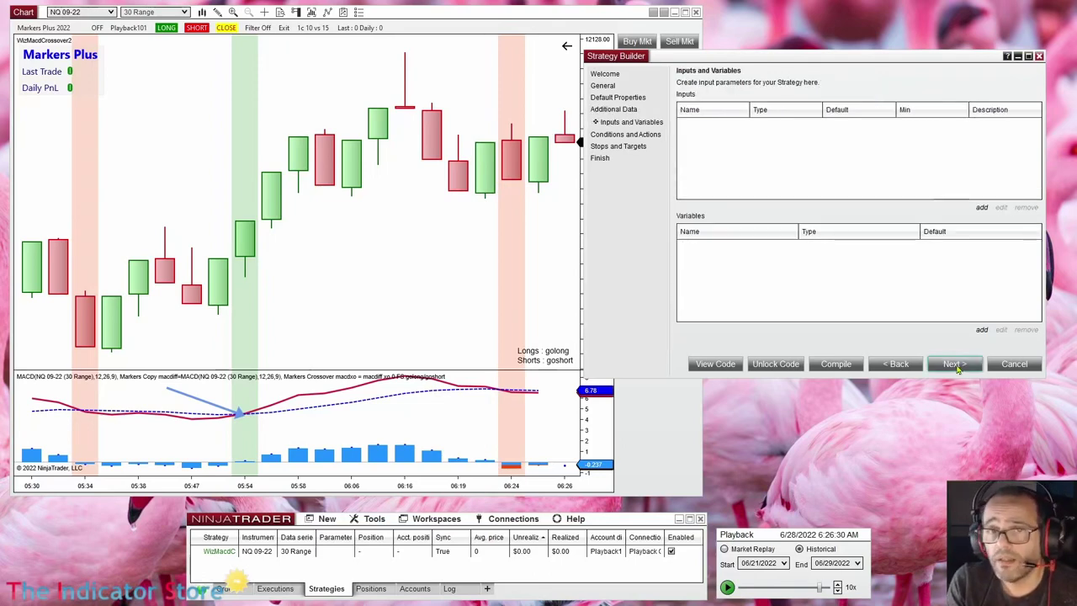
left_click(959, 366)
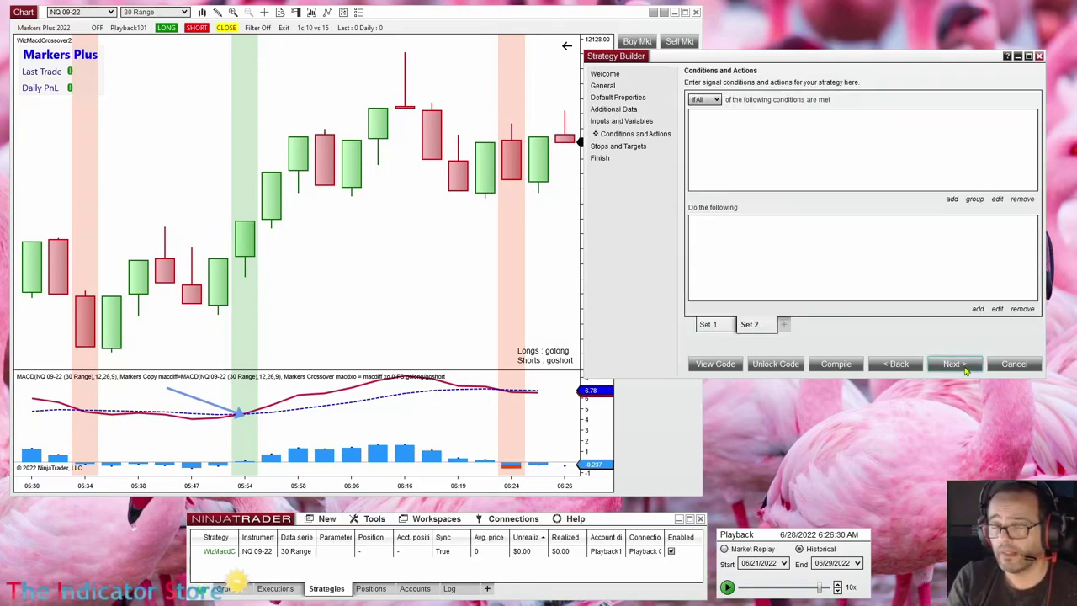
left_click(708, 324)
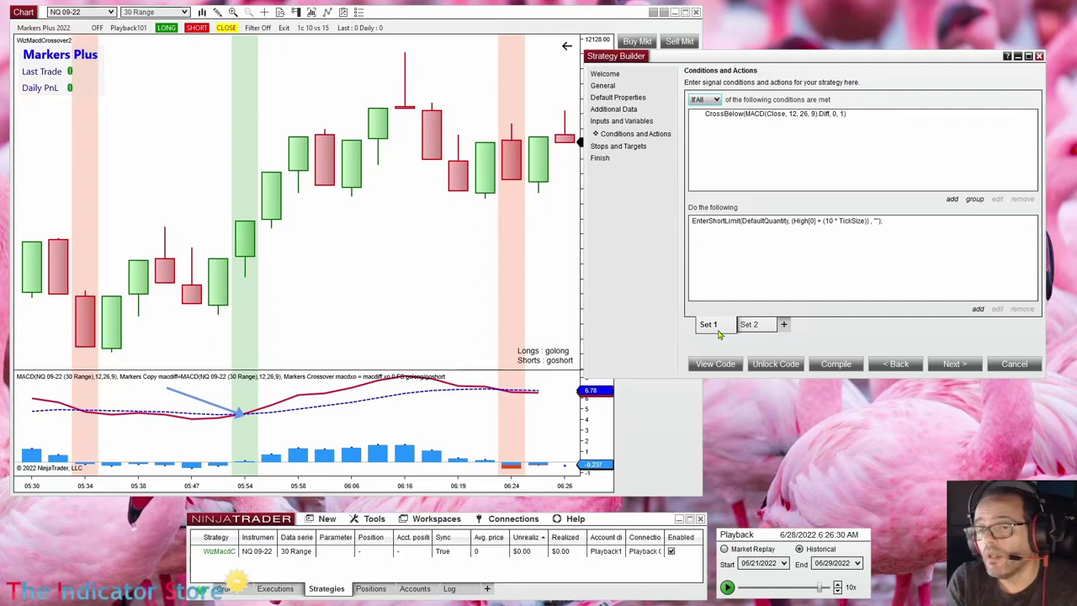
mouse_move(711, 326)
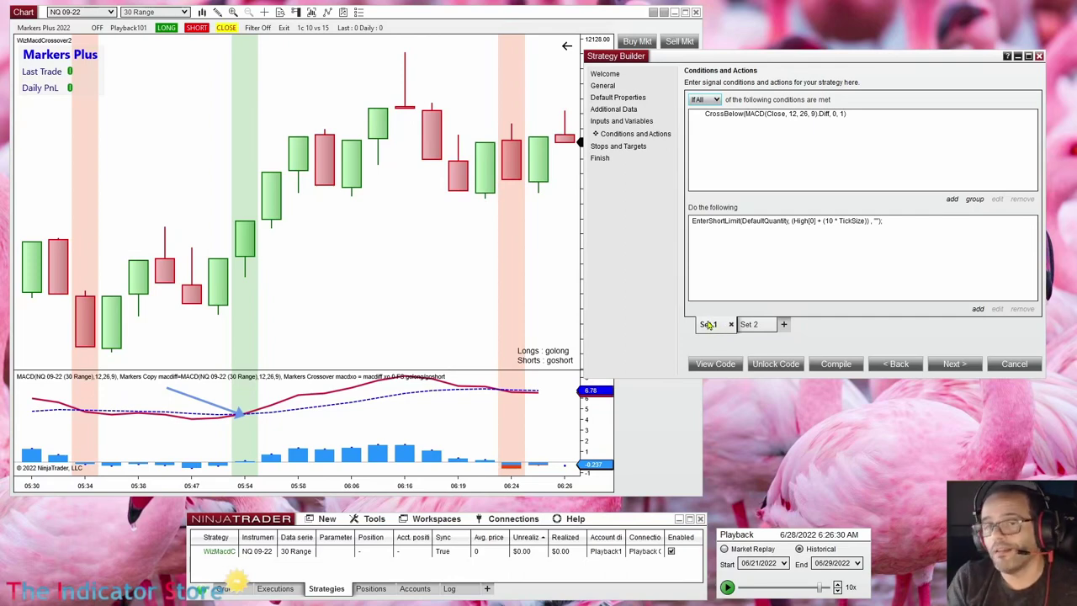
left_click(750, 326)
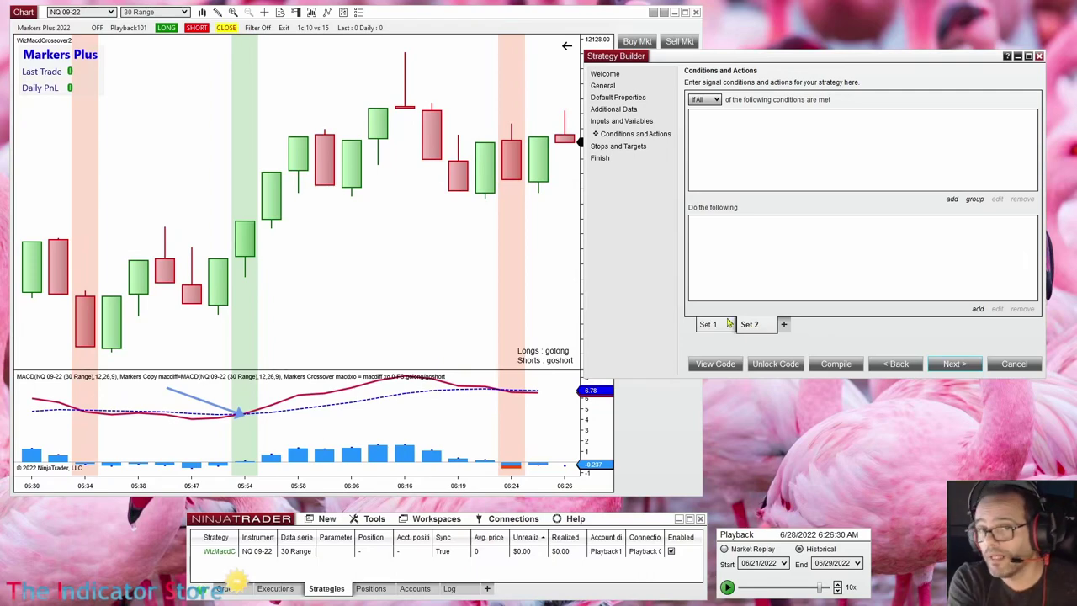
left_click(772, 326)
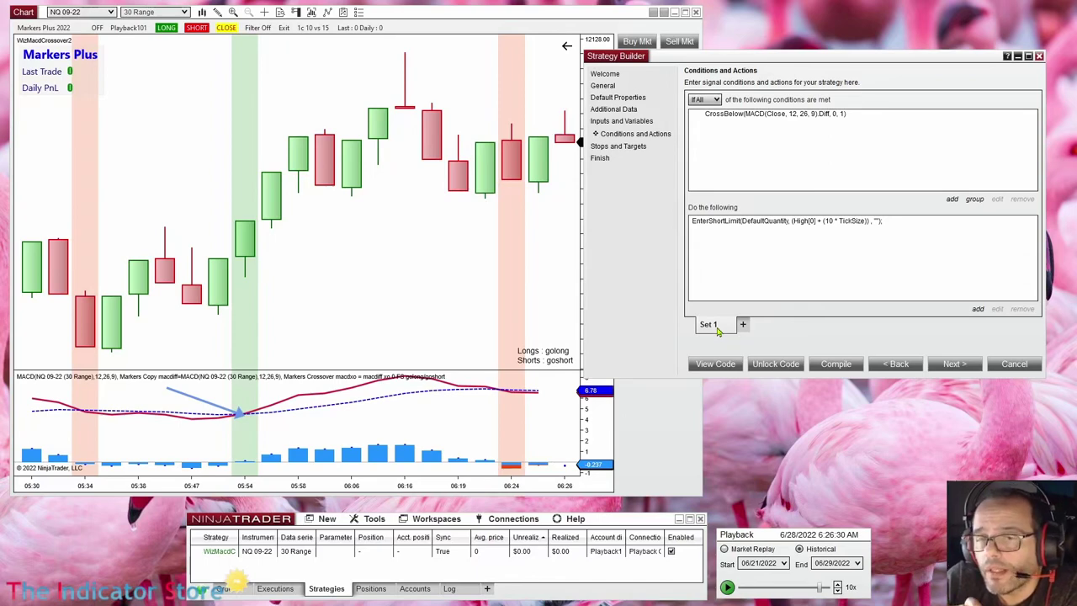
left_click(733, 223)
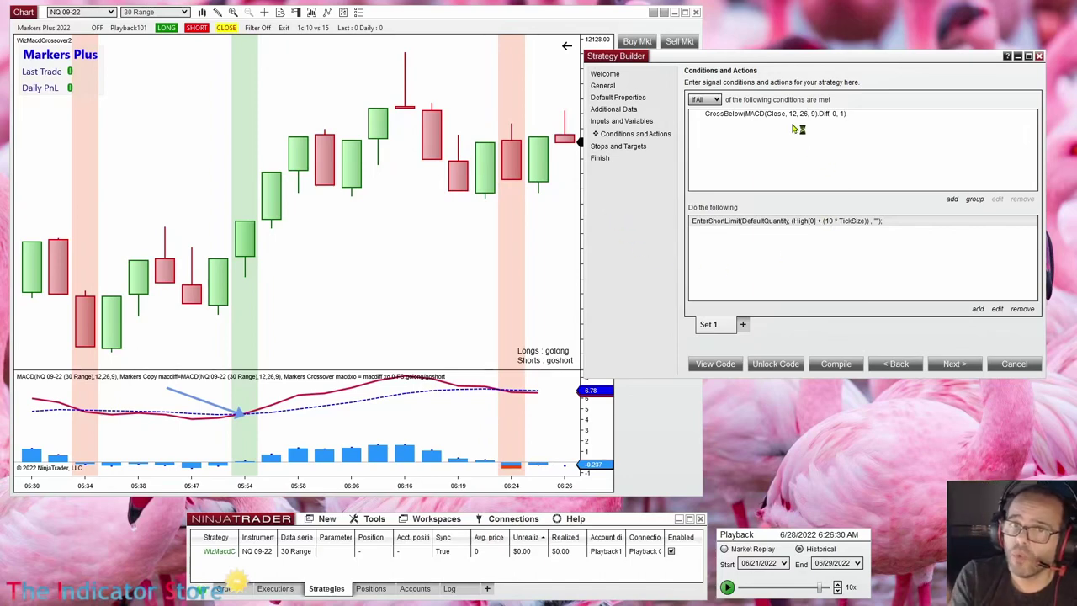
left_click(764, 114)
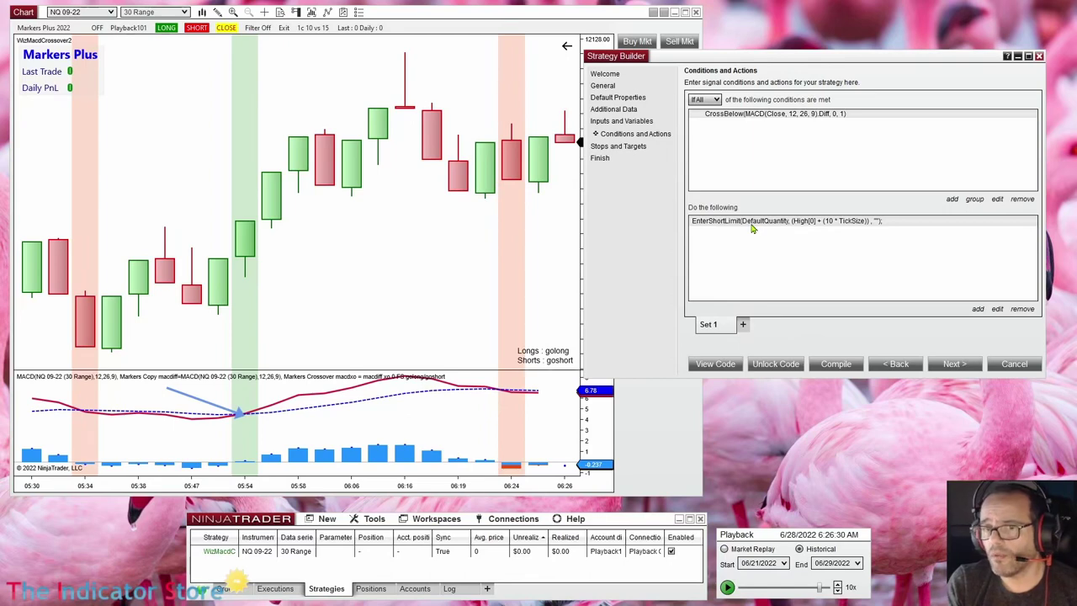
left_click(743, 324)
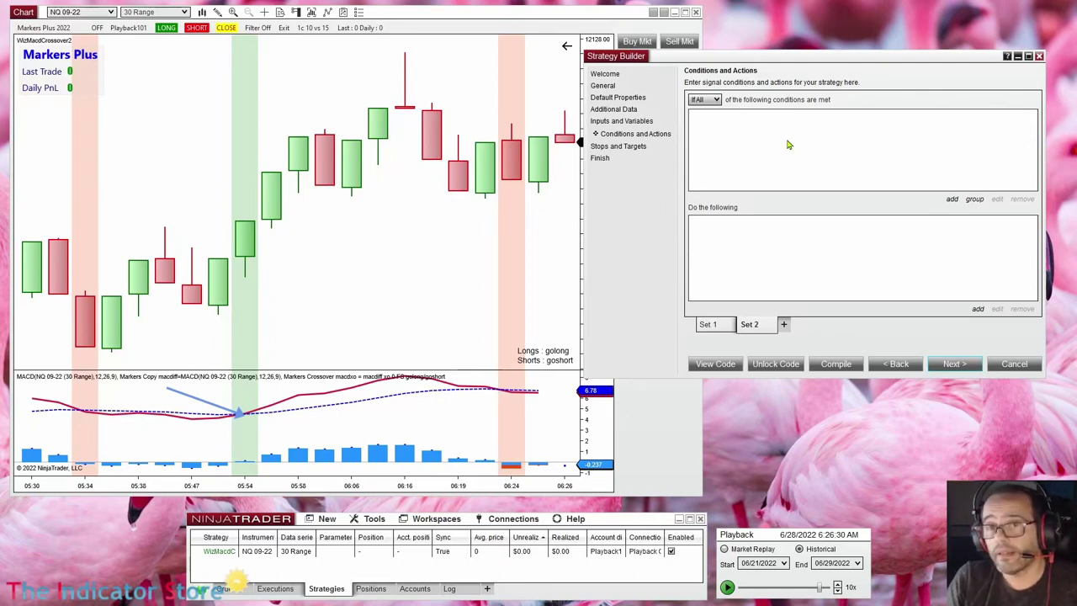
left_click(707, 325)
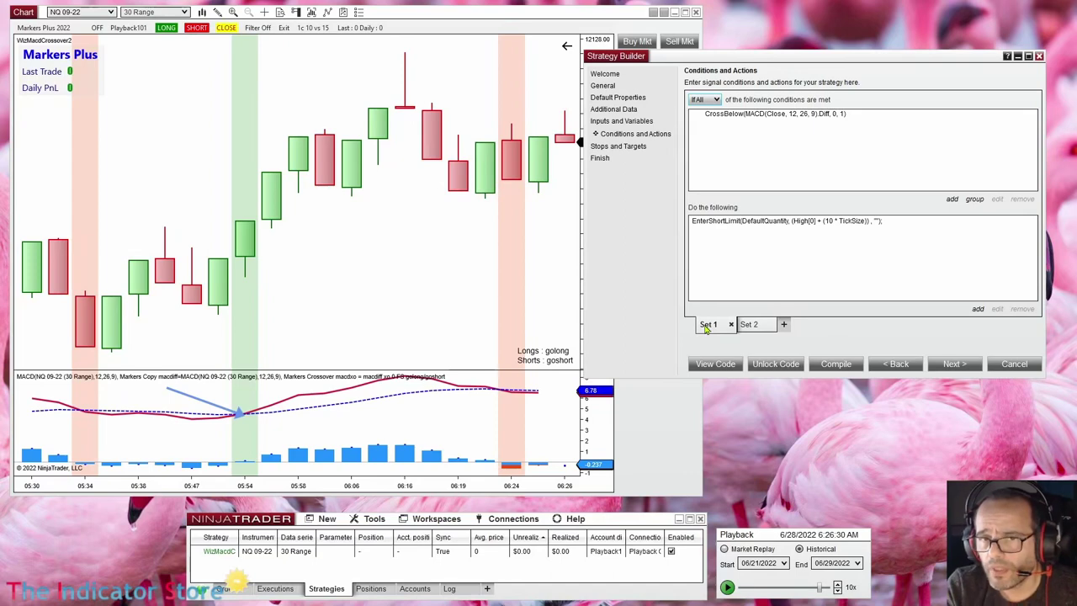
right_click(707, 326)
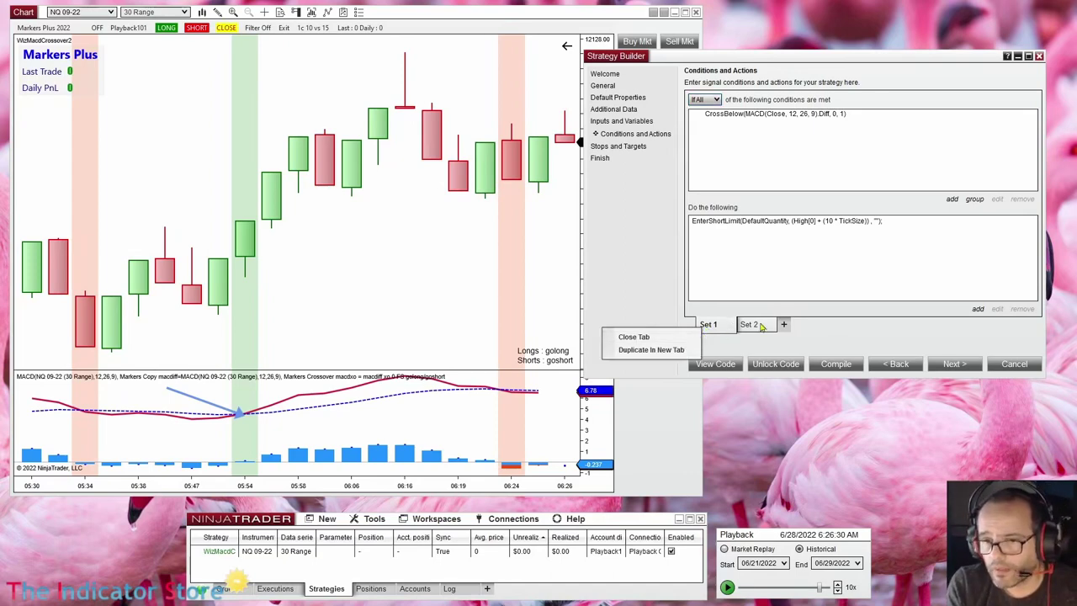
left_click(741, 345)
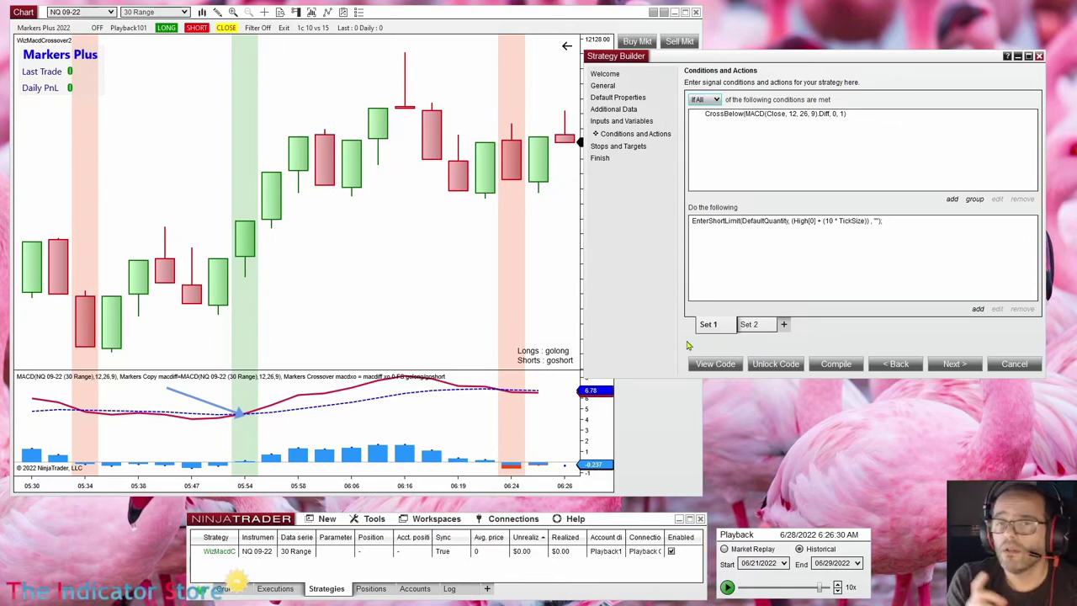
left_click(784, 325)
mouse_move(786, 328)
left_mouse_down()
mouse_move(732, 338)
mouse_move(806, 330)
left_mouse_up()
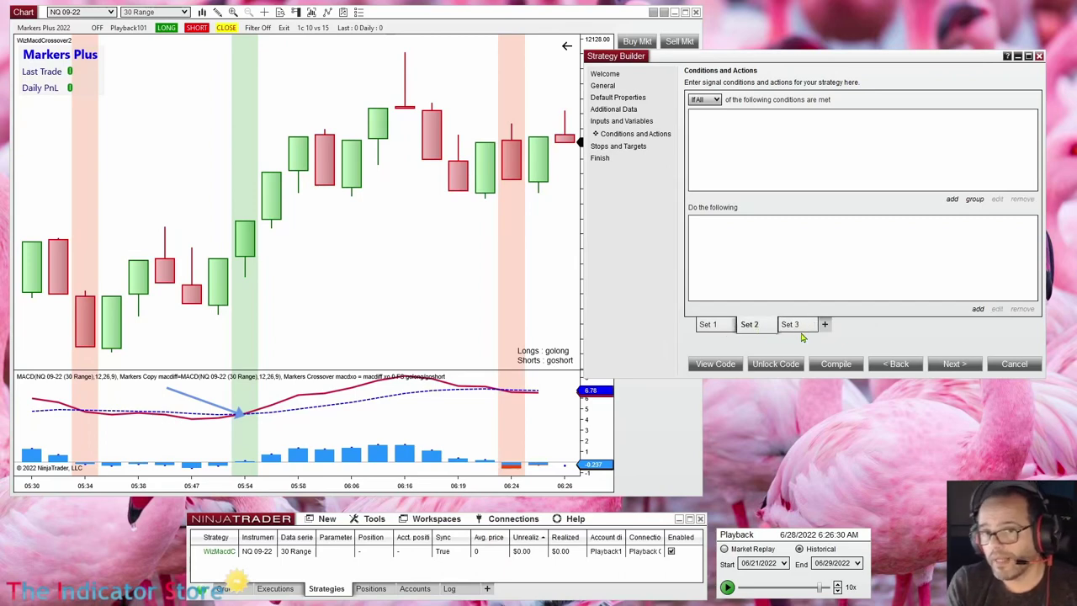
left_click(754, 327)
left_click(791, 326)
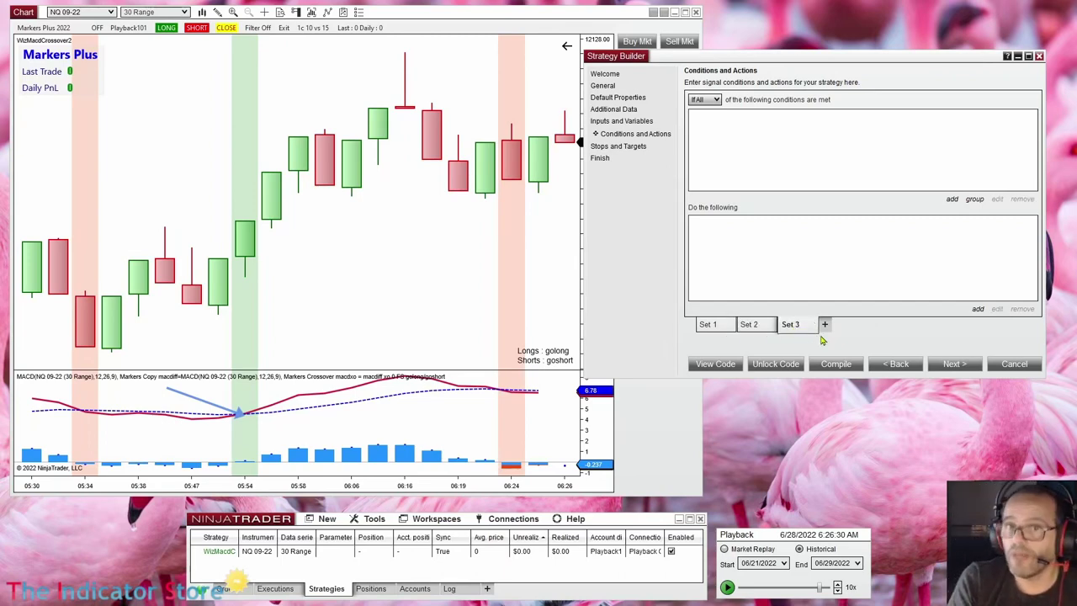
left_click(895, 363)
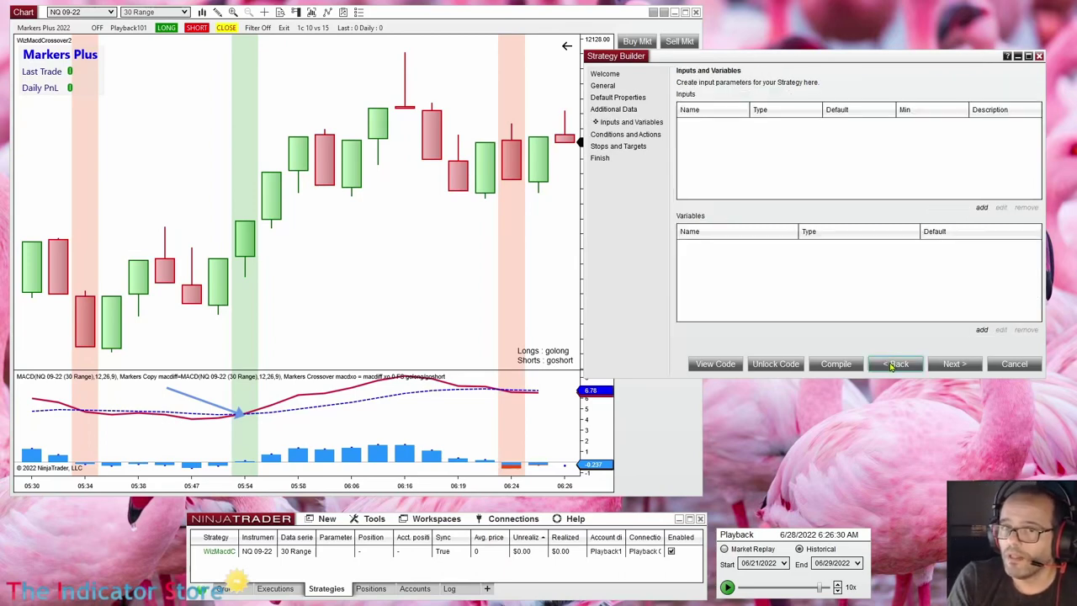
left_click(953, 363)
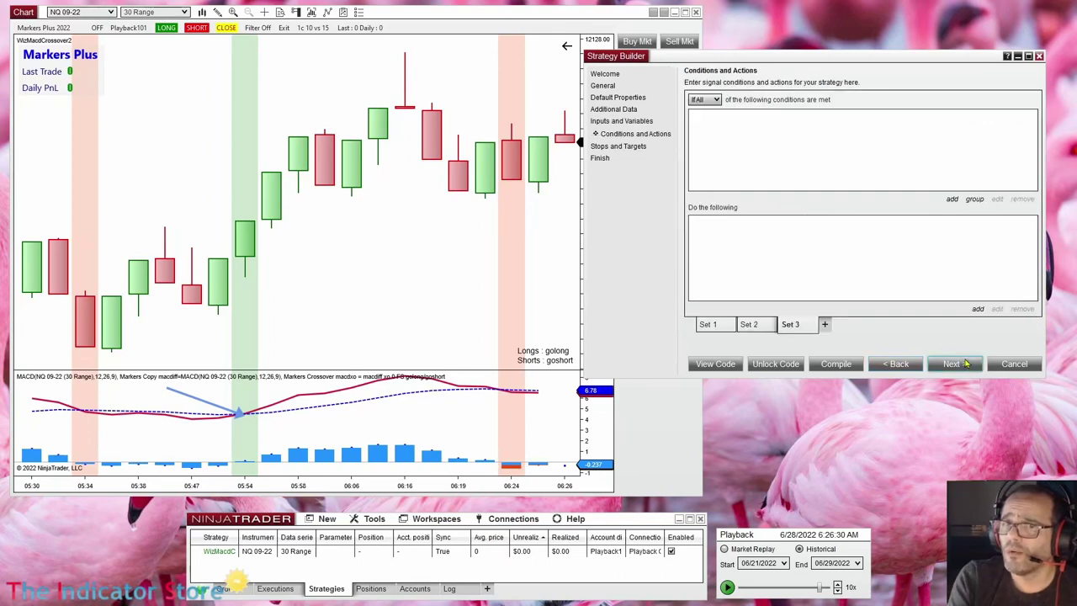
left_click(814, 325)
left_click(771, 325)
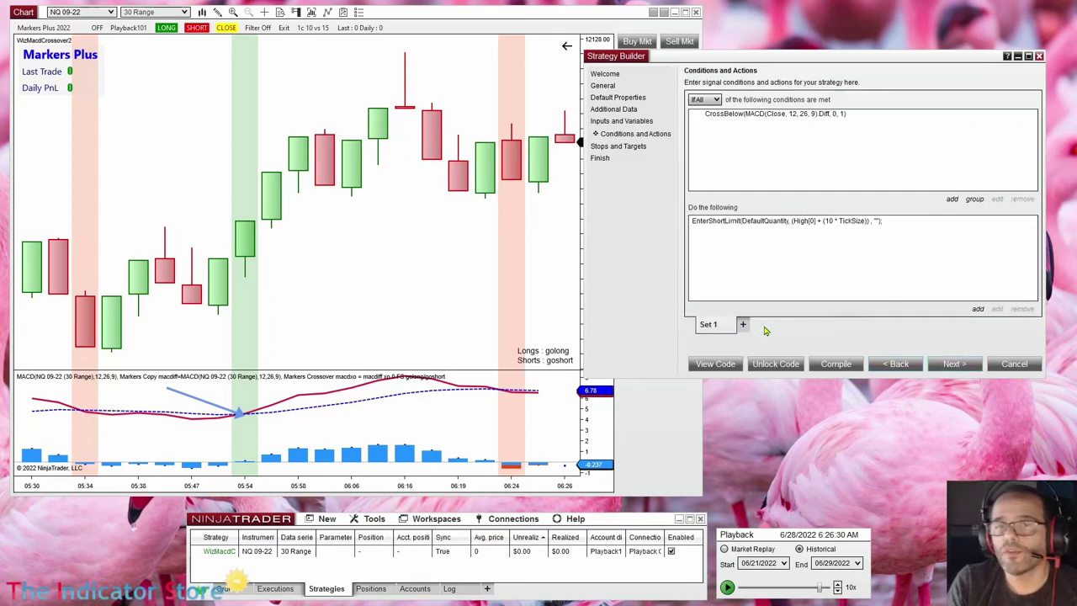
- Duplicate Set 1, with its MACD condition and short limit entry, into a second set and return to Set 1
right_click(710, 329)
left_click(674, 350)
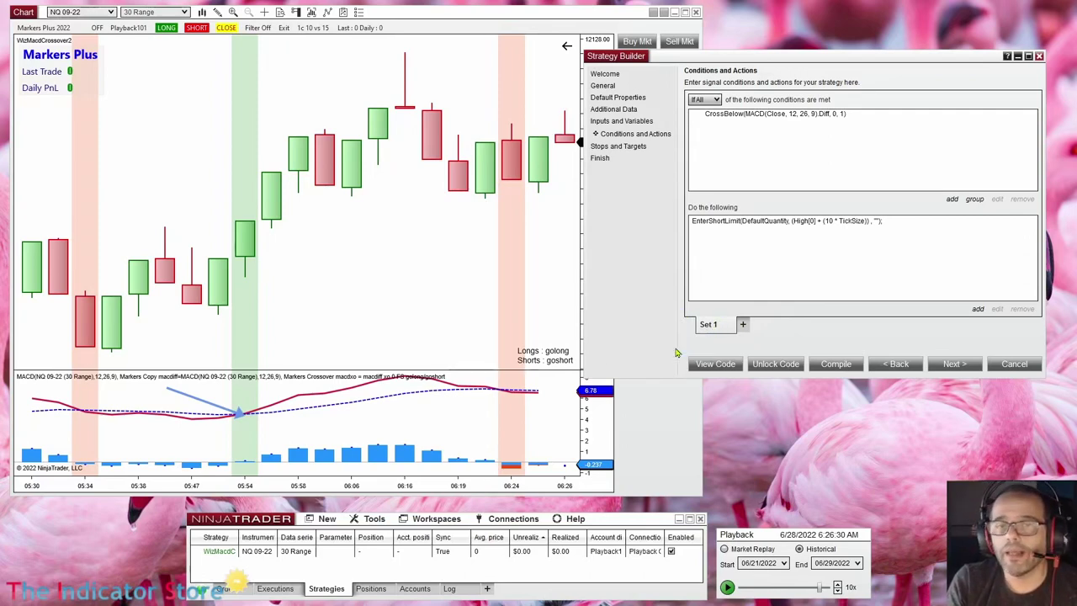
left_click(711, 326)
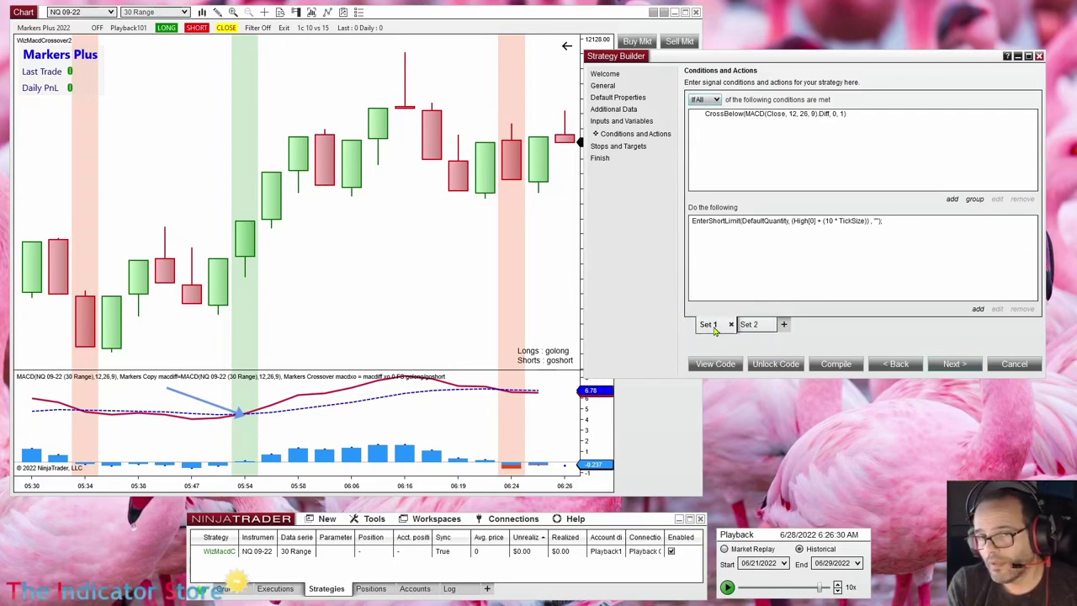
- Remove the MACD CrossBelow condition and the EnterShortLimit action from Set 1, leaving the copy in Set 2 intact
left_click(742, 115)
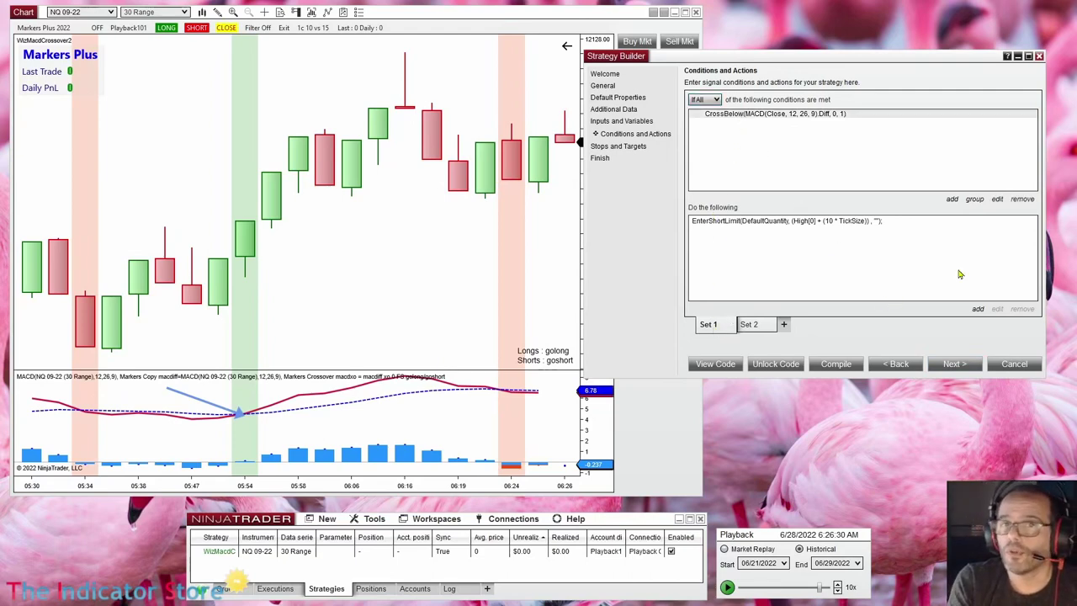
left_click(1022, 200)
left_click(738, 224)
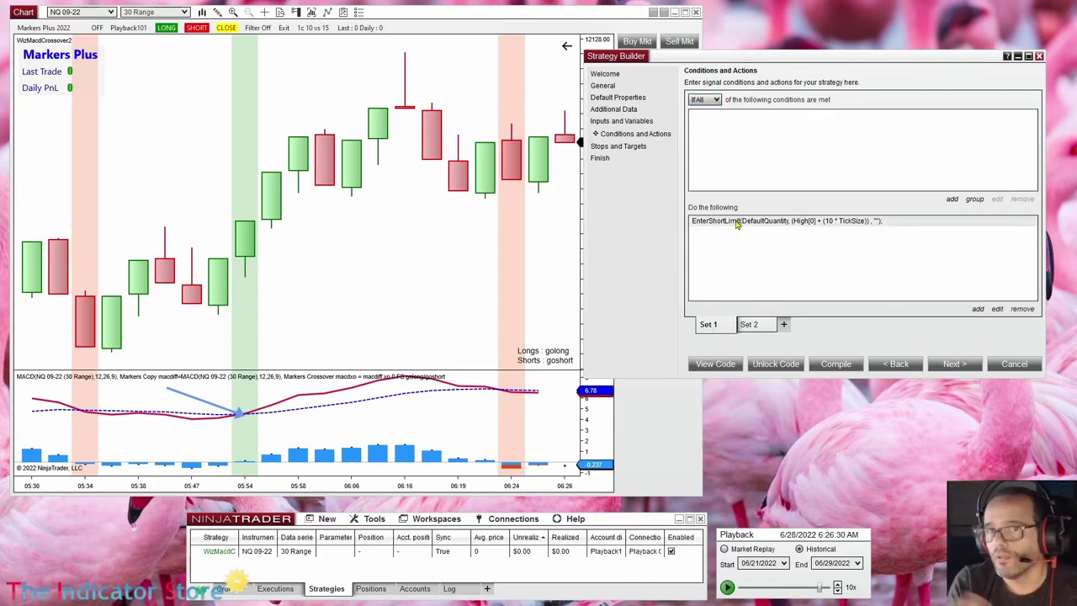
left_click(1032, 311)
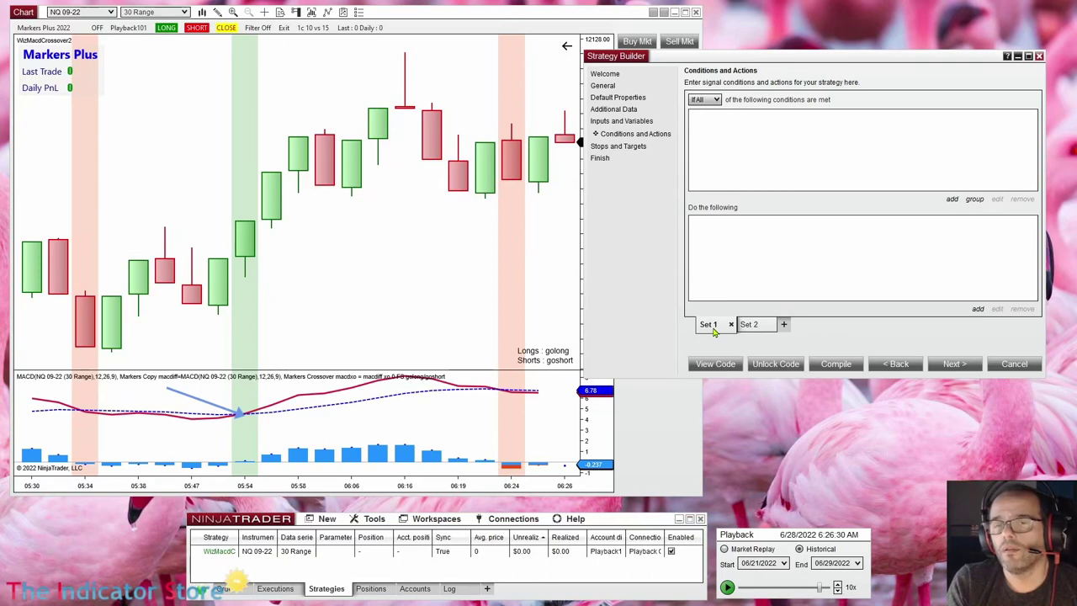
left_click(749, 325)
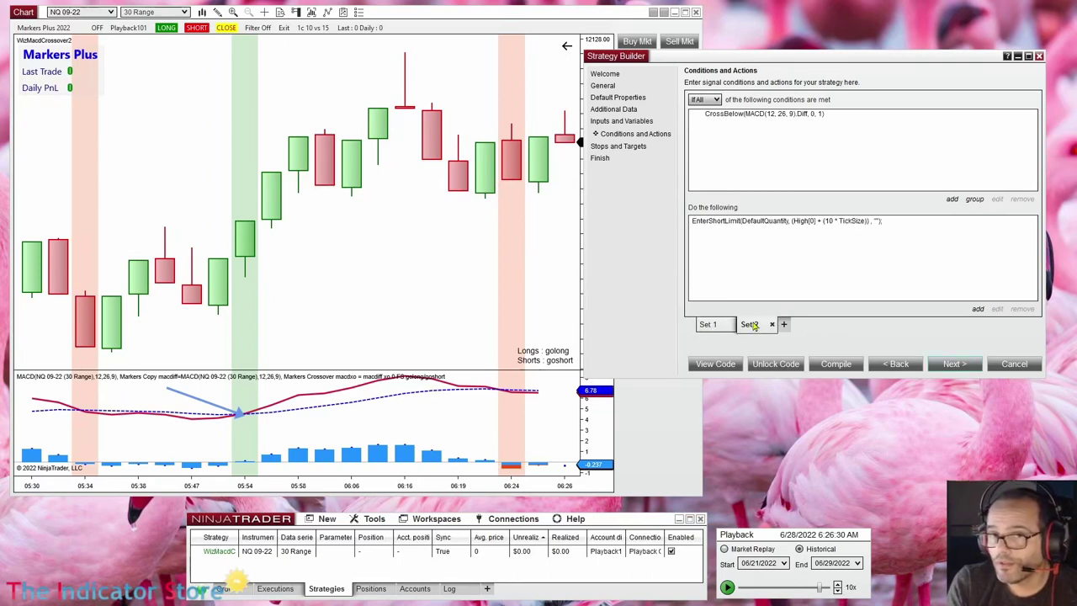
left_click(709, 326)
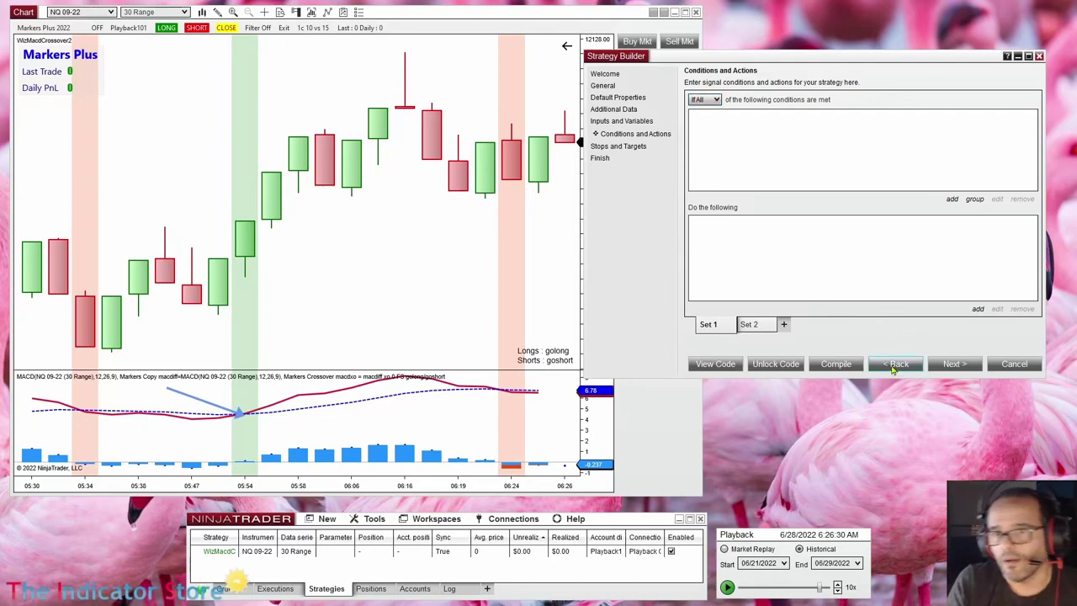
- Begin a Set Contador action in Set 1, keeping Bars ago at 0
left_click(896, 364)
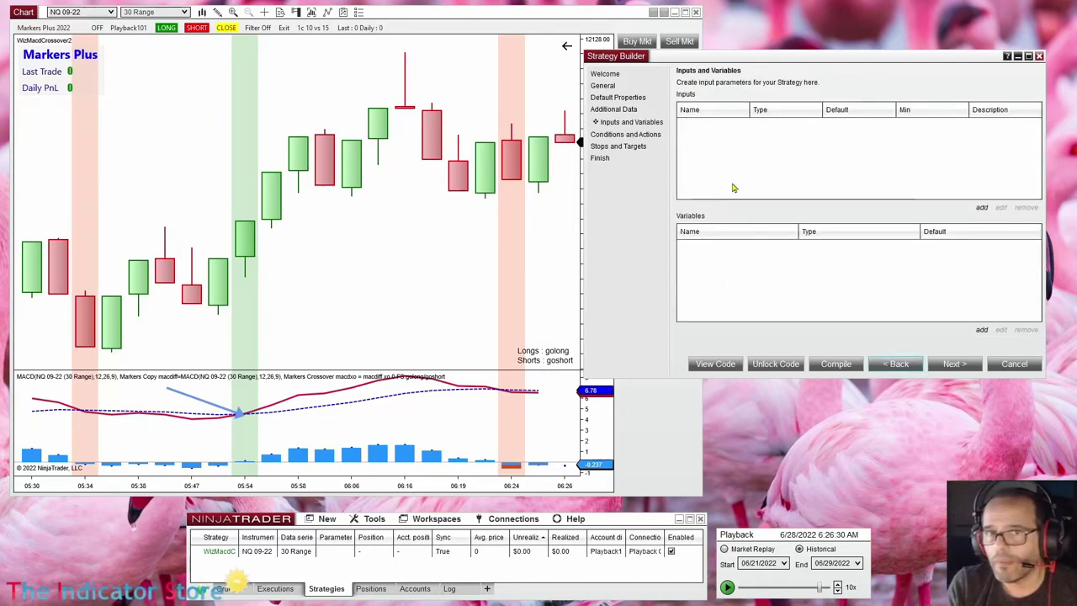
left_click(953, 363)
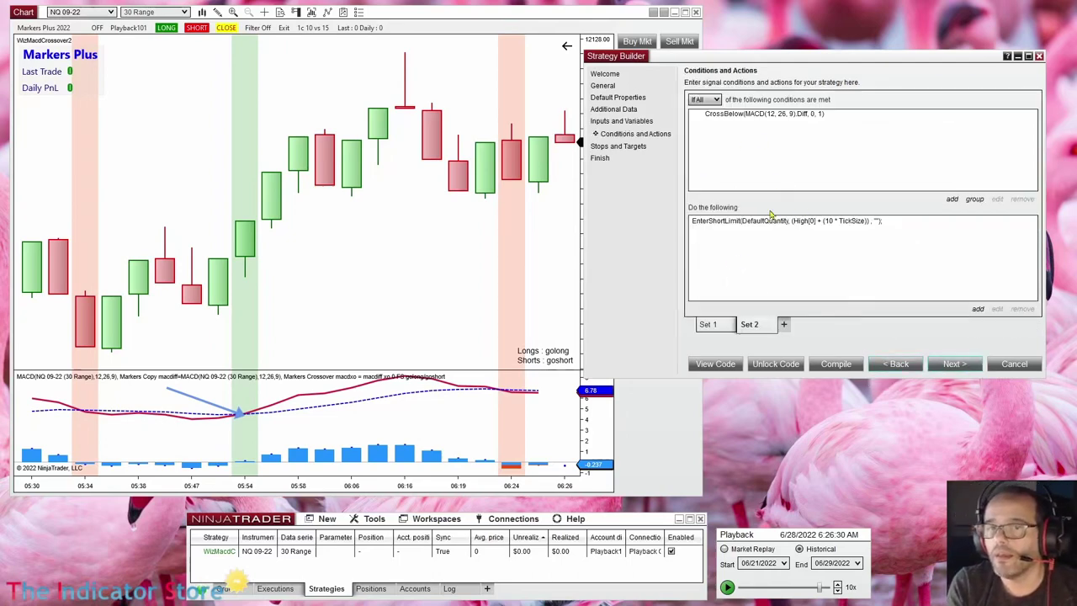
left_click(715, 326)
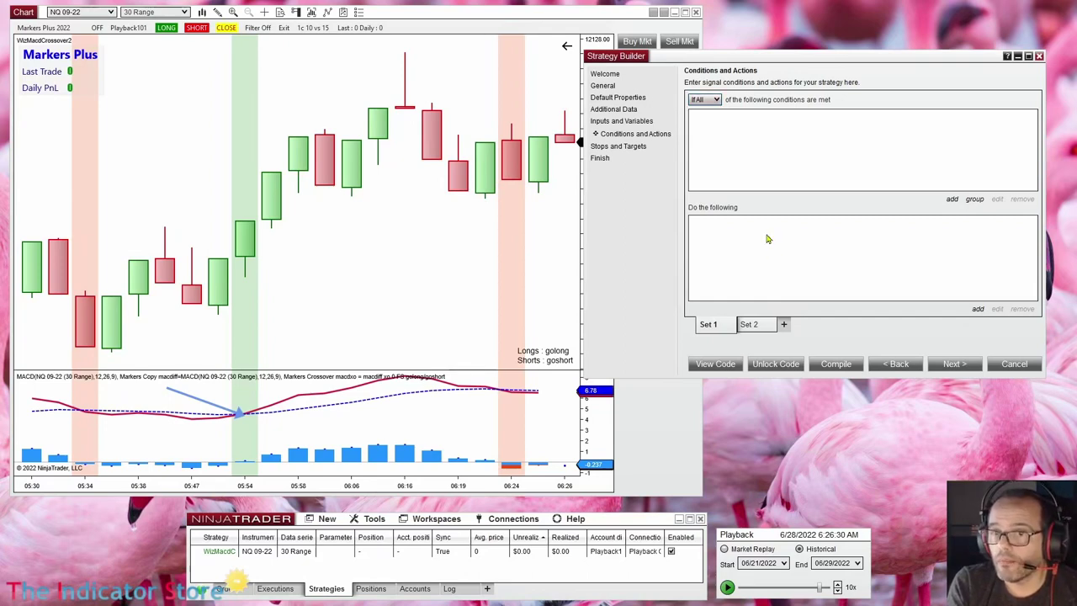
left_click(978, 310)
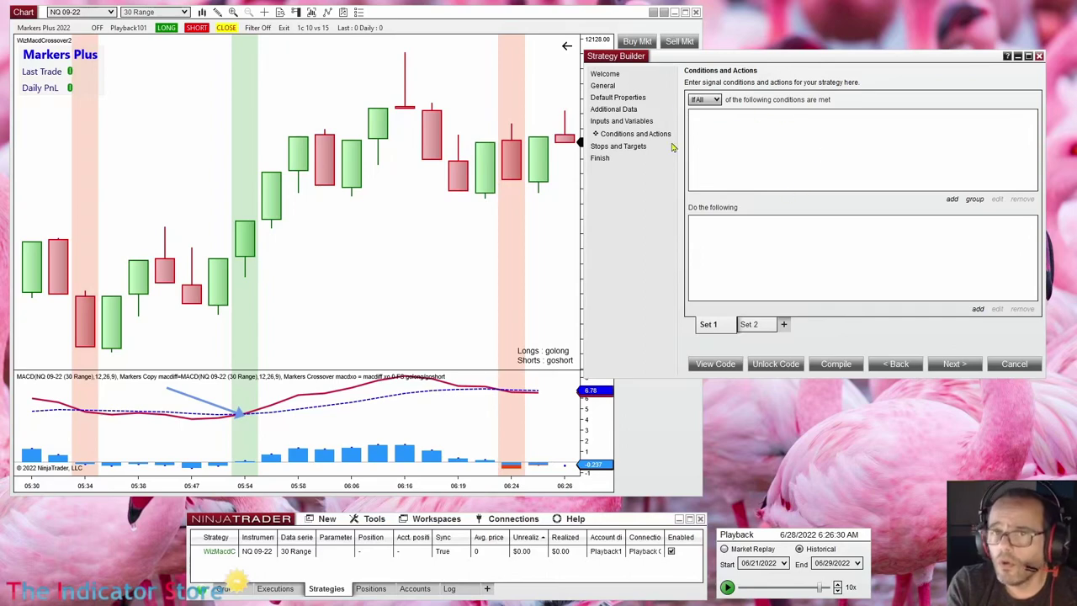
left_click(977, 309)
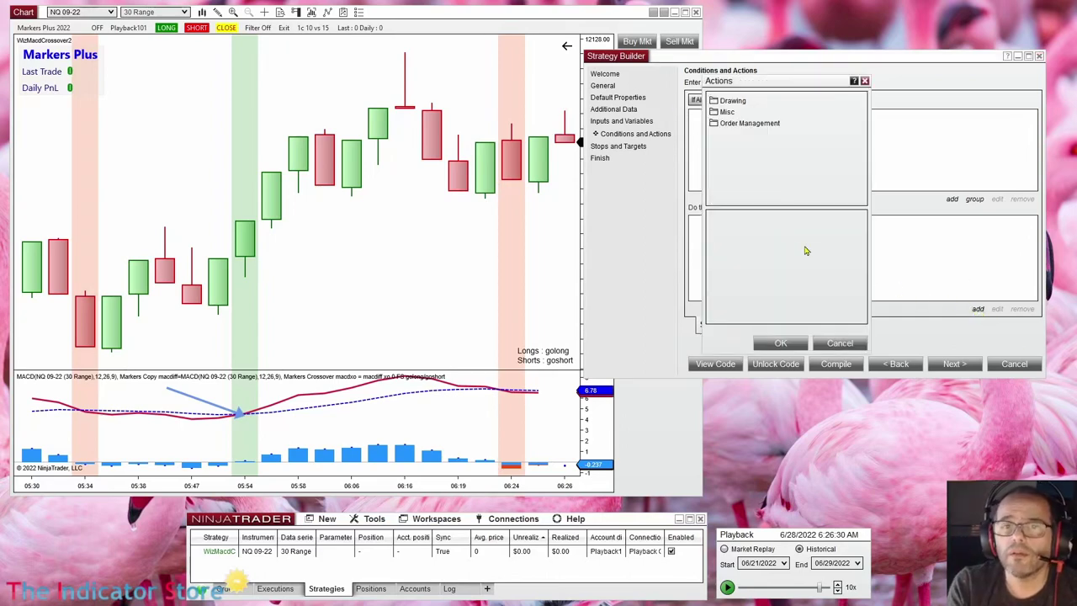
left_click(727, 113)
left_click(741, 191)
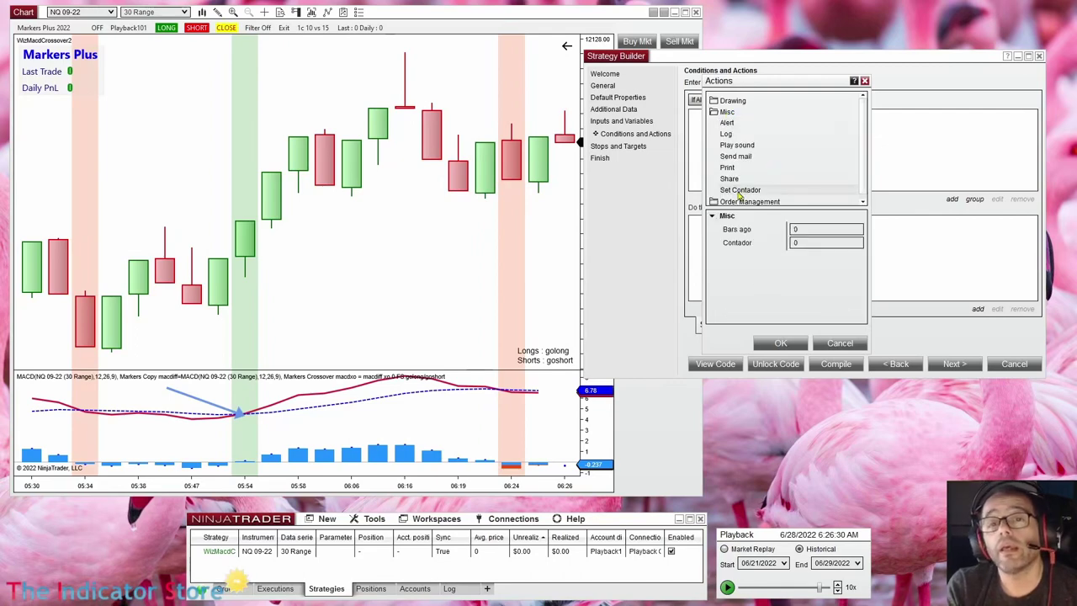
left_click(809, 230)
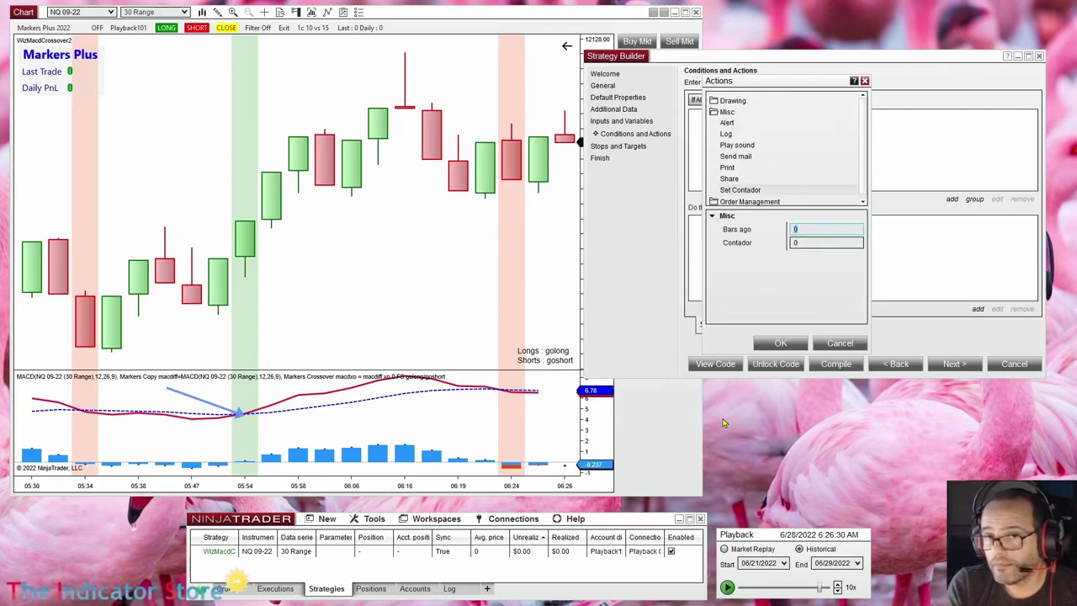
left_click(804, 244)
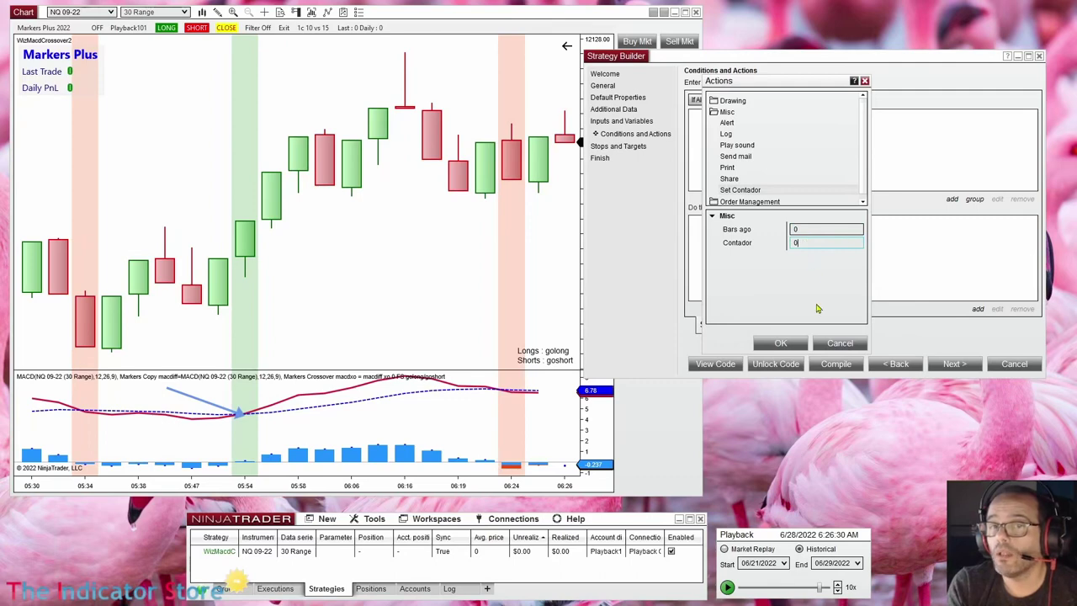
- Set the action's Contador value to the Contador custom series 1 bar ago minus 1, and add the action to Set 1
left_click(854, 243)
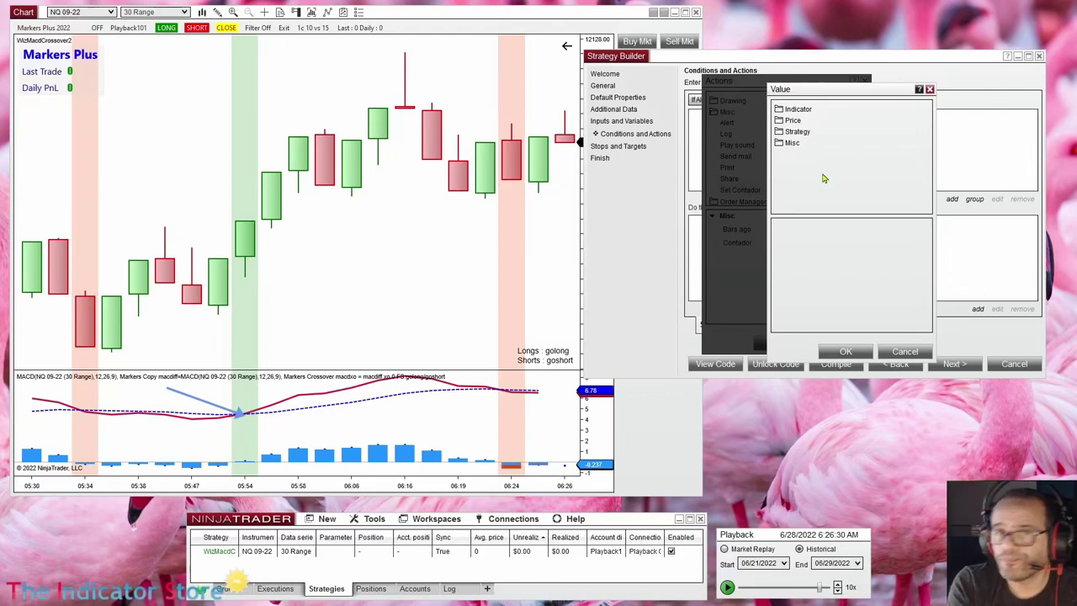
left_click(791, 143)
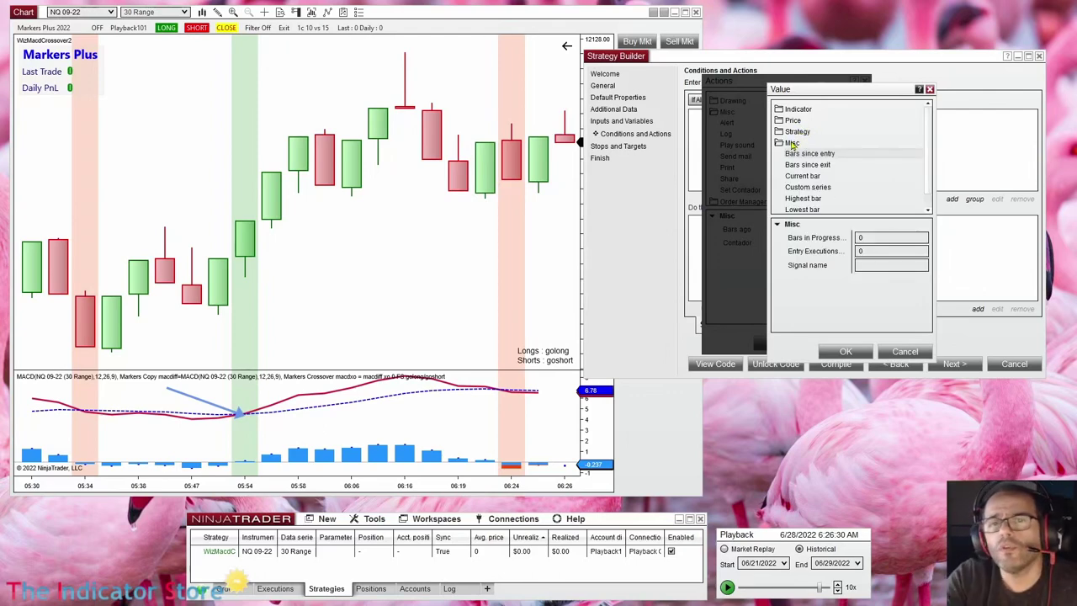
left_click(810, 188)
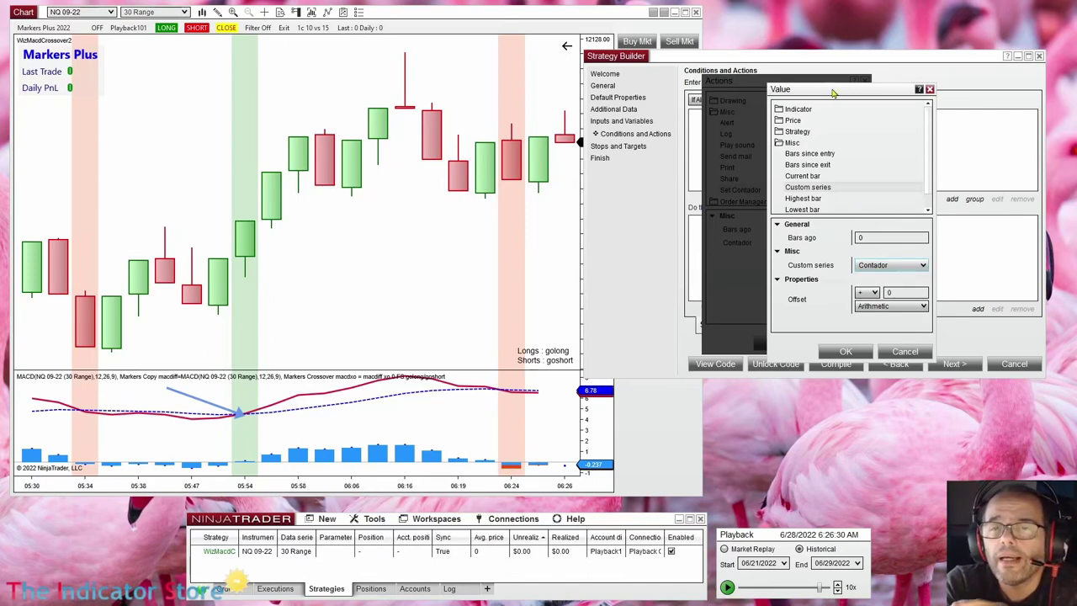
left_click_drag(807, 88, 868, 87)
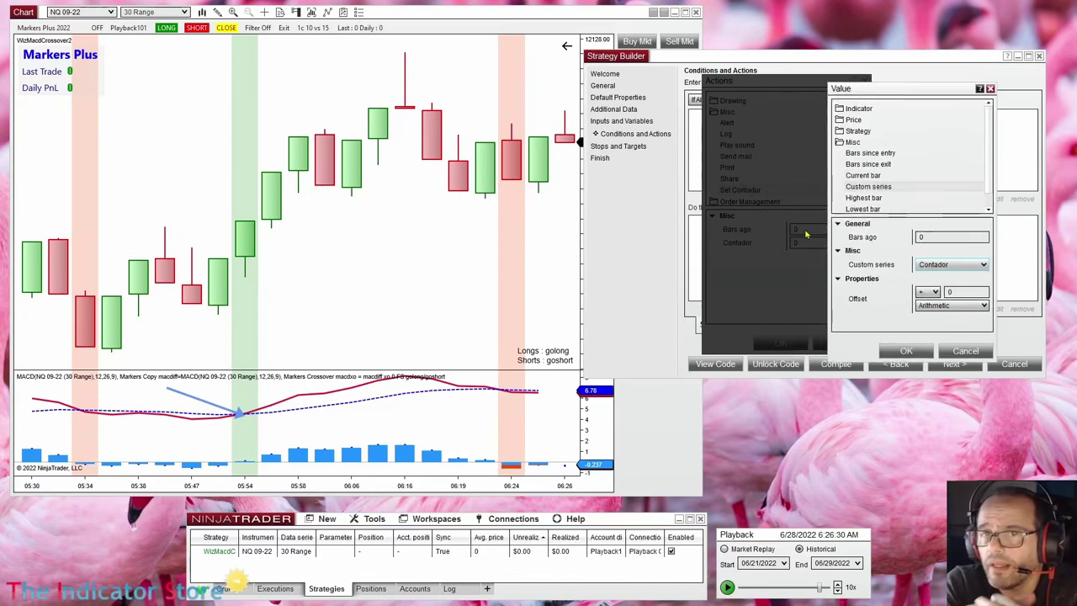
left_click(933, 238)
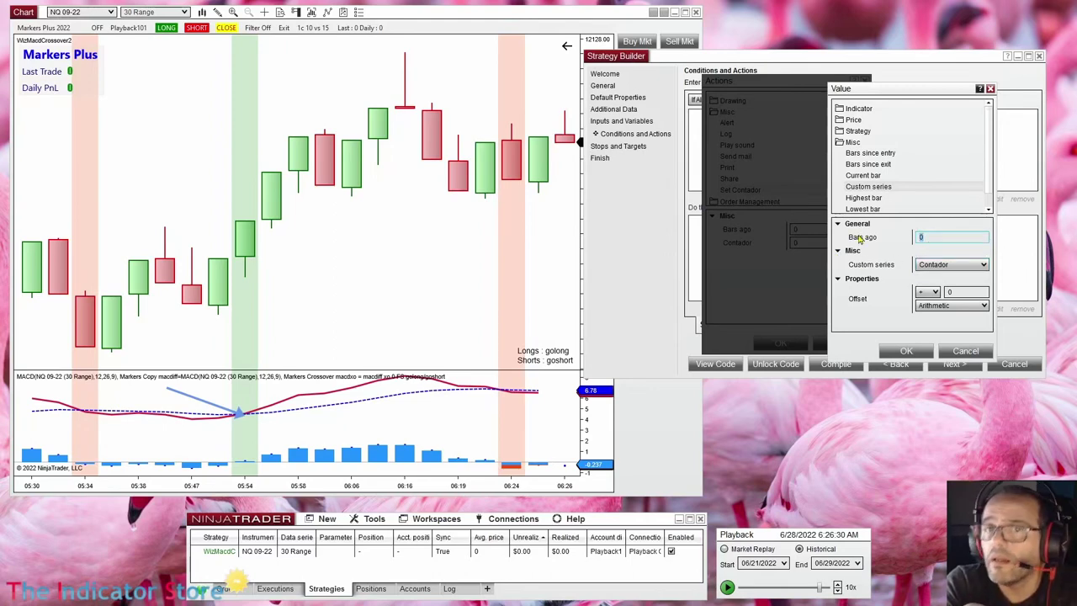
type("1")
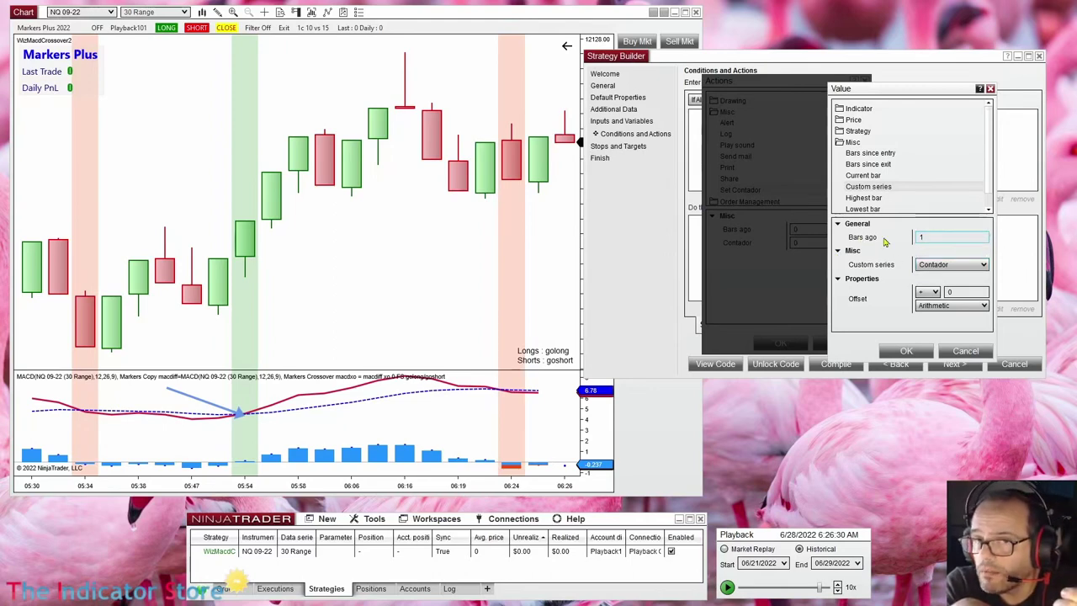
left_click(934, 292)
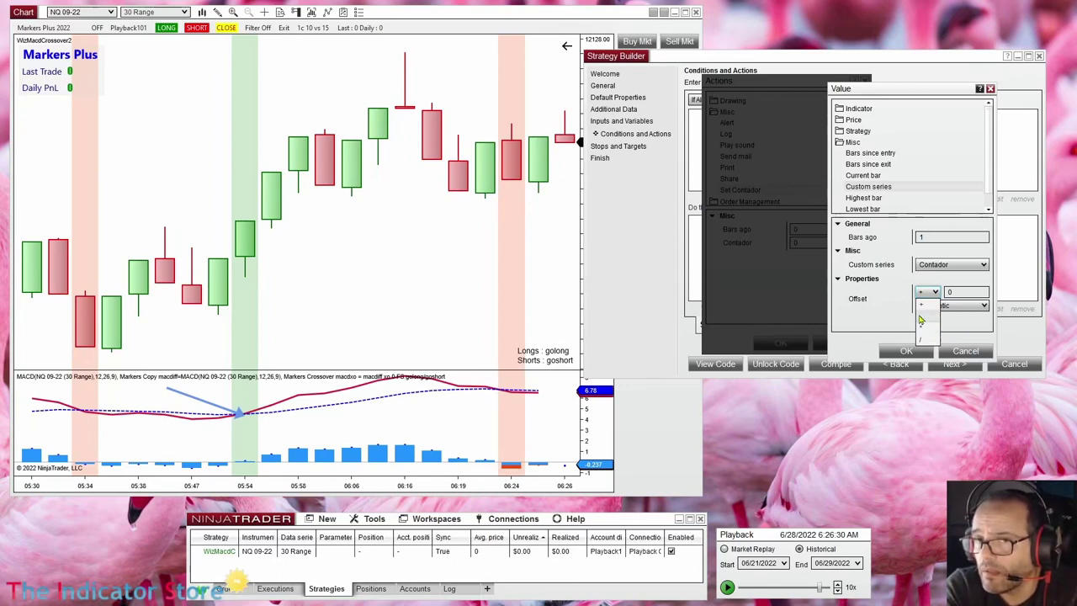
left_click(920, 318)
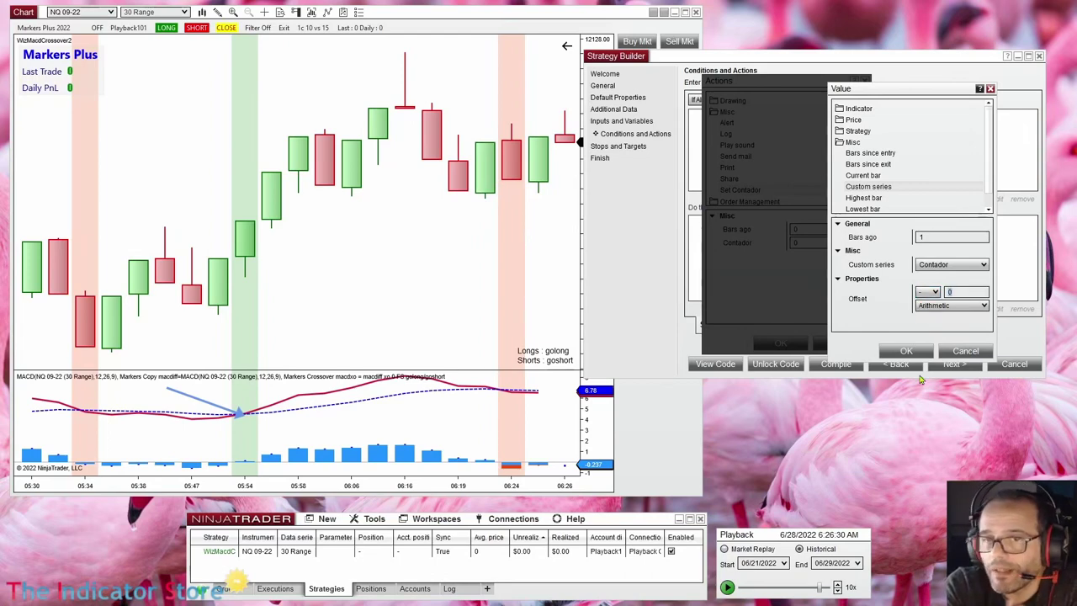
left_click(916, 354)
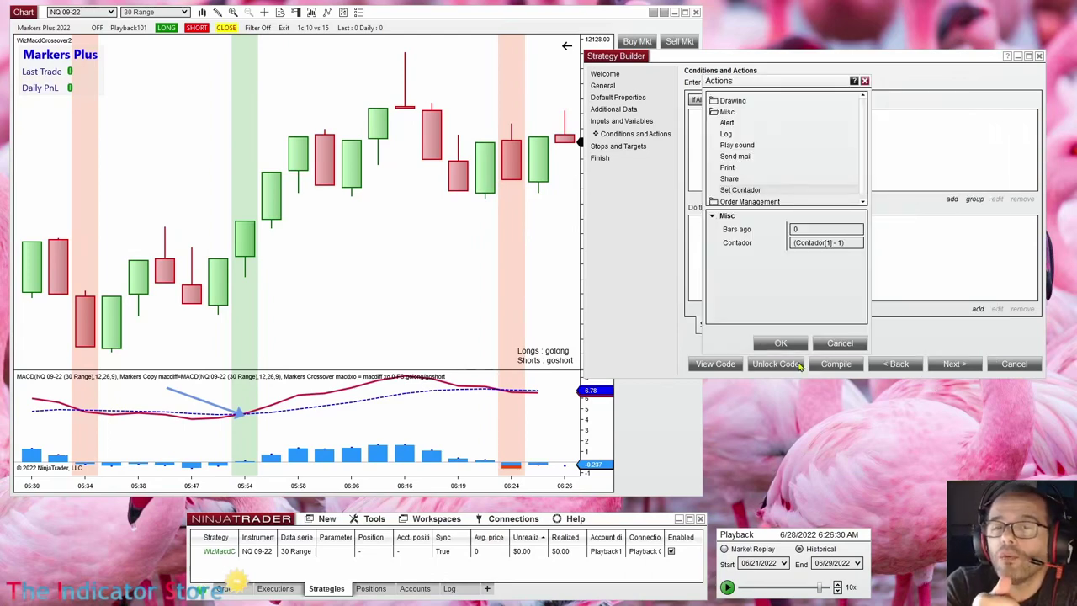
left_click(781, 342)
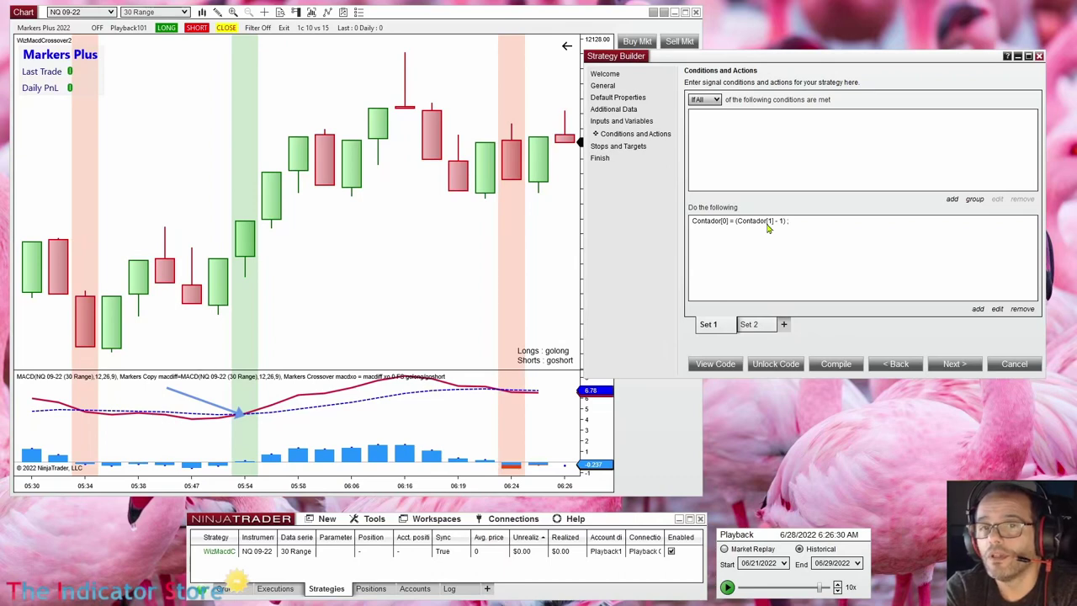
- Add an empty third set to the strategy's conditions and actions
left_click(715, 226)
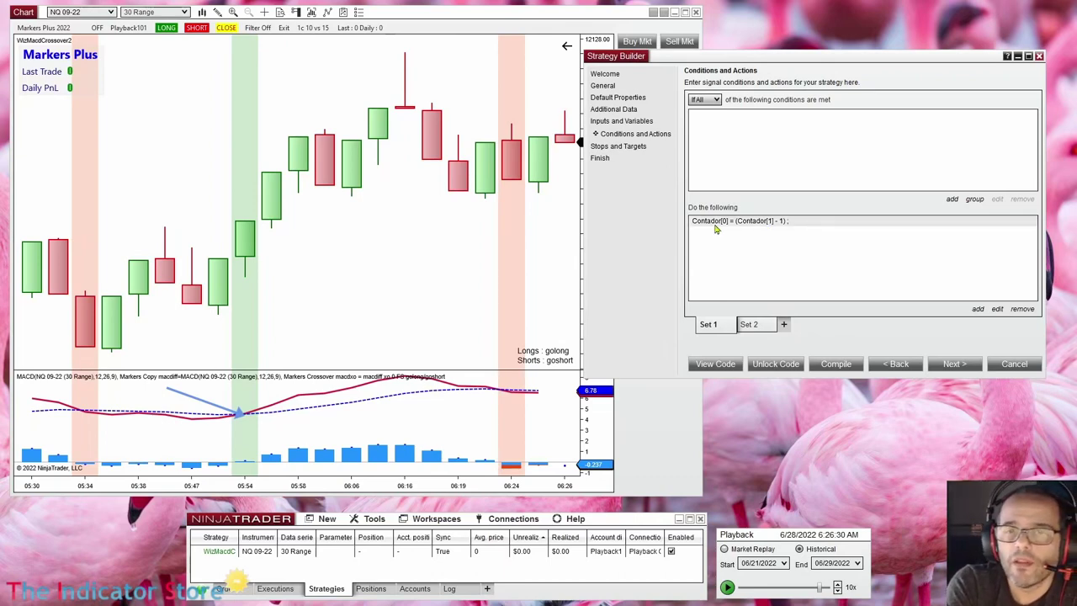
left_click(749, 325)
left_click(723, 115)
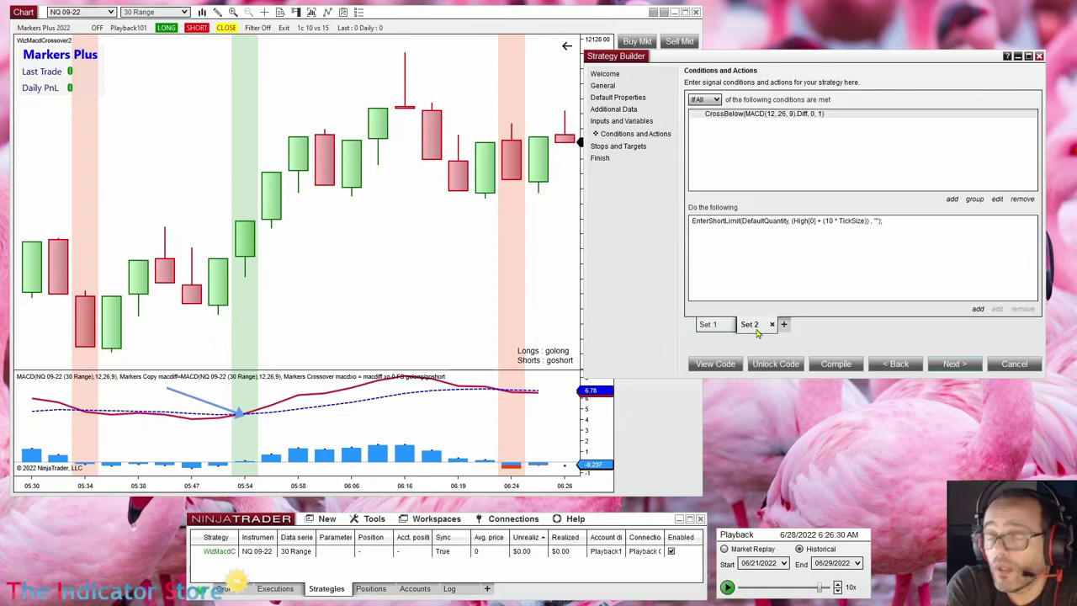
left_click(734, 222)
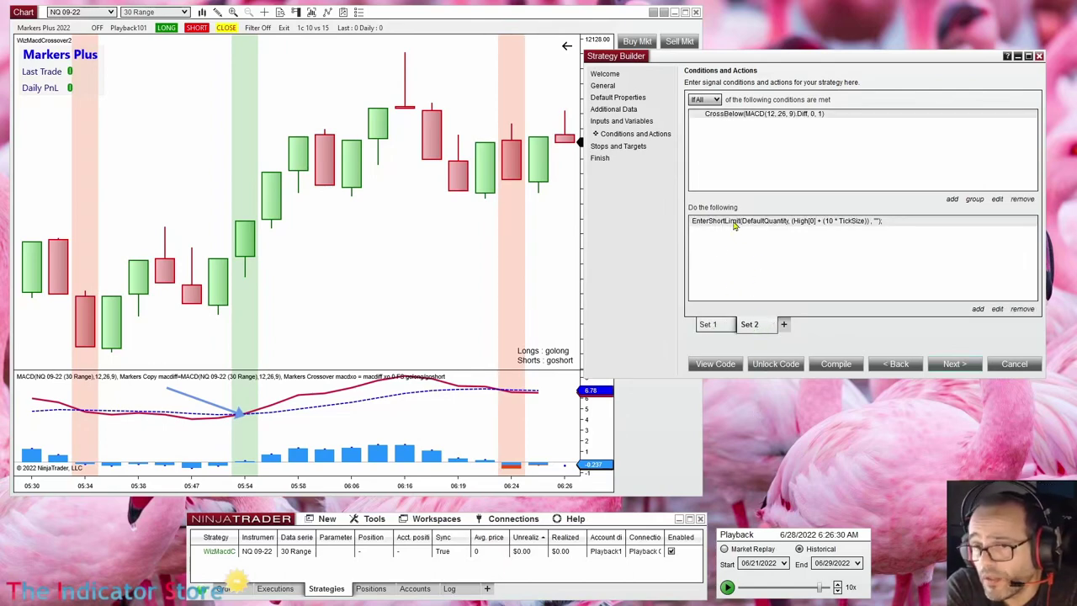
left_click(783, 325)
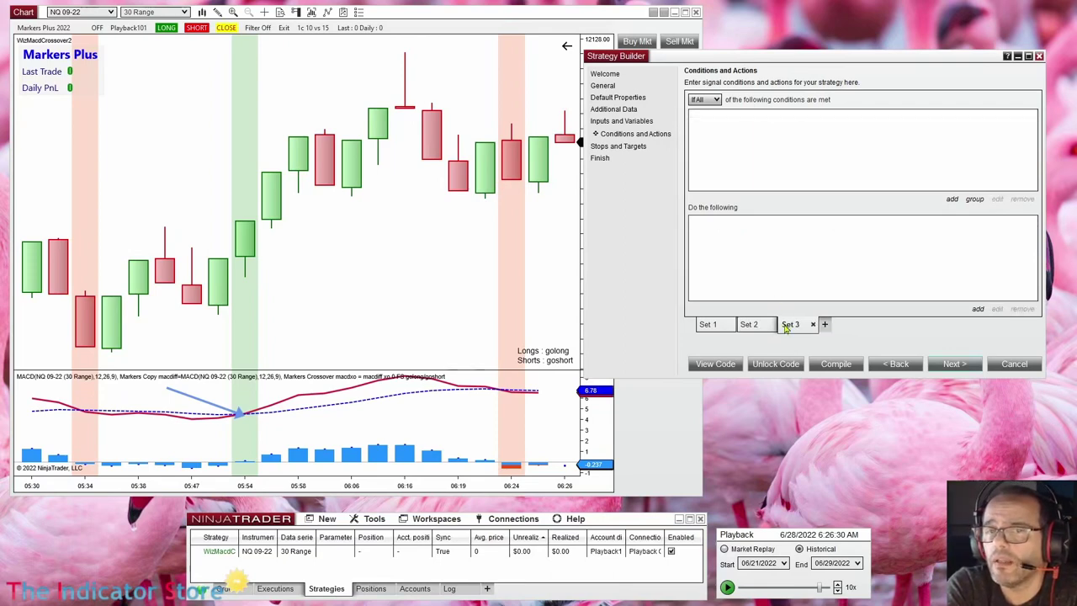
- Try to copy the EnterShortLimit action from Set 2 into Set 3
left_click(748, 324)
left_click(733, 222)
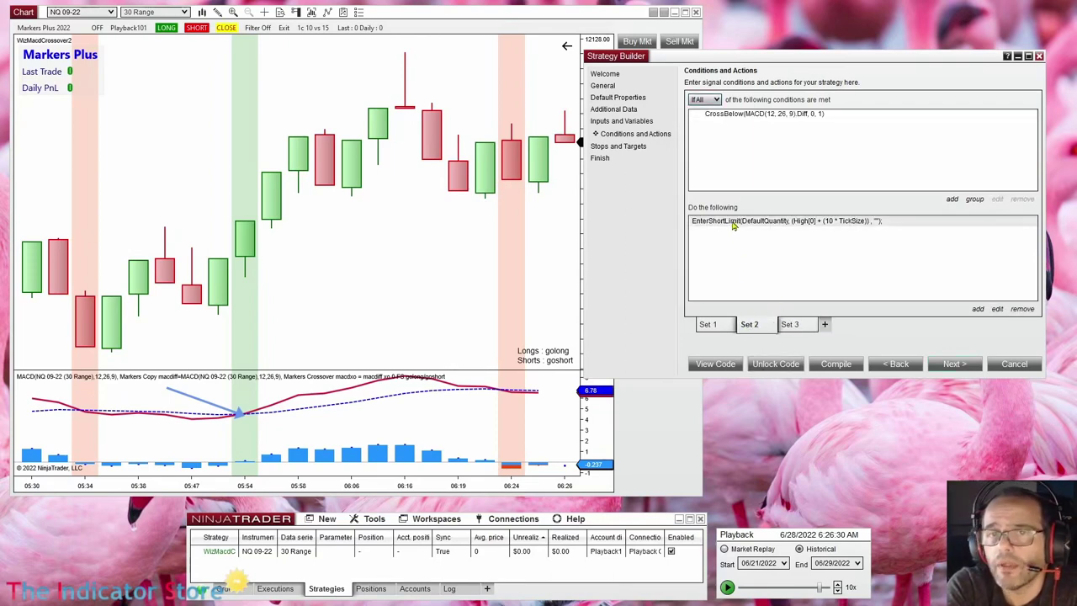
right_click(732, 224)
left_click(698, 235)
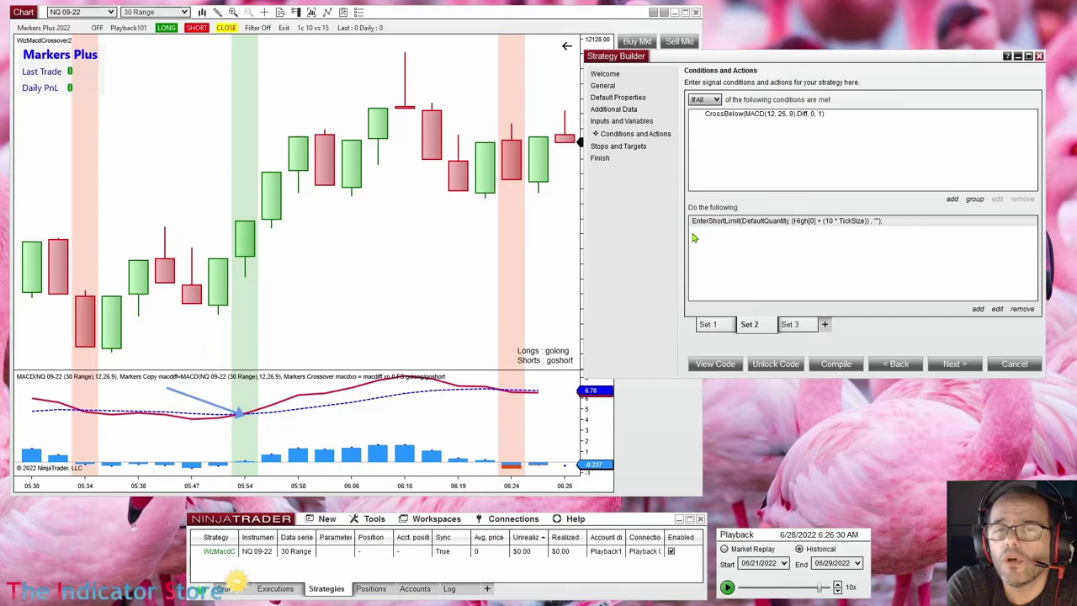
left_click(798, 328)
right_click(768, 254)
left_click(722, 276)
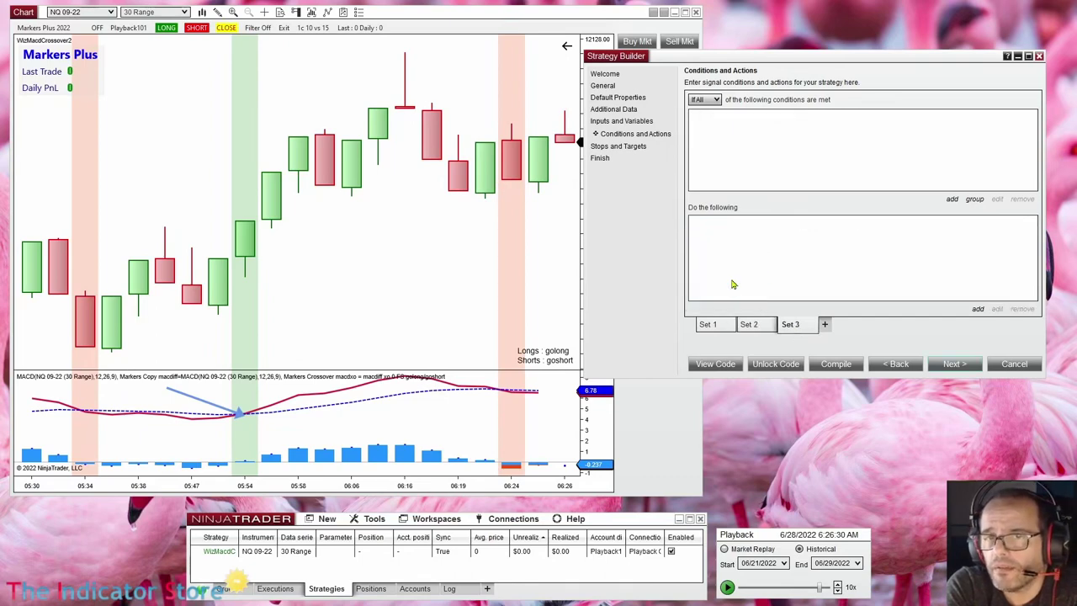
- Remove the EnterShortLimit action from Set 2, keeping its MACD CrossBelow condition
left_click(749, 326)
left_click(744, 225)
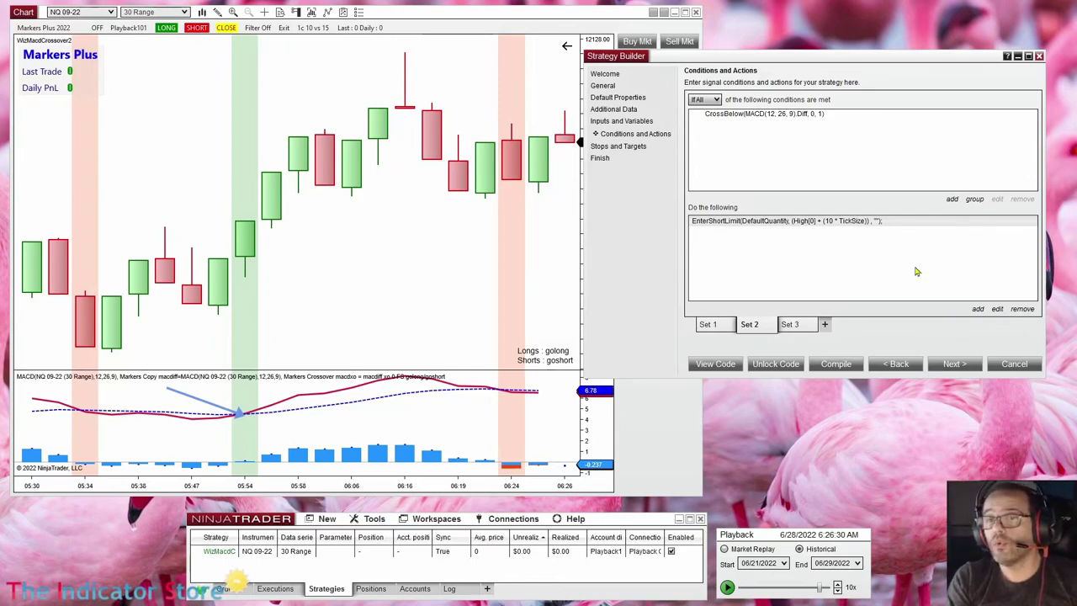
left_click(1022, 309)
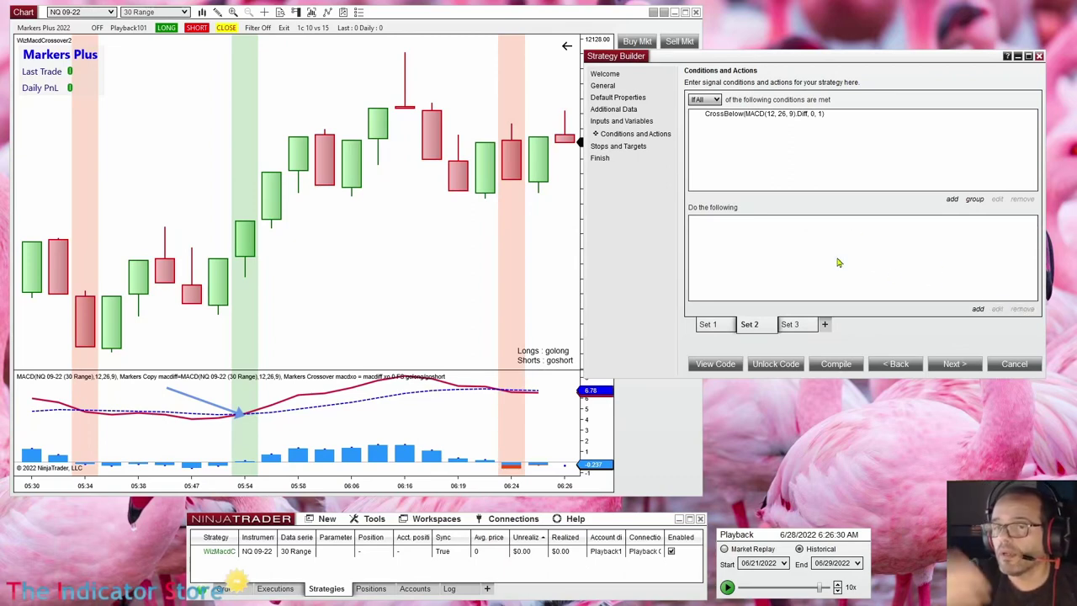
- Add a Set Contador action to Set 2 with value 4 at 0 bars ago, and compare it with Set 1
left_click(978, 310)
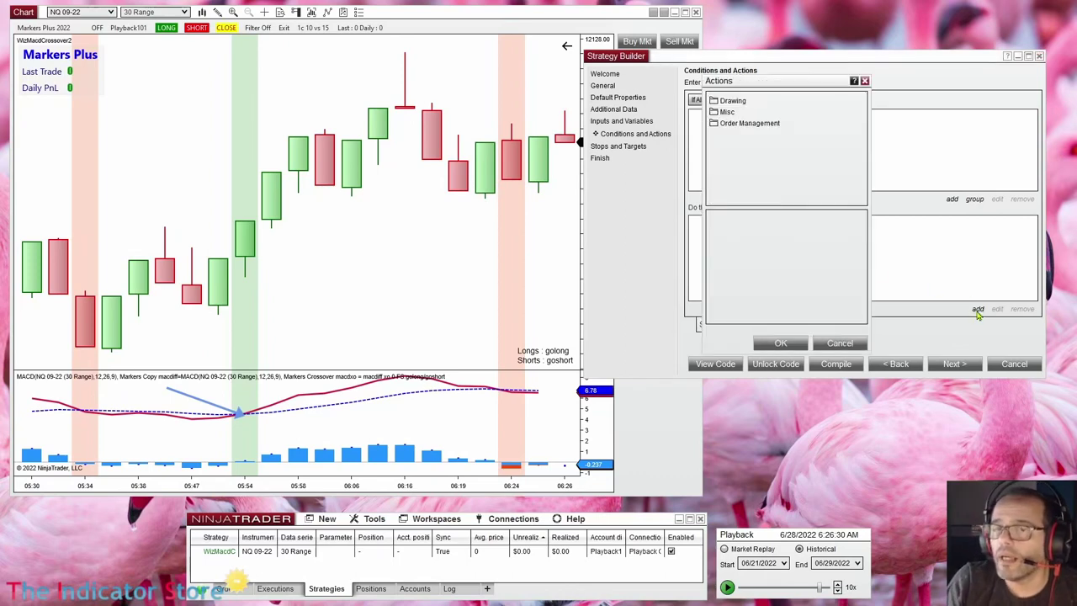
double_click(727, 115)
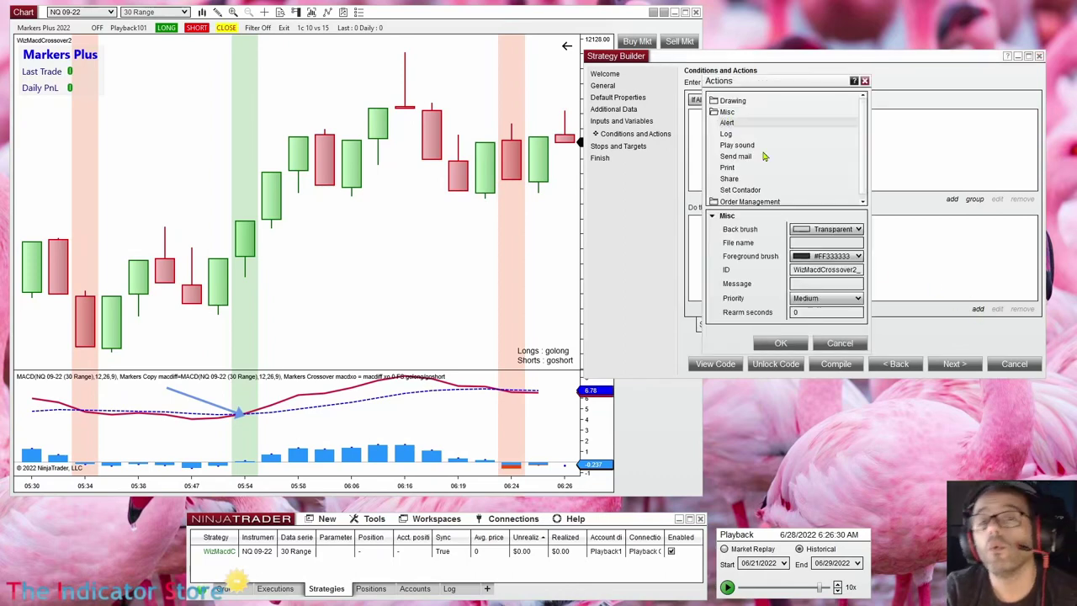
left_click(736, 192)
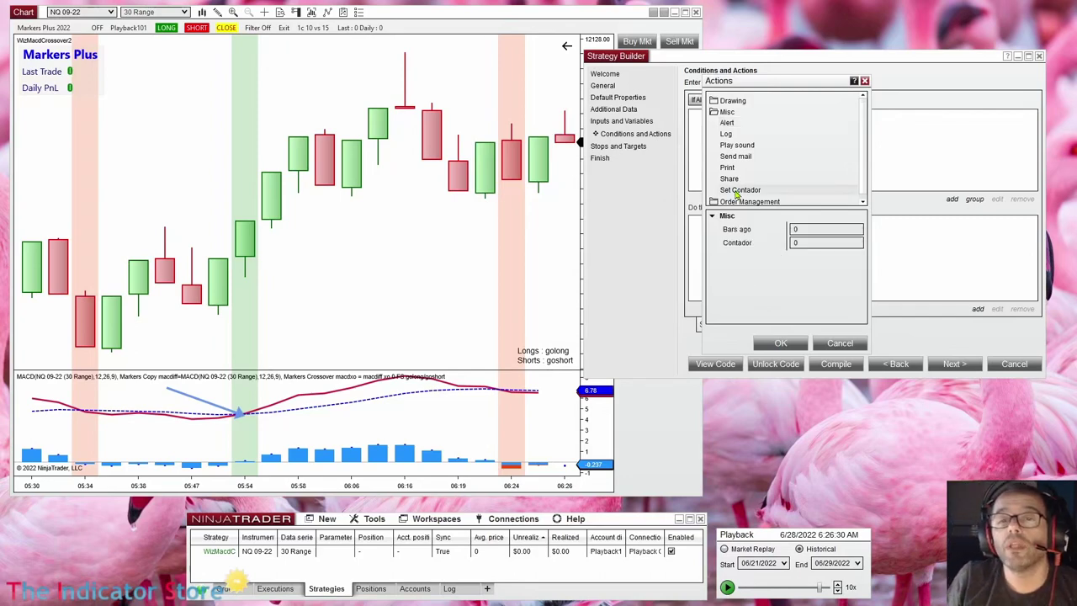
left_click(792, 244)
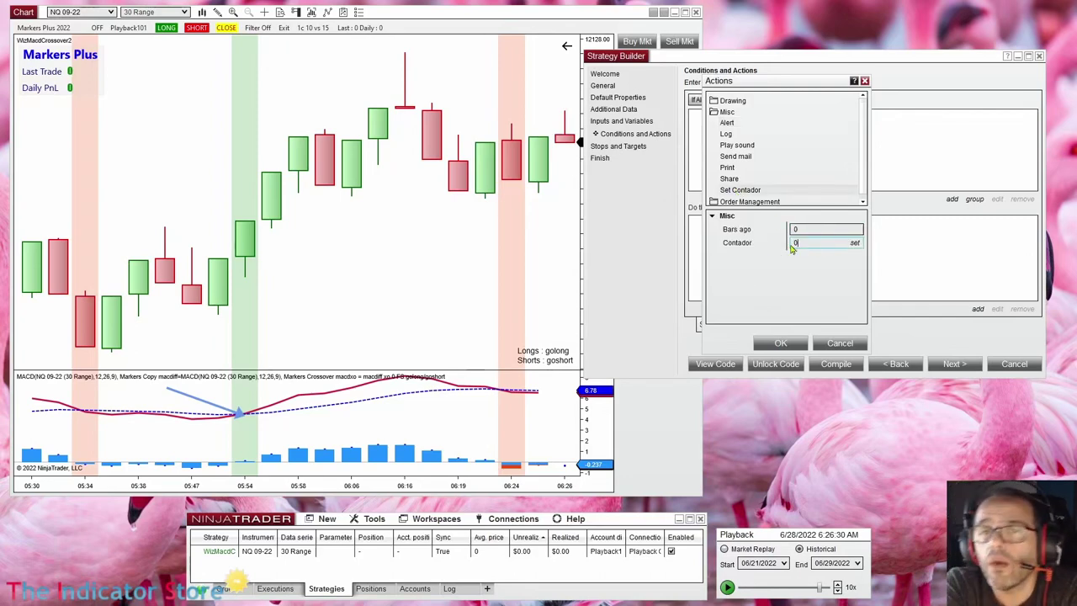
left_click(737, 244)
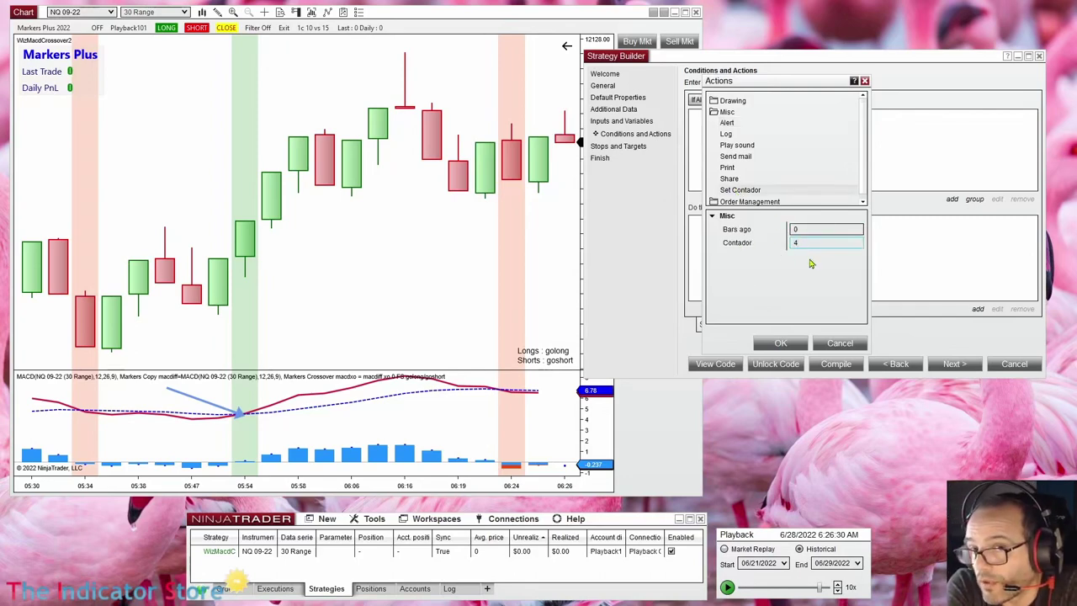
left_click(780, 343)
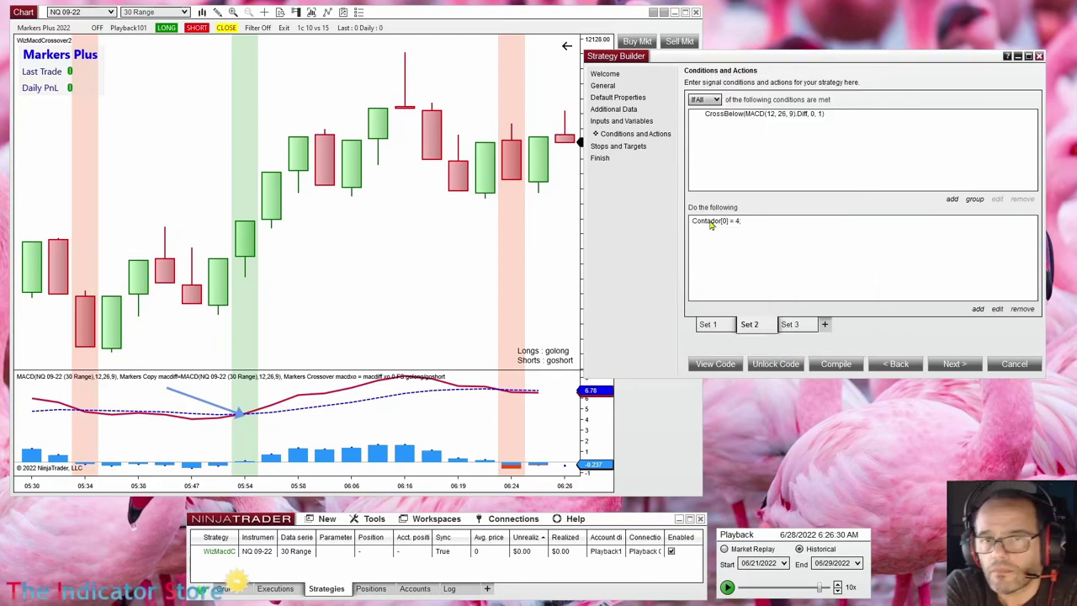
left_click(709, 328)
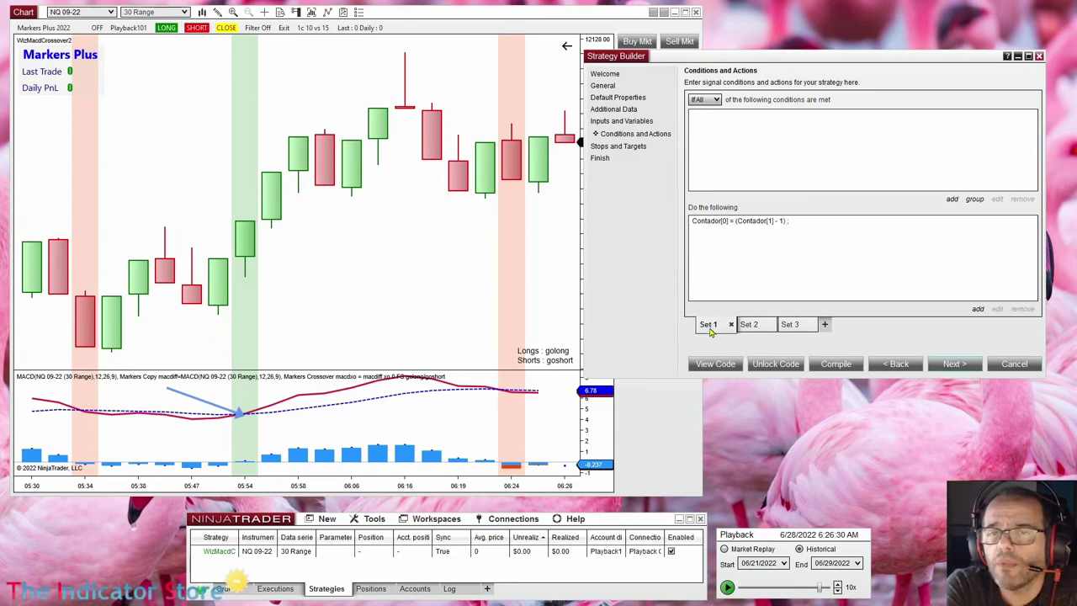
left_click(750, 325)
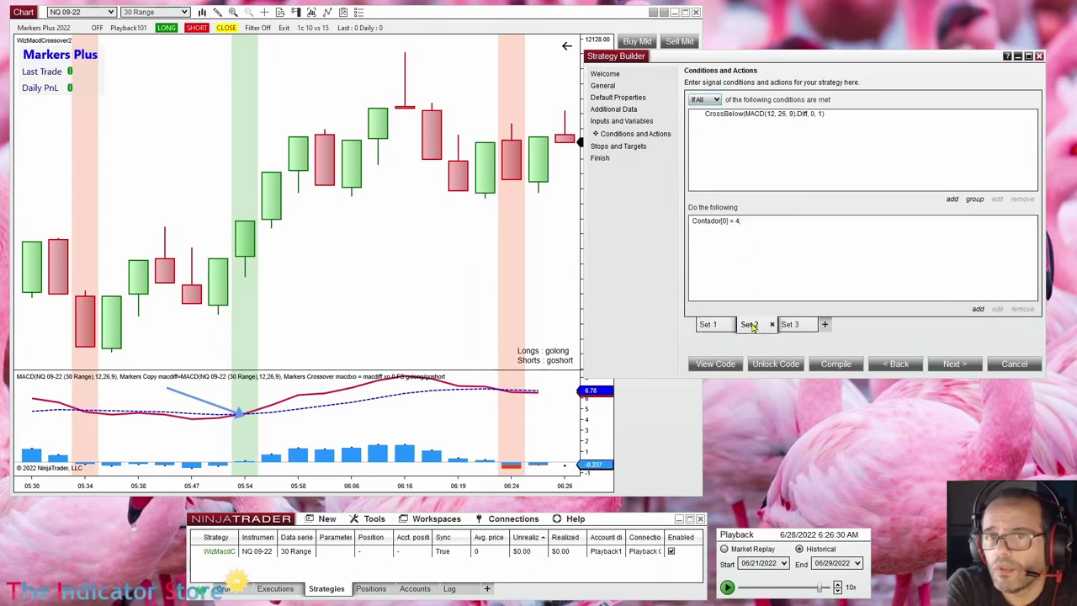
- Start a new Set 3 condition on the Contador custom series at 0 bars ago, using the Greater comparison
left_click(760, 116)
left_click(730, 221)
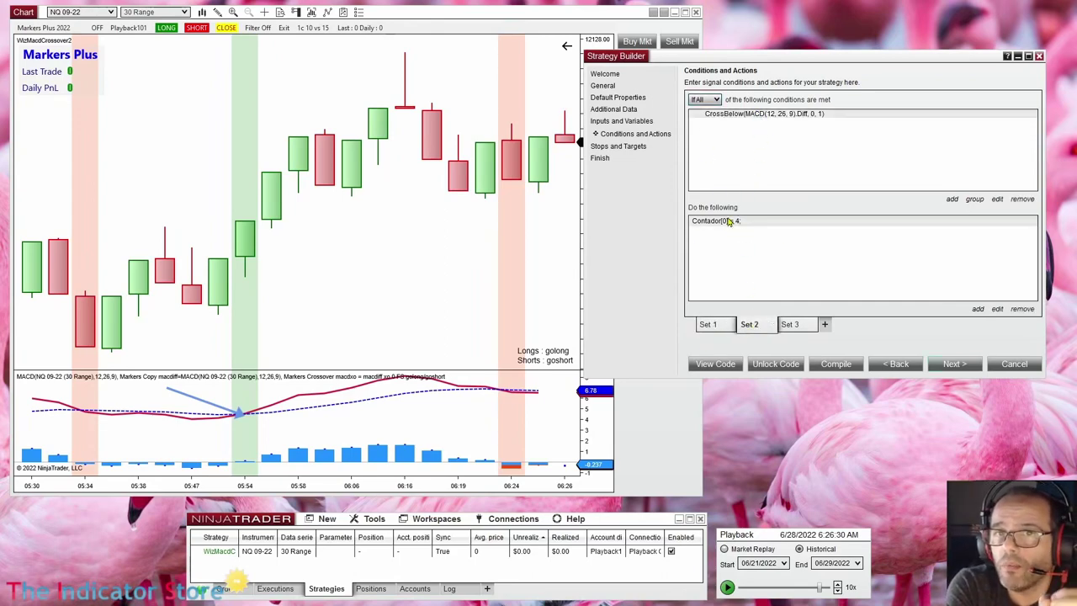
left_click(790, 327)
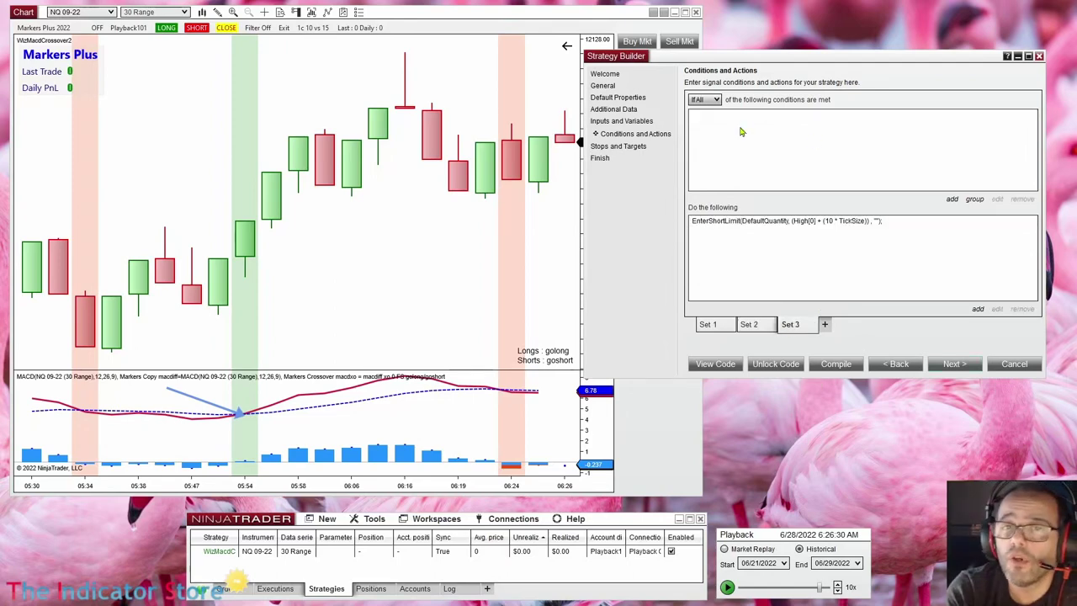
left_click(743, 223)
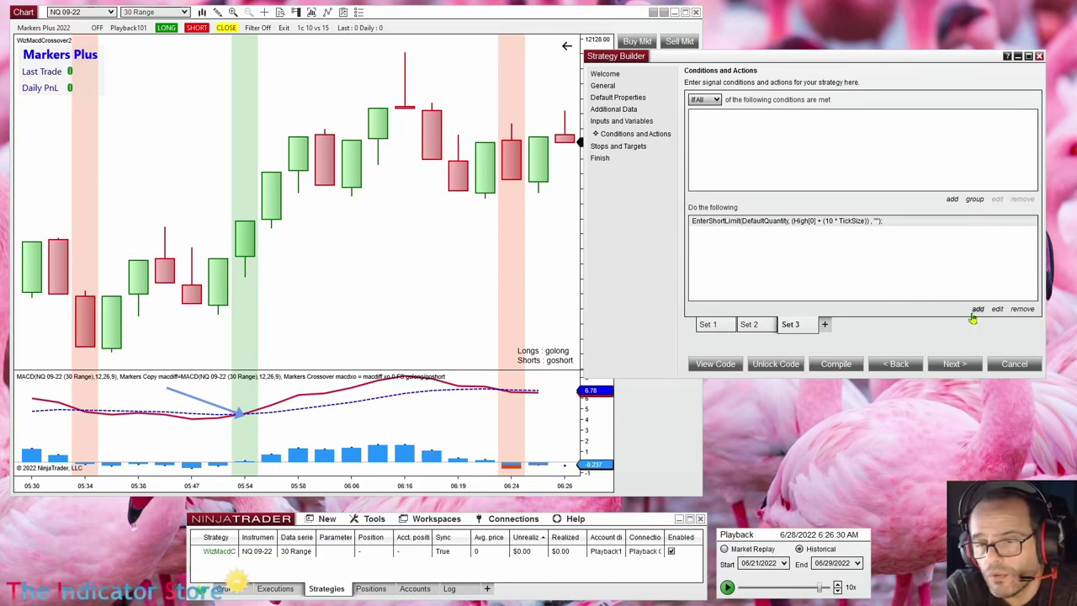
left_click(955, 201)
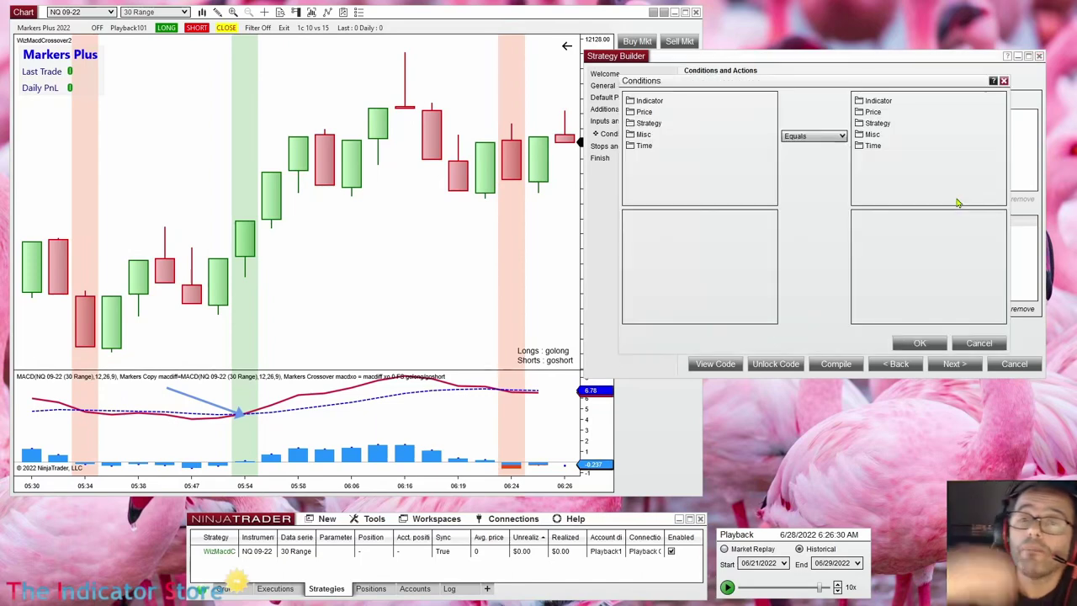
left_click(641, 134)
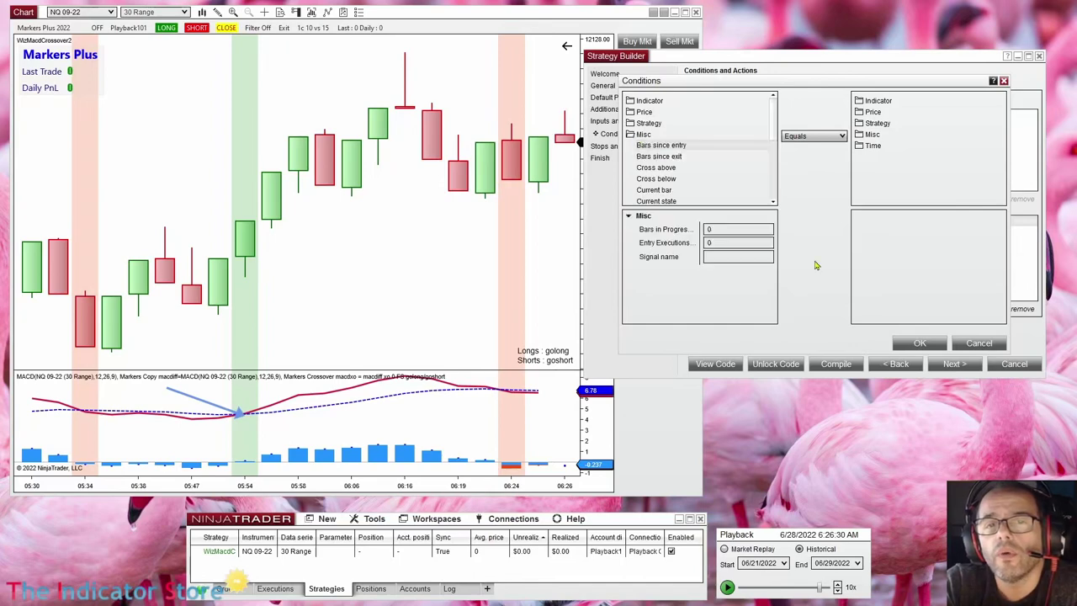
scroll(667, 192, "down", 2)
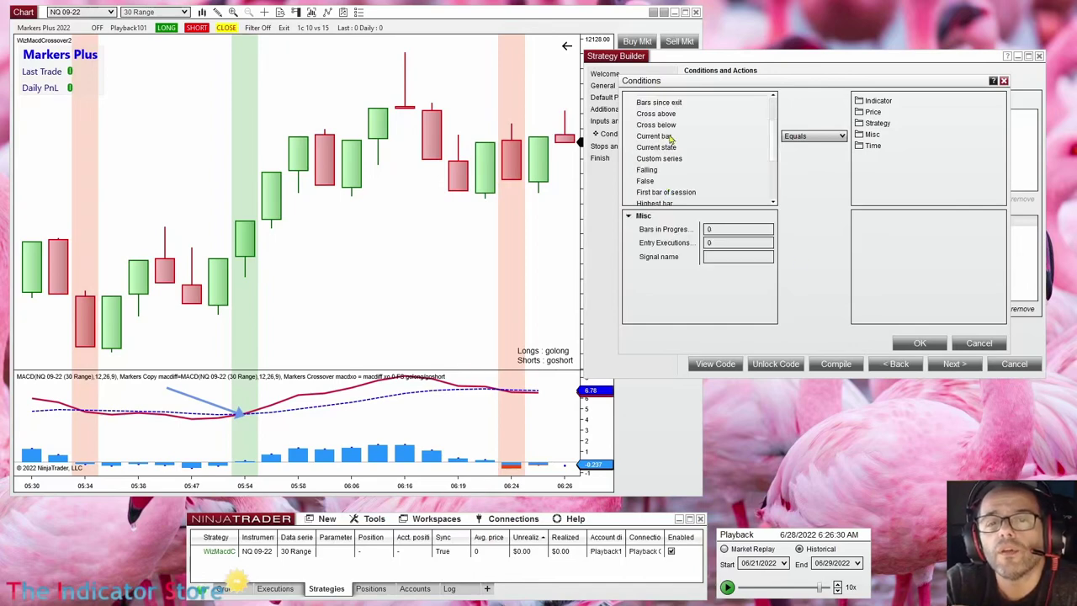
left_click(676, 159)
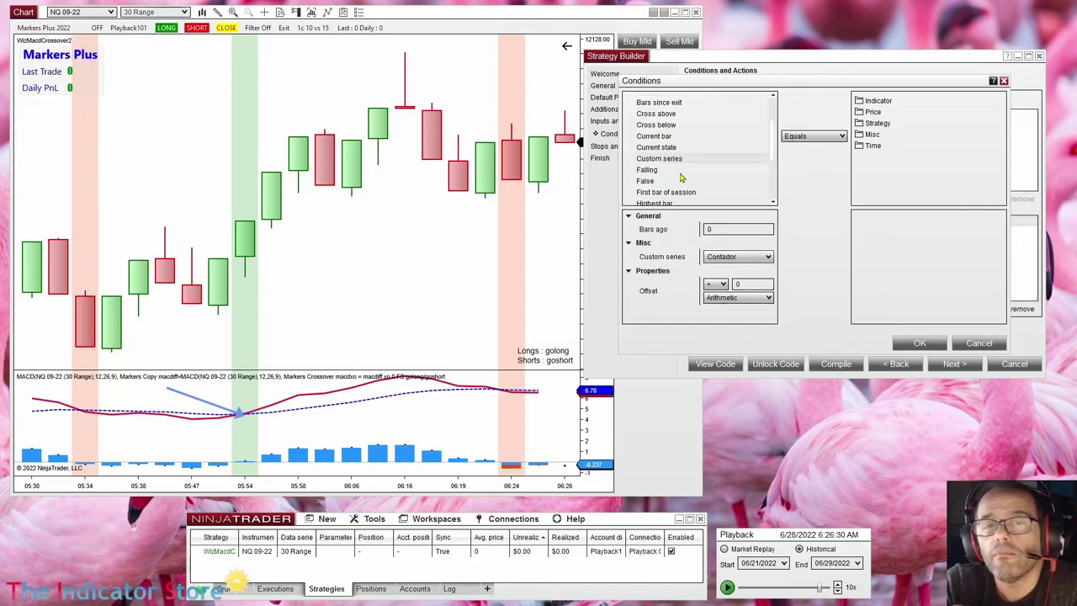
left_click(738, 257)
left_click(714, 228)
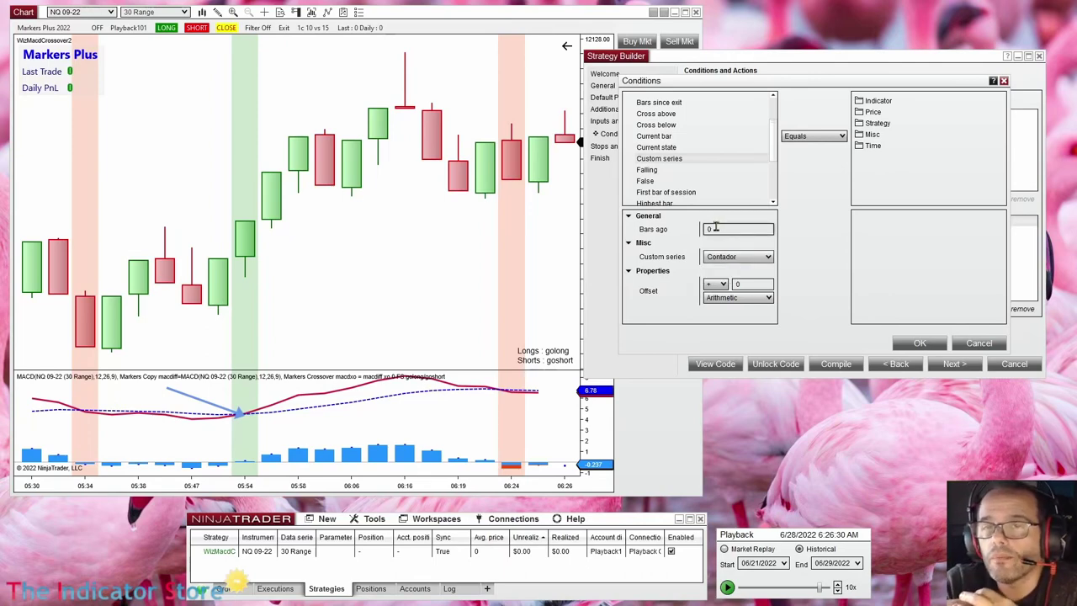
left_click(814, 135)
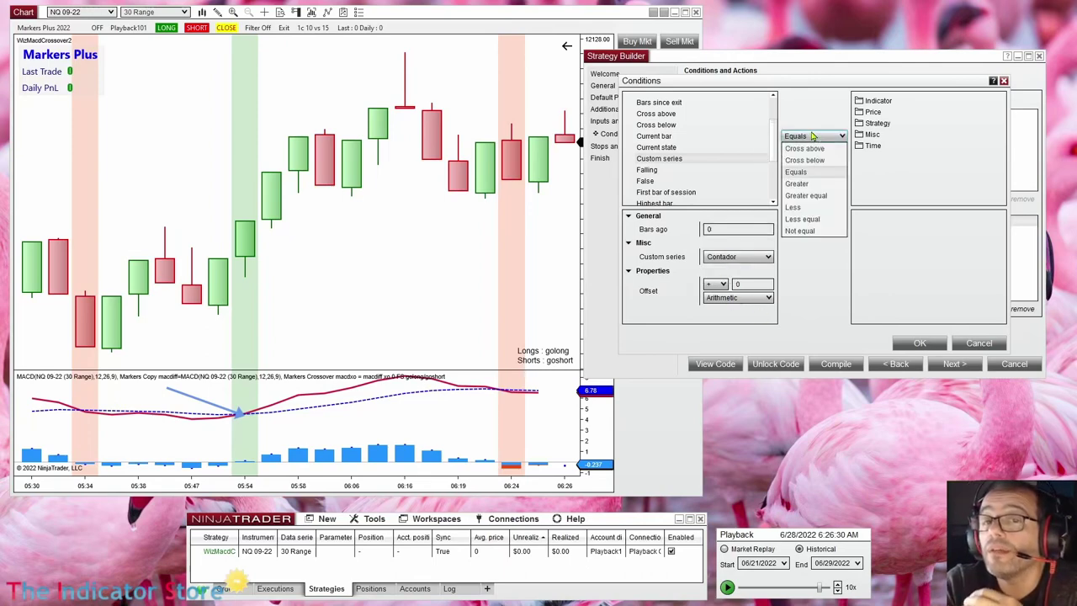
left_click(809, 184)
- Compare the Contador series against a numeric value of 0 and save the Set 3 condition
left_click(871, 135)
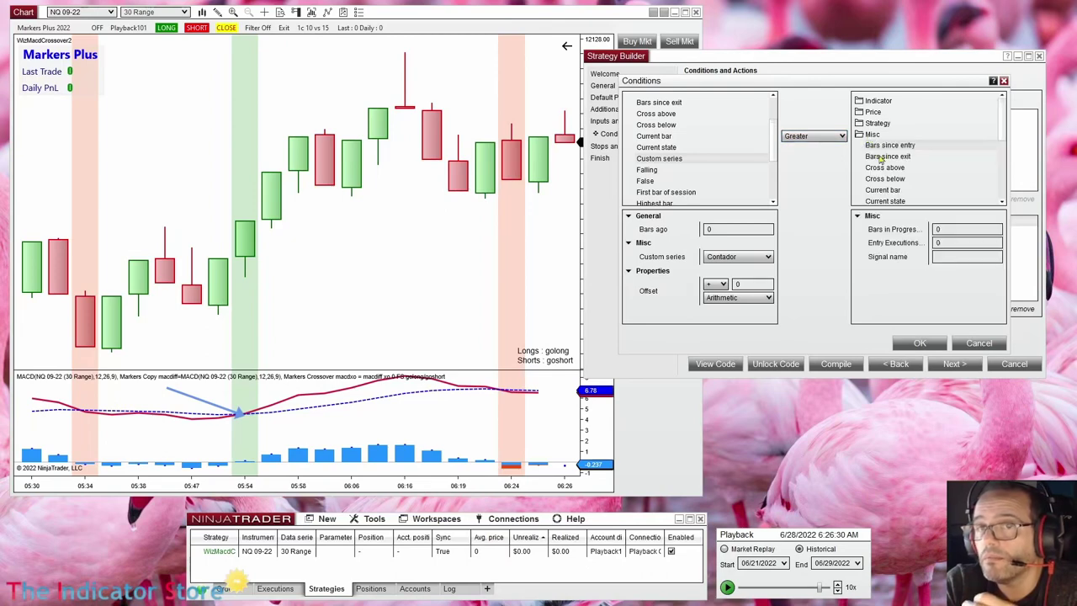
scroll(900, 194, "down", 1)
scroll(900, 193, "down", 1)
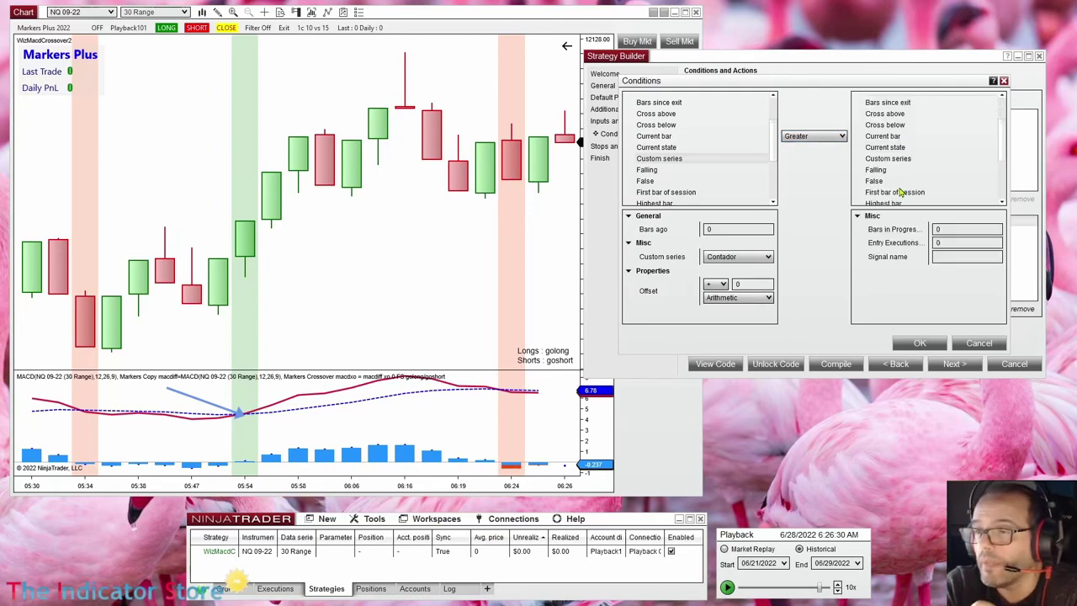
scroll(900, 152, "down", 1)
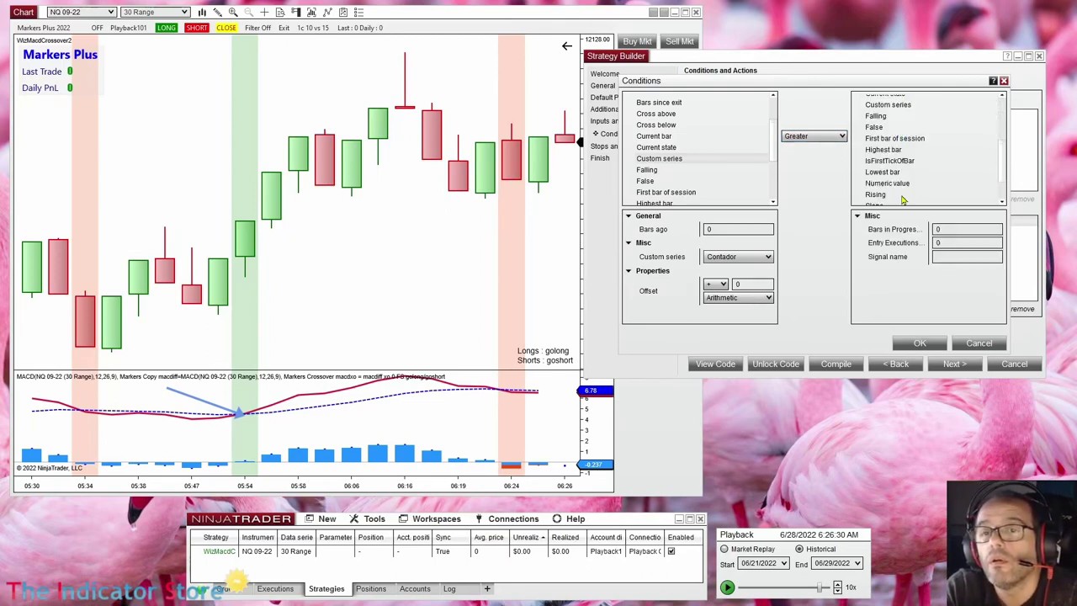
scroll(904, 200, "down", 1)
left_click(897, 183)
left_click(920, 342)
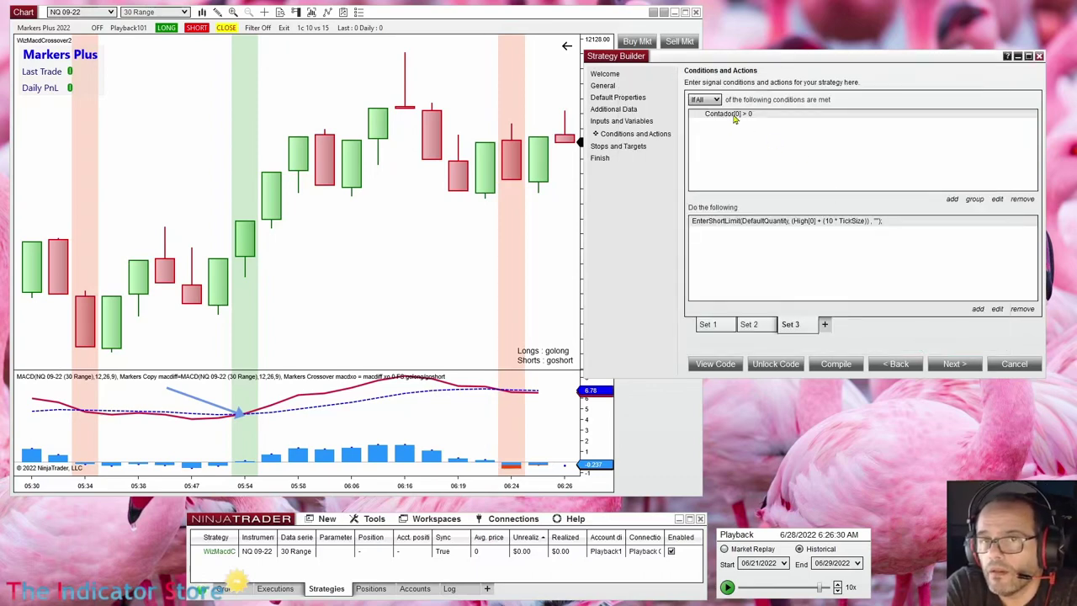
- Compare how Sets 1, 2 and 3 use the Contador series, examining Set 2's crossover condition and Set 3's short entry
left_click(751, 326)
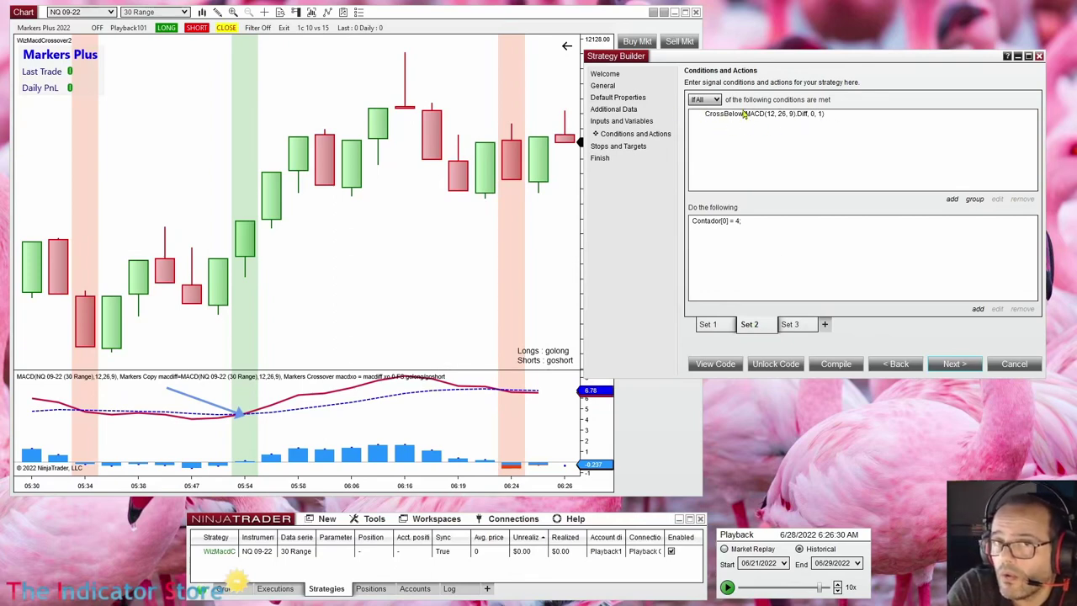
left_click(789, 325)
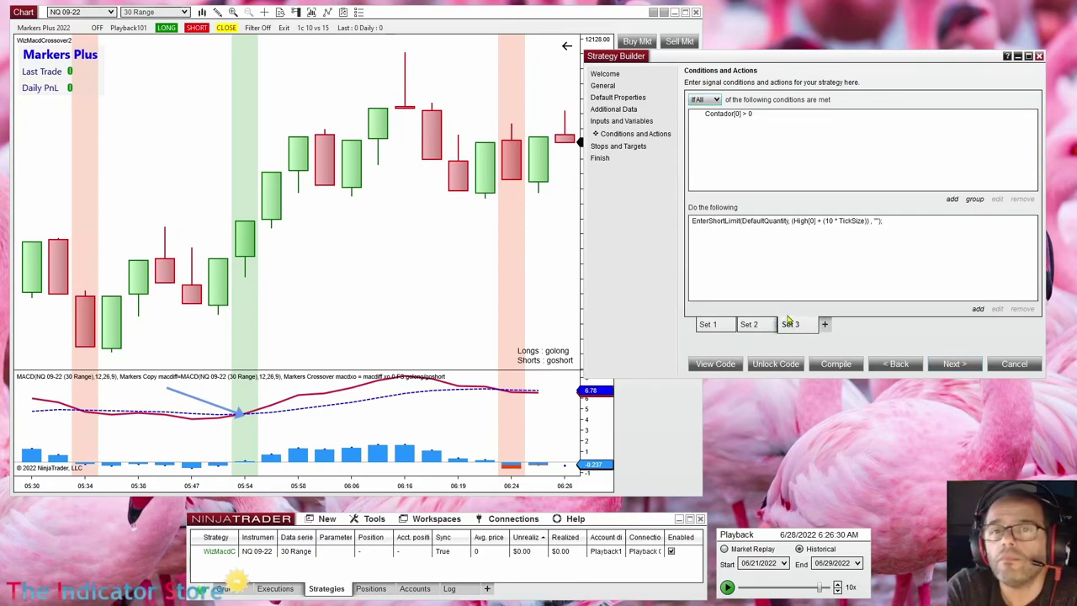
left_click(746, 325)
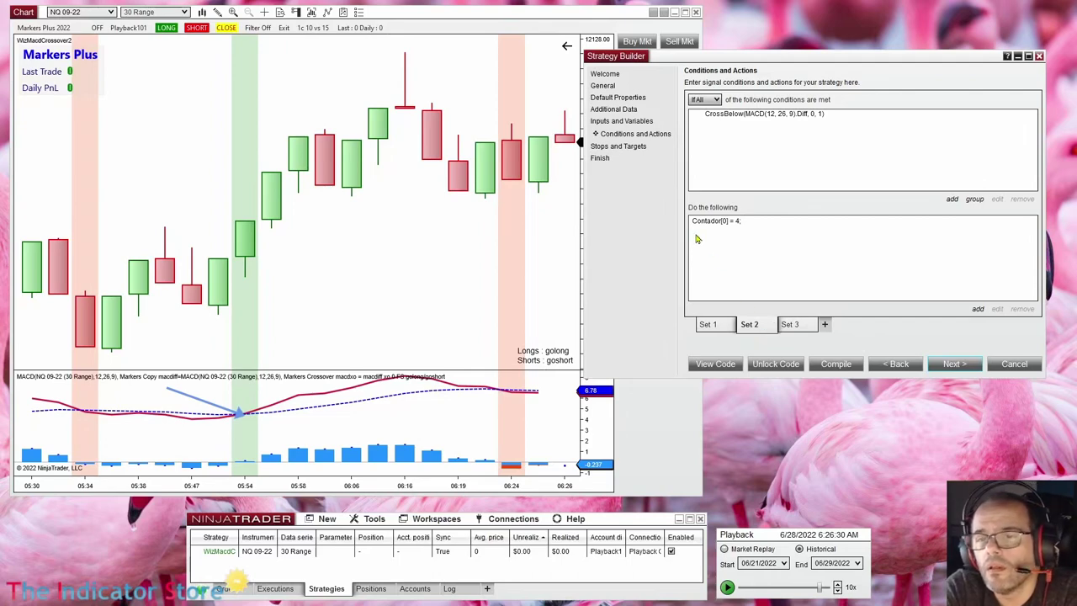
left_click(716, 326)
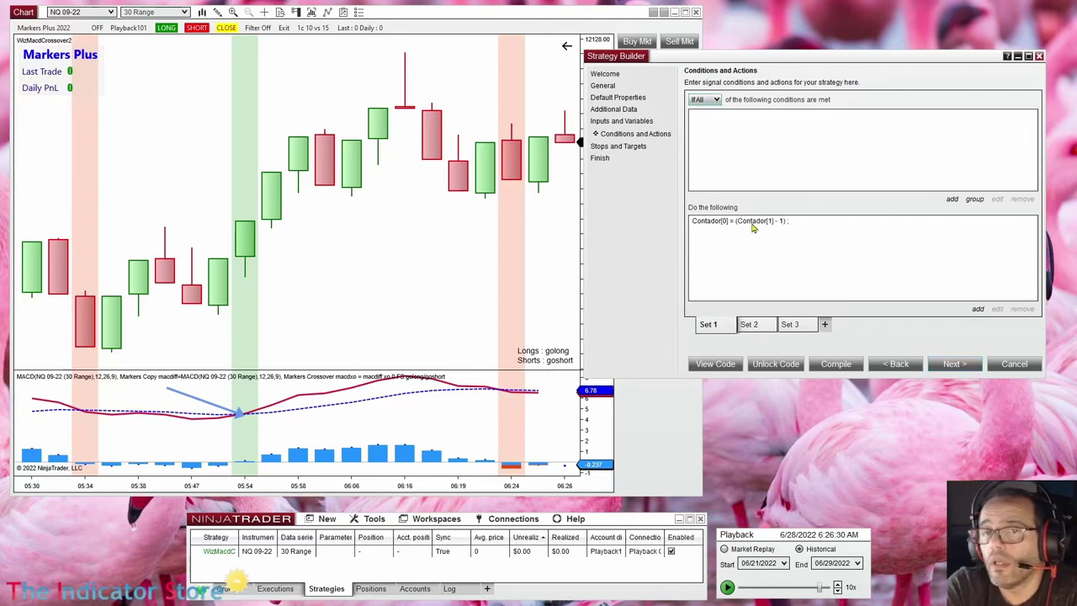
left_click(751, 328)
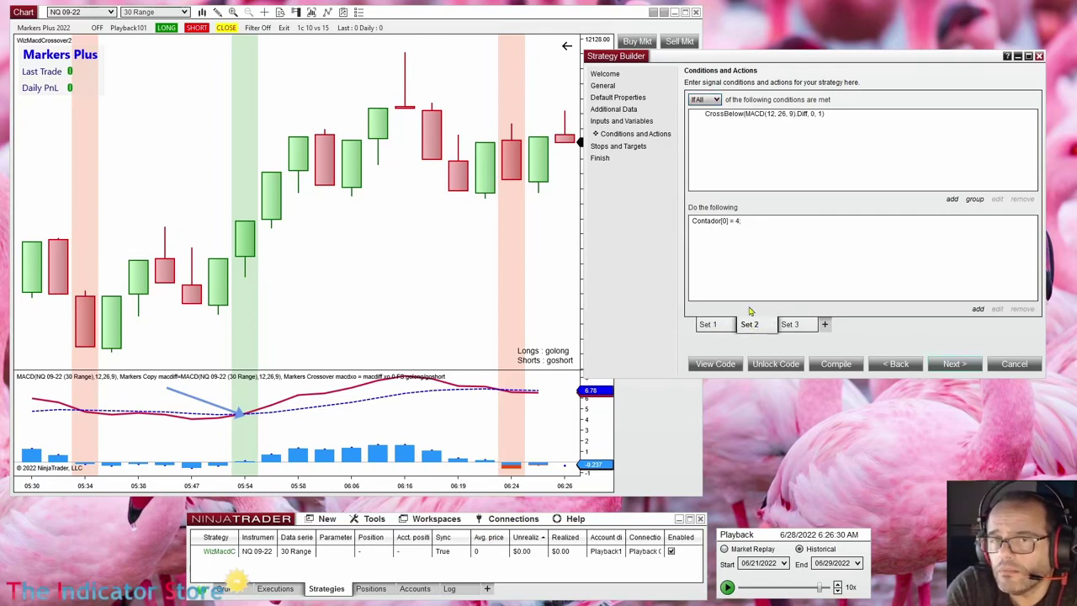
left_click(729, 116)
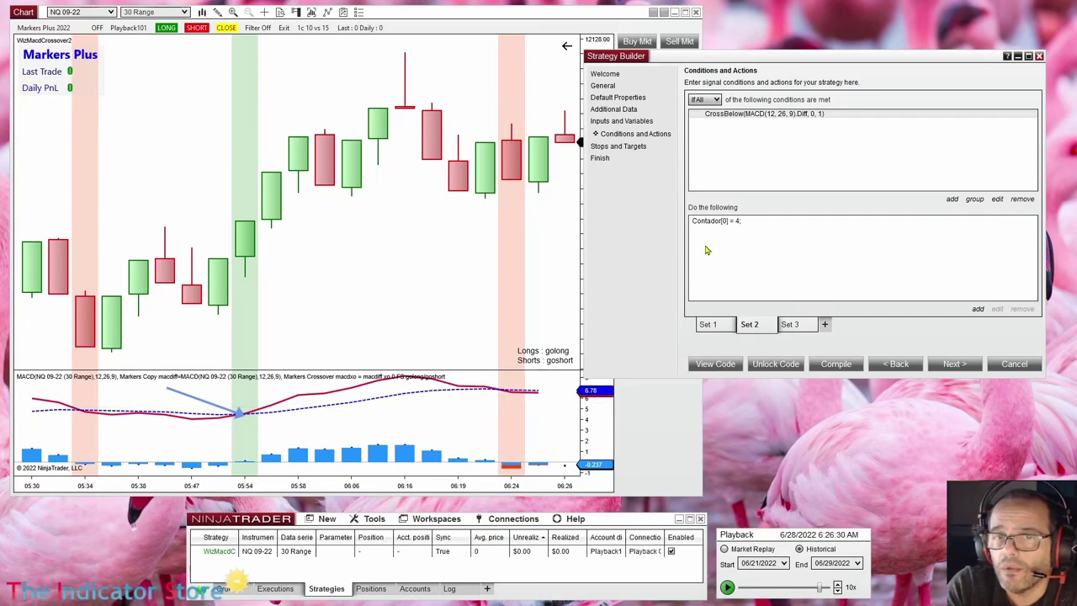
left_click(719, 223)
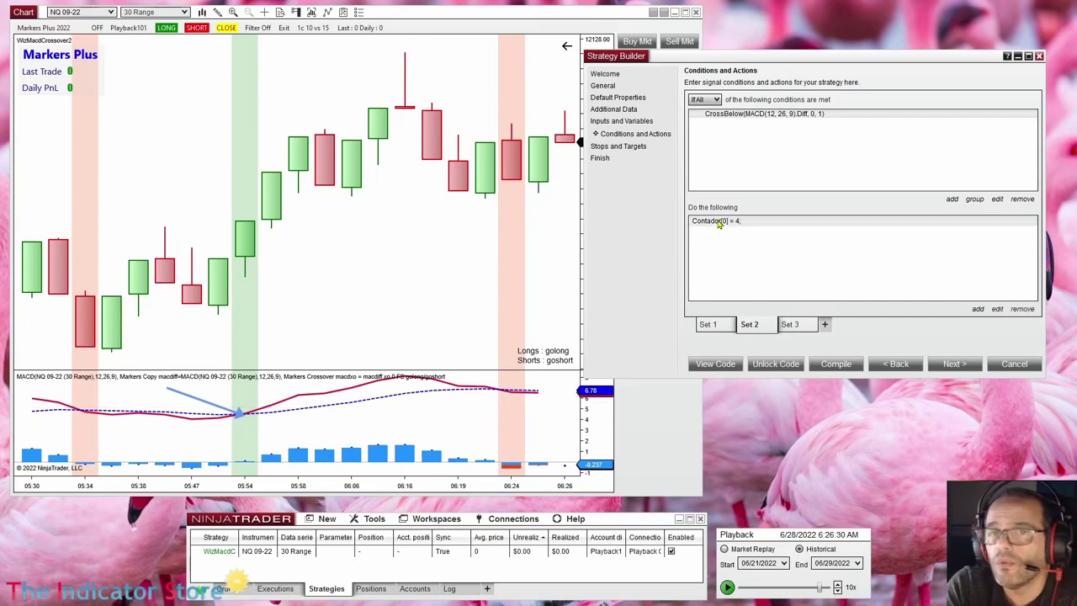
left_click(790, 325)
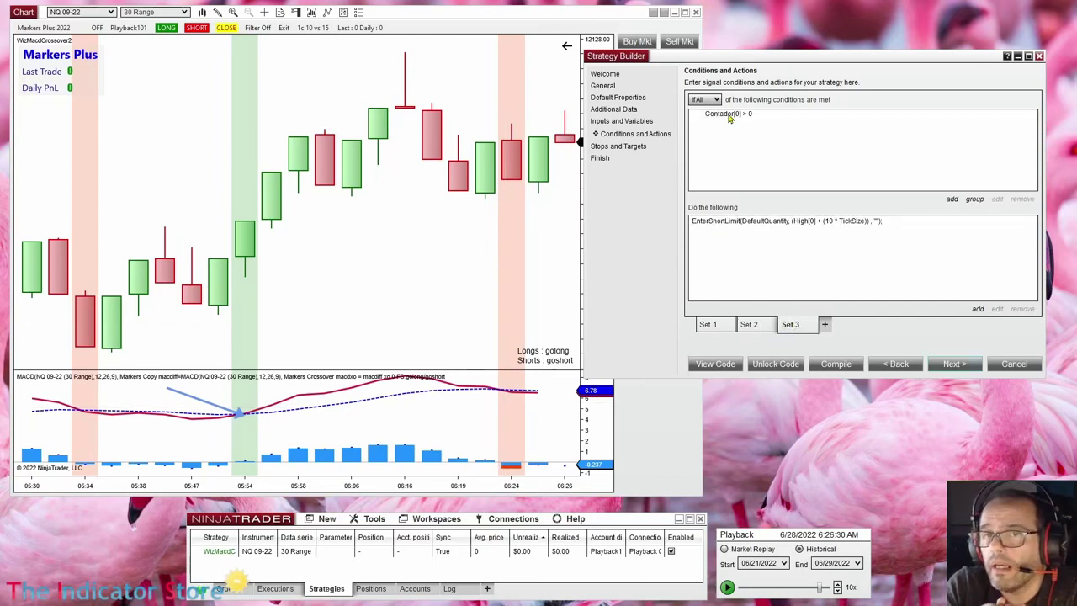
left_click(730, 226)
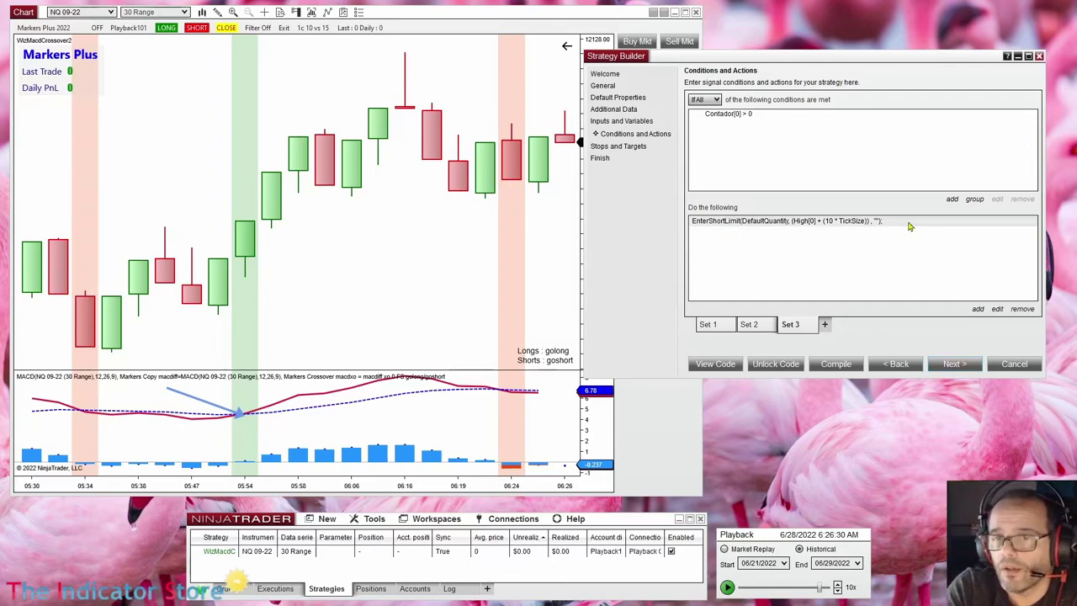
- Review the sets in execution order, from the Contador countdown through the MACD crossover reset to the short limit entry, and recheck Set 2's condition
left_click(707, 325)
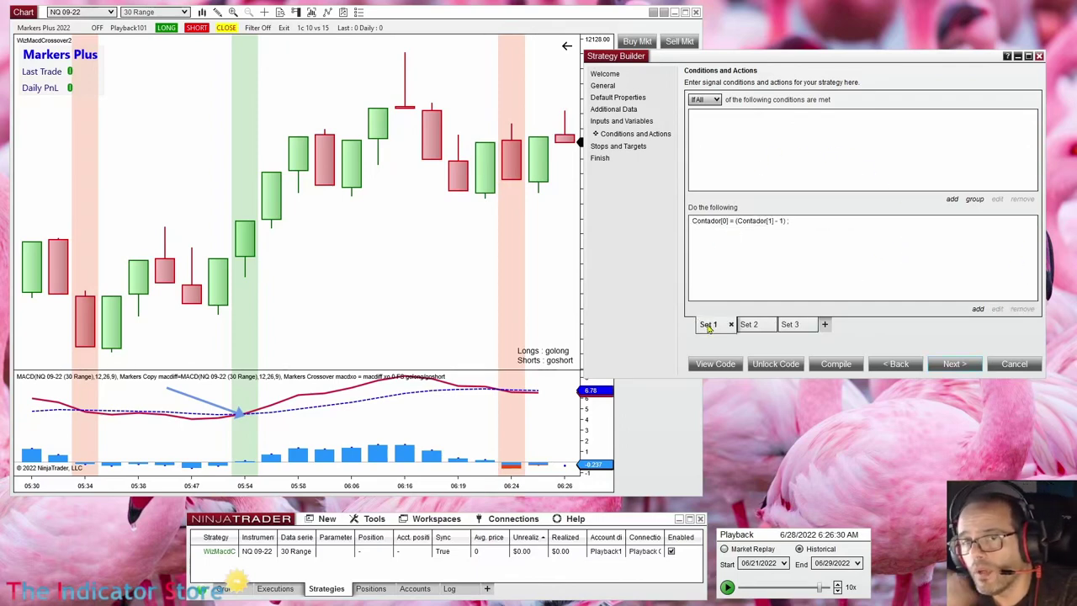
left_click(716, 222)
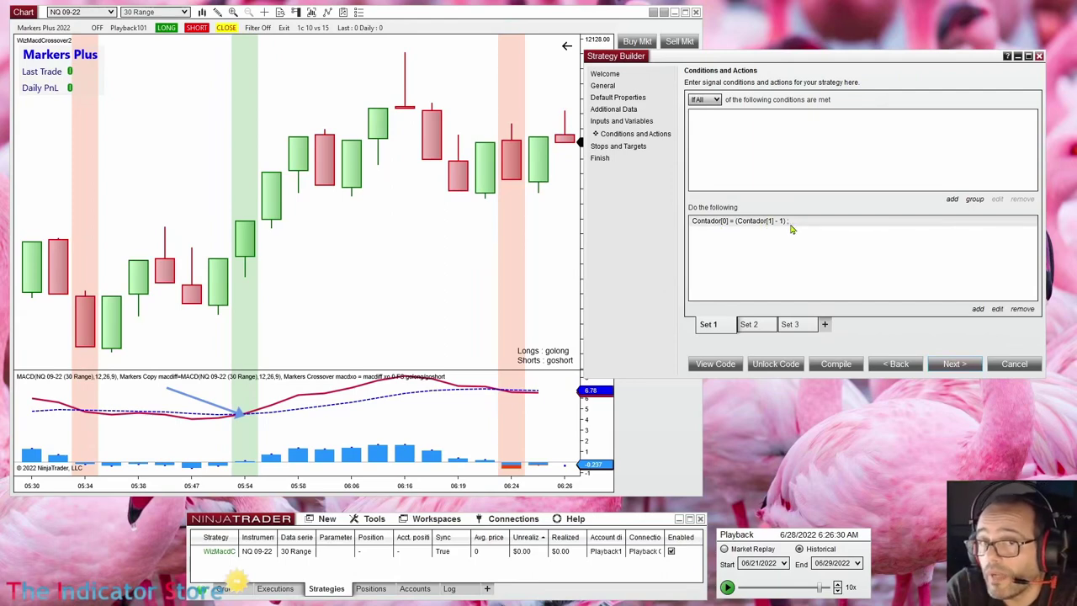
left_click(751, 326)
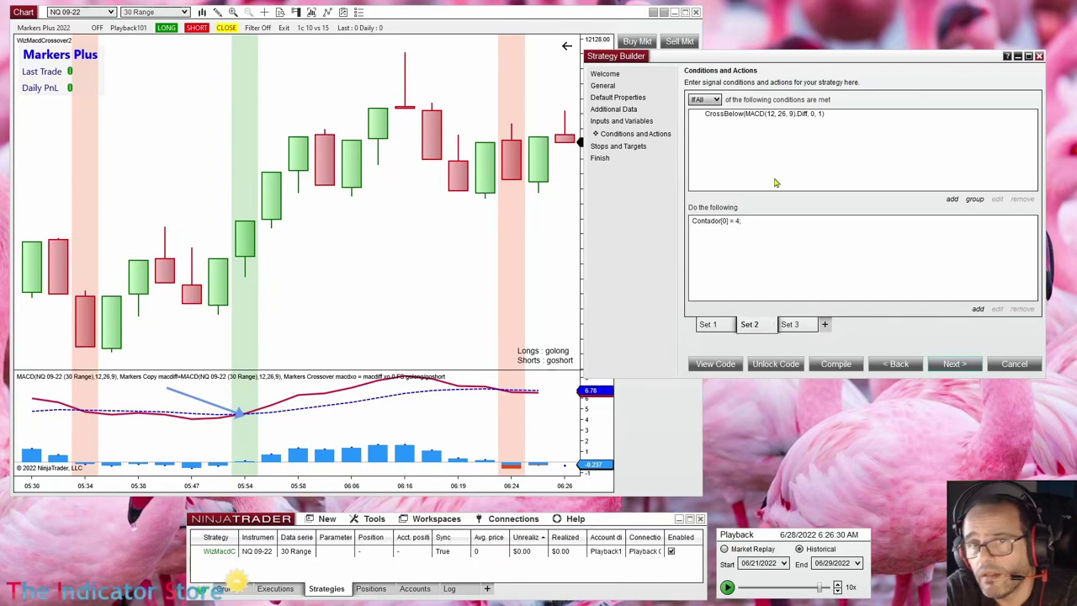
left_click(728, 116)
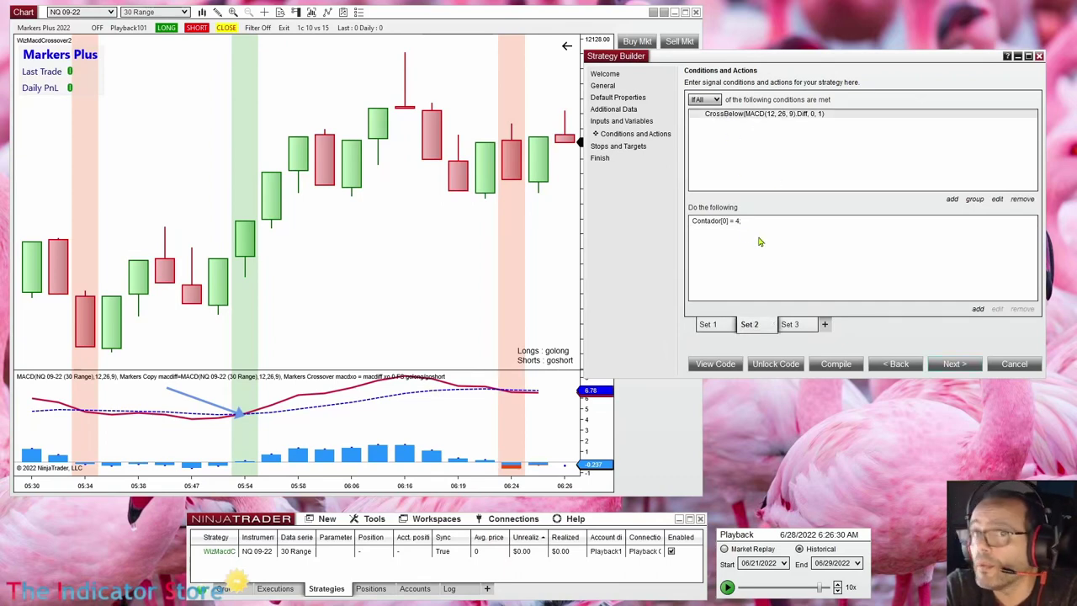
left_click(791, 326)
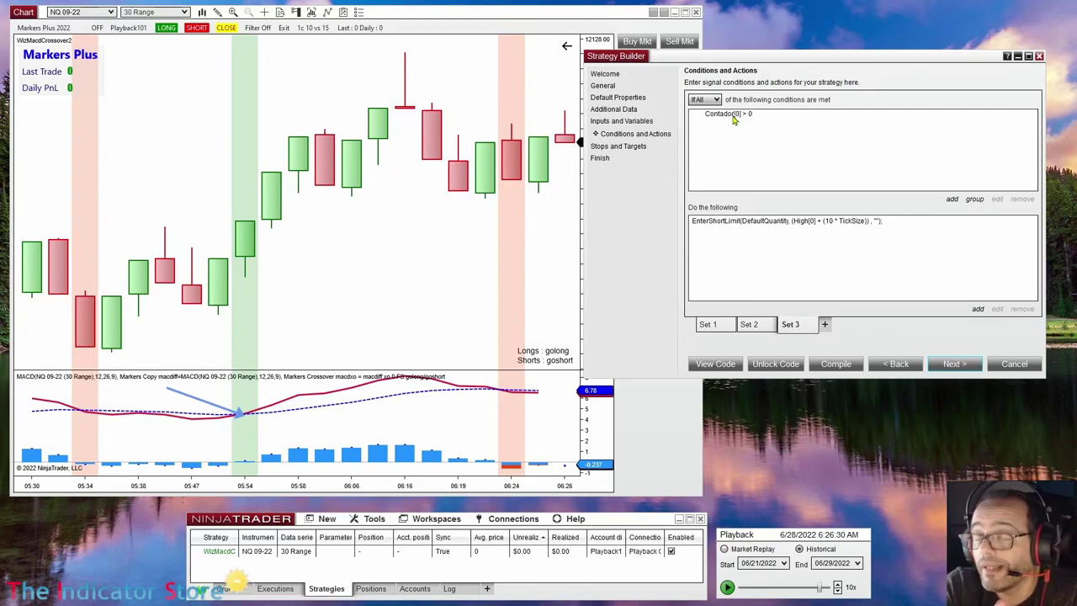
left_click(735, 222)
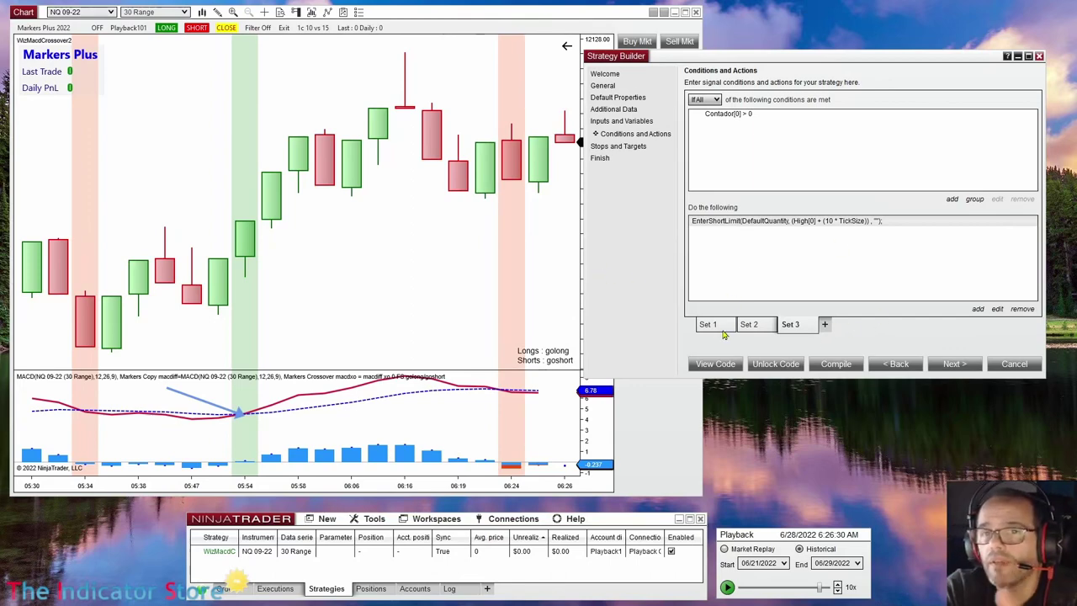
mouse_move(764, 331)
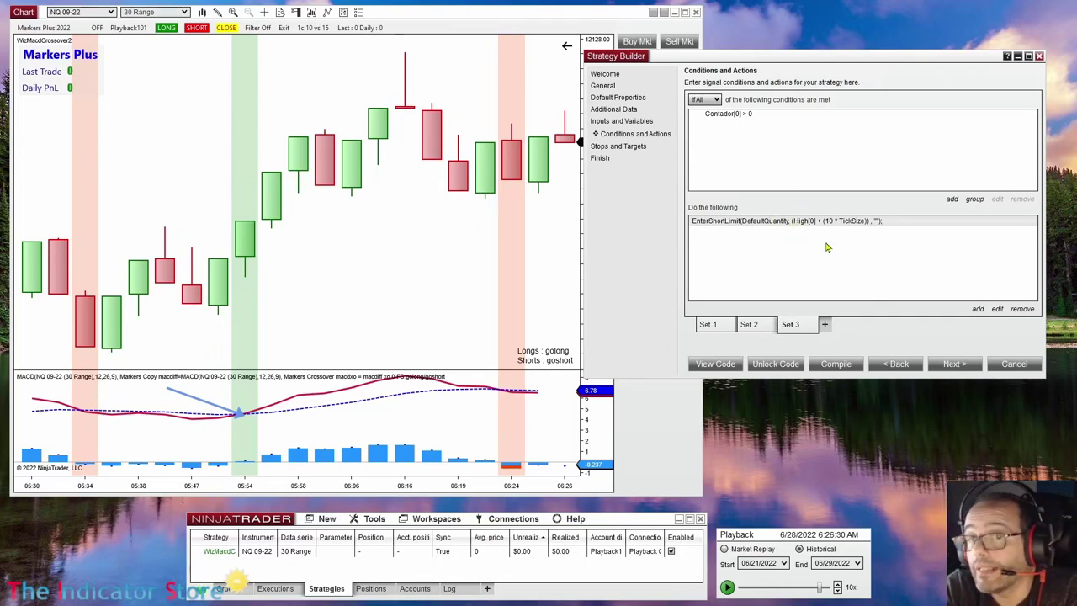
left_click(709, 327)
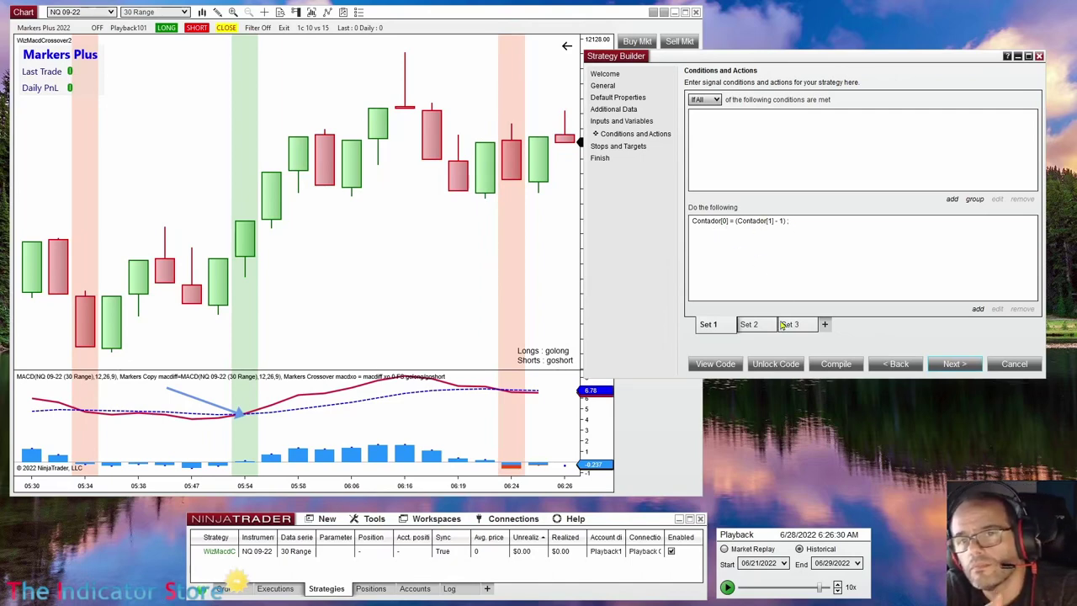
left_click(751, 327)
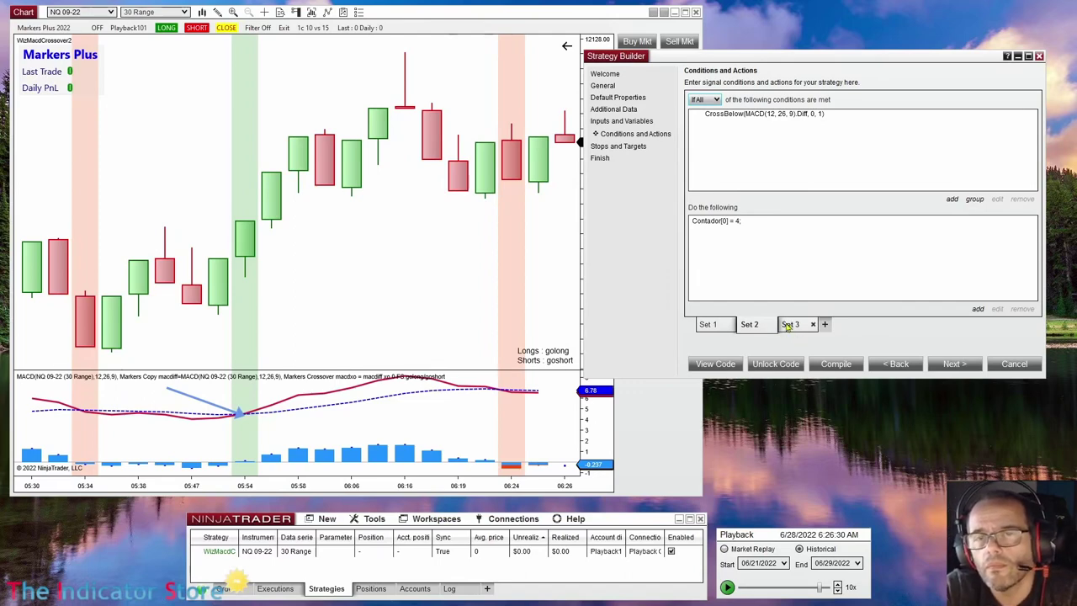
left_click(789, 327)
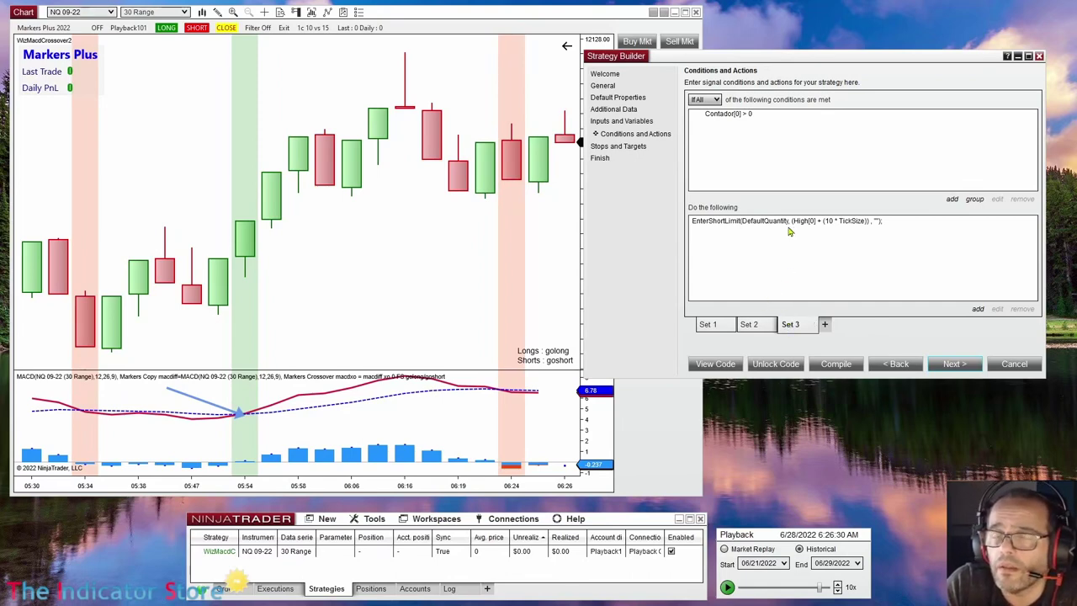
left_click(820, 223)
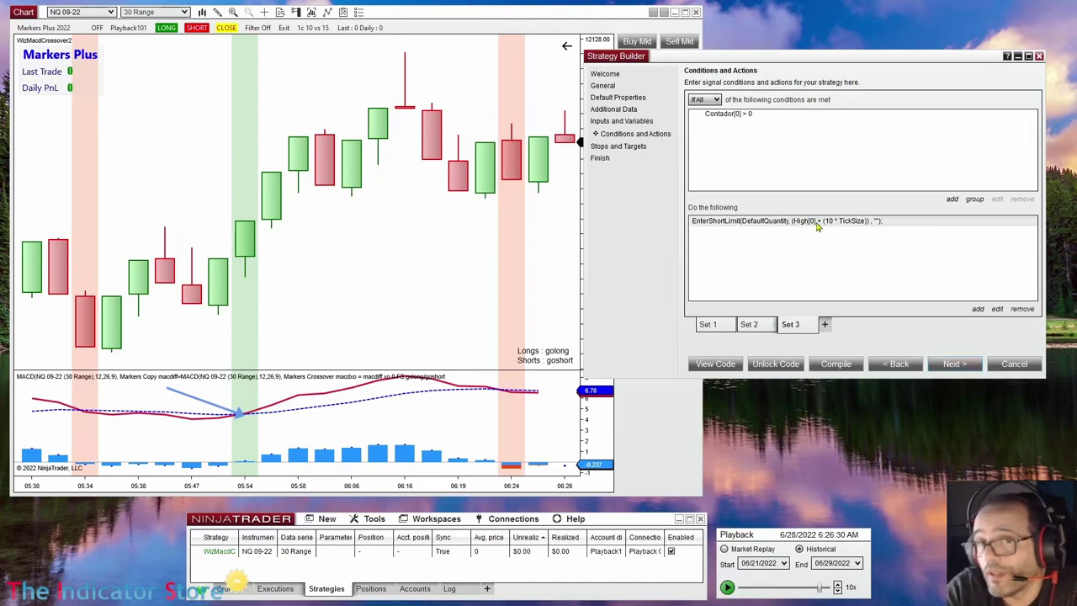
left_click(748, 324)
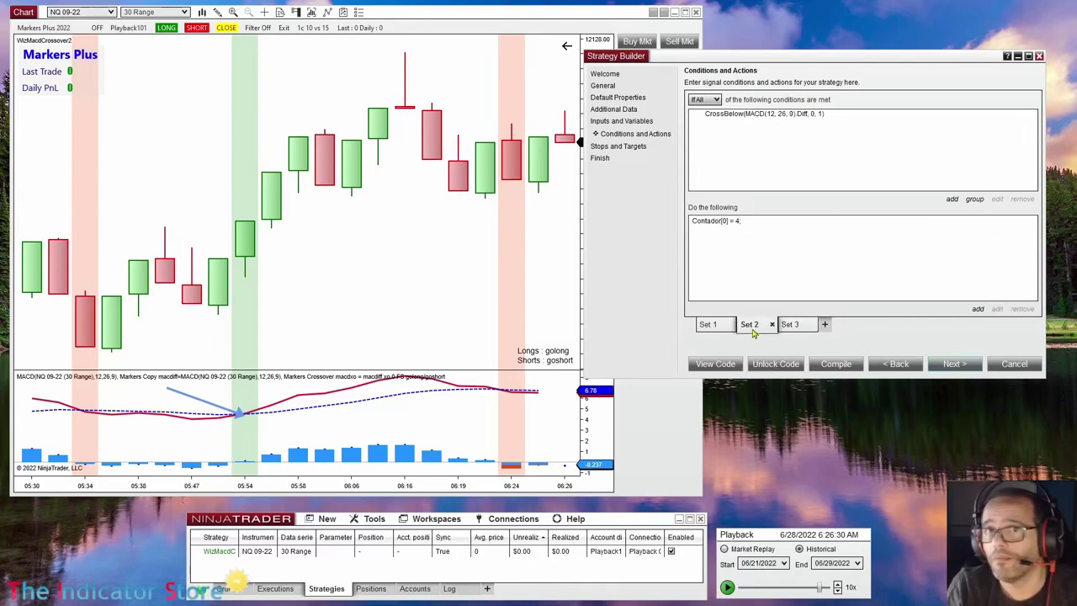
left_click(784, 119)
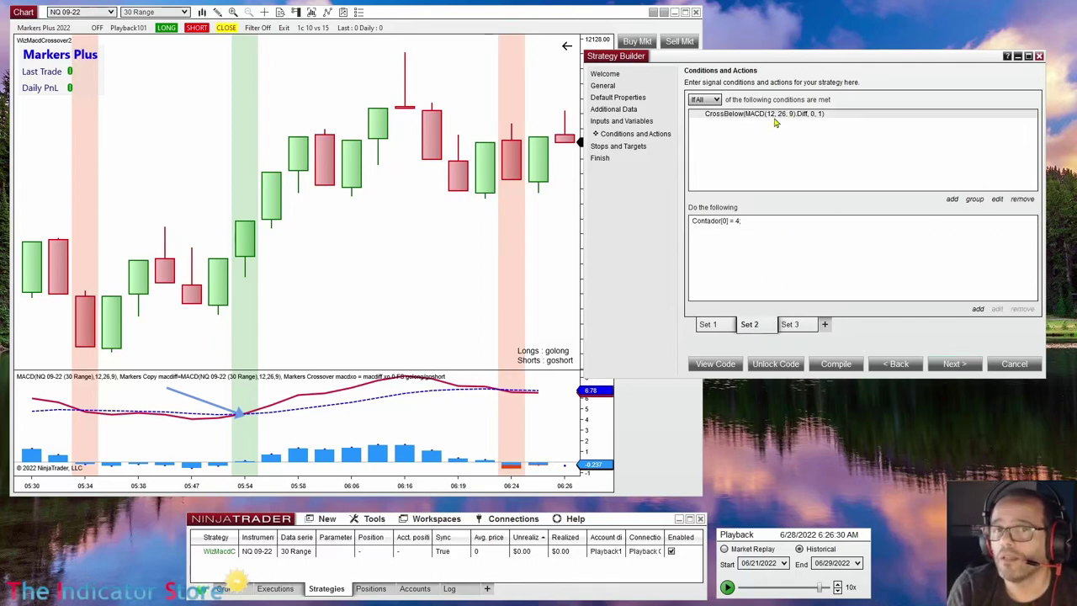
- Add a strategy variable named Precio_Entrada of type double with a default of 0
left_click_drag(705, 61, 734, 78)
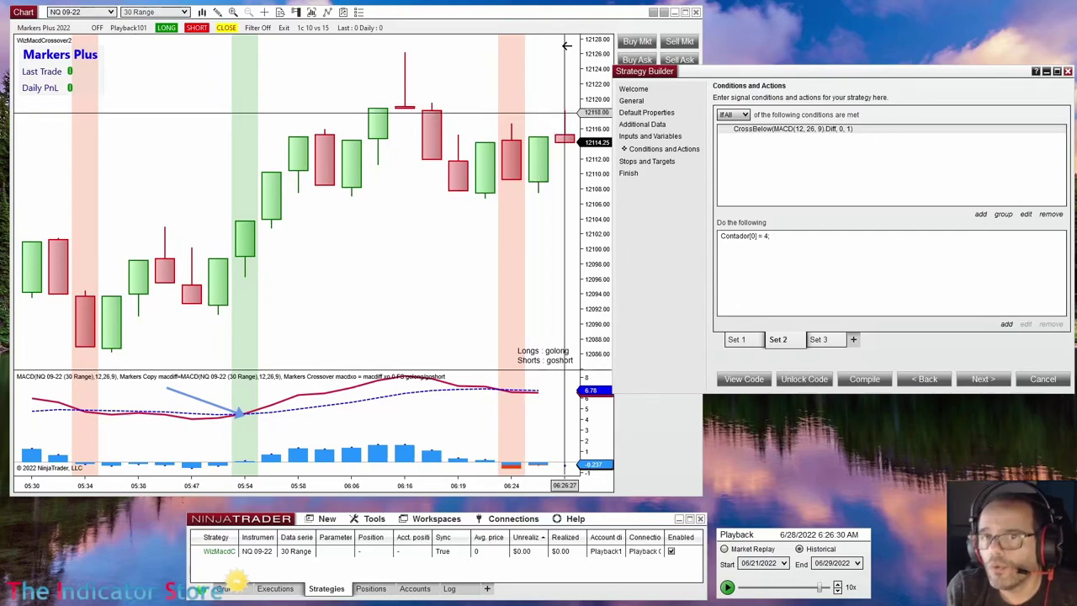
left_click(814, 339)
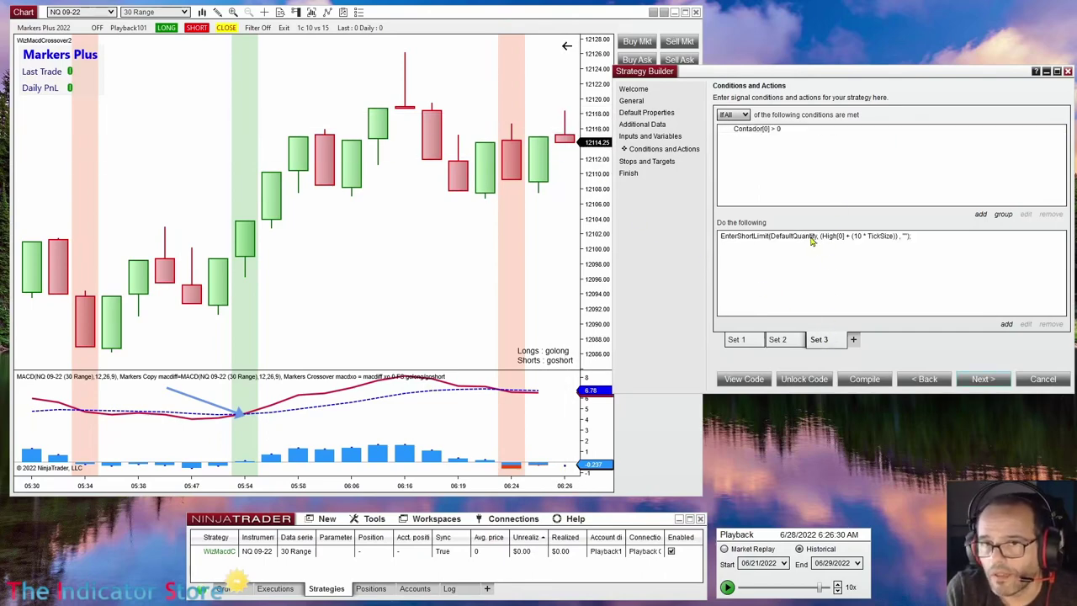
left_click(934, 382)
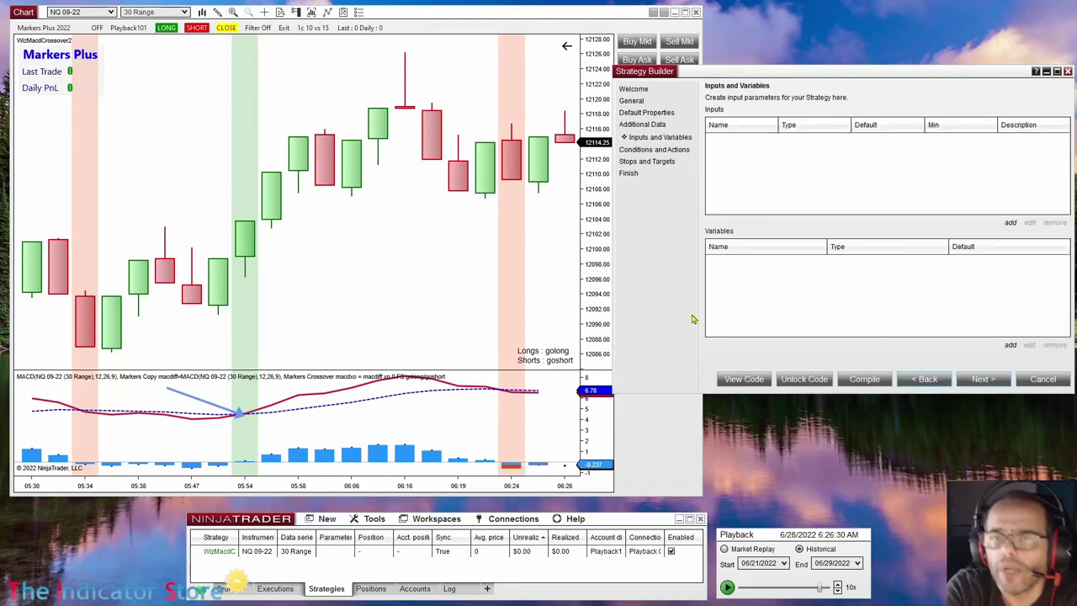
left_click(1009, 345)
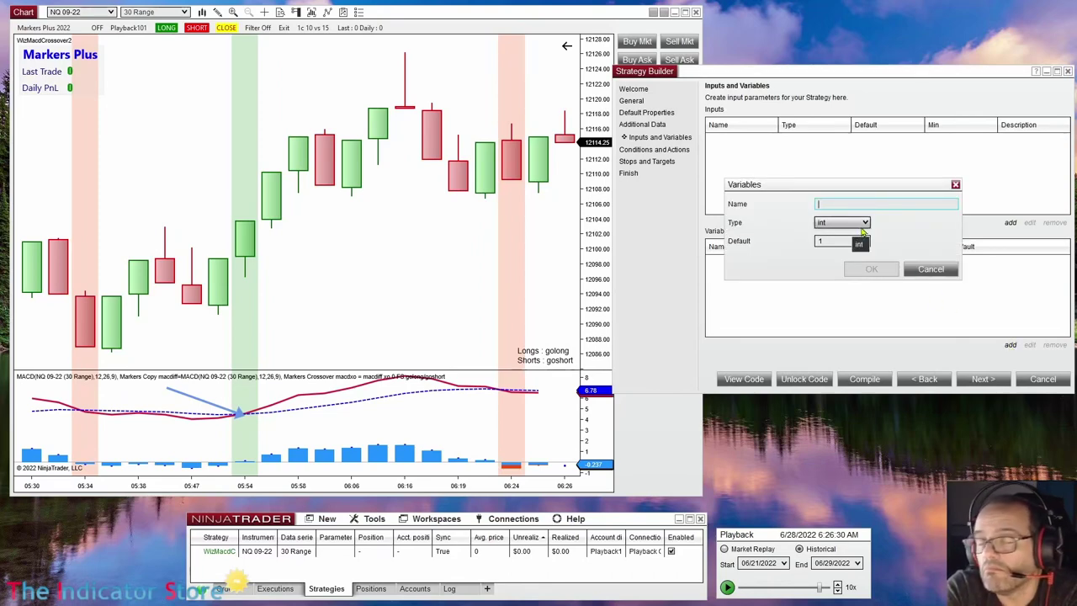
type("Precio_Entrada")
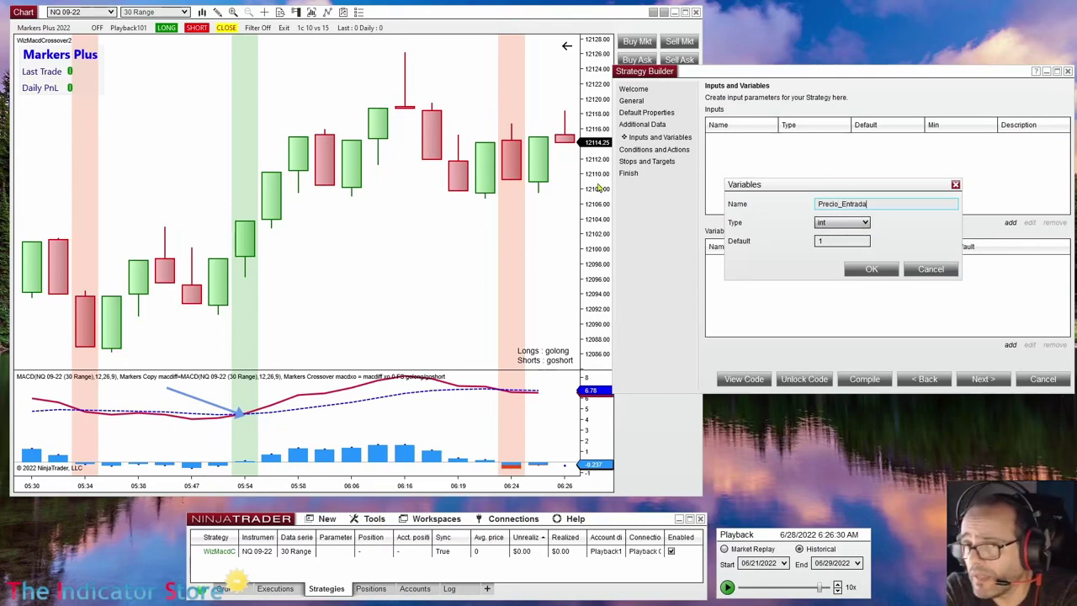
left_click(841, 222)
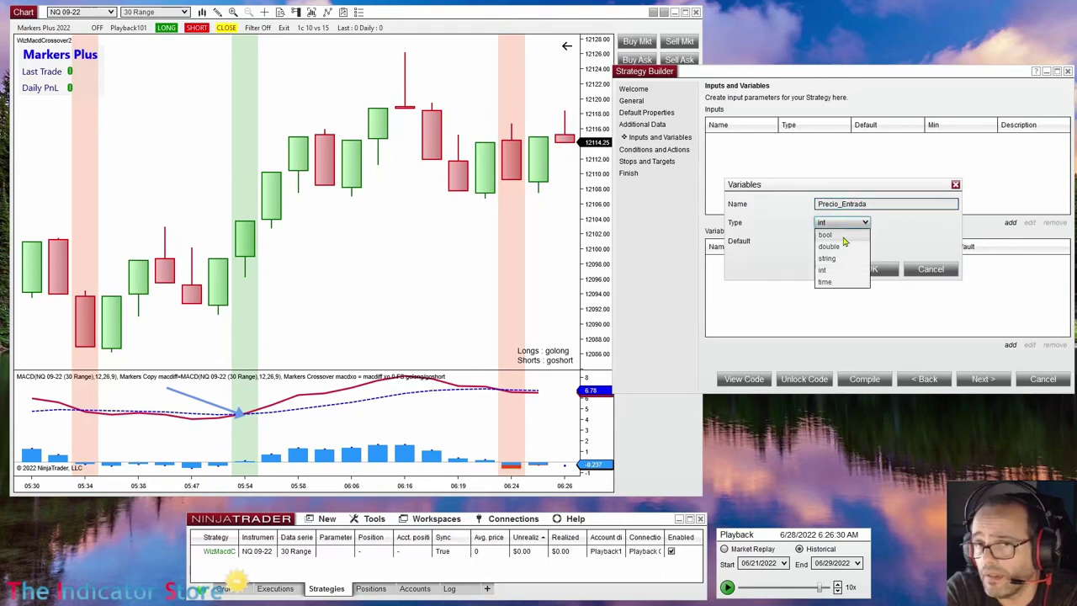
left_click(840, 244)
left_click(841, 241)
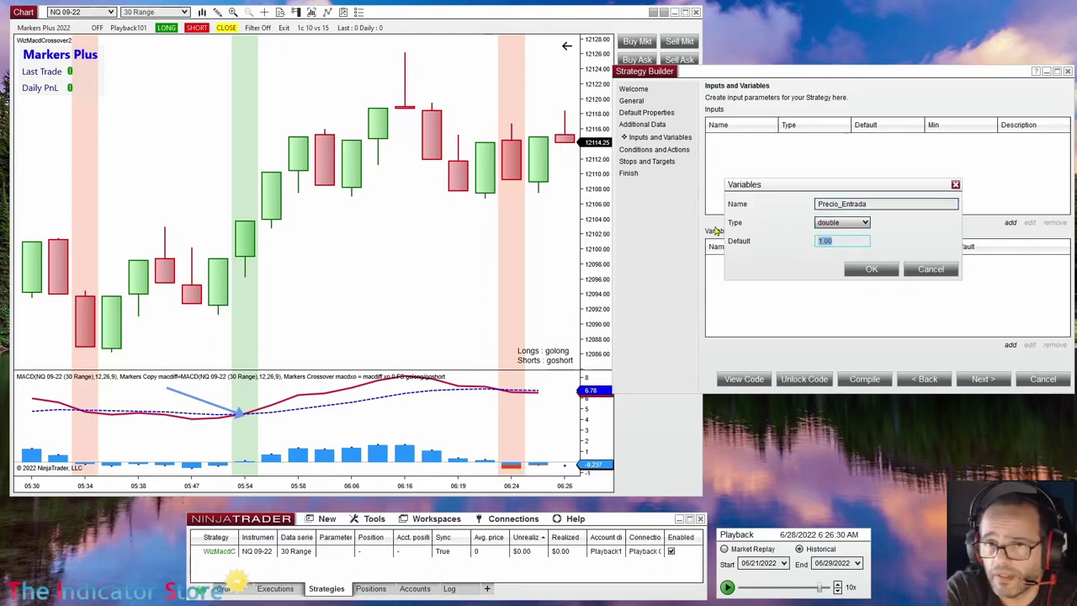
type("0")
left_click(872, 269)
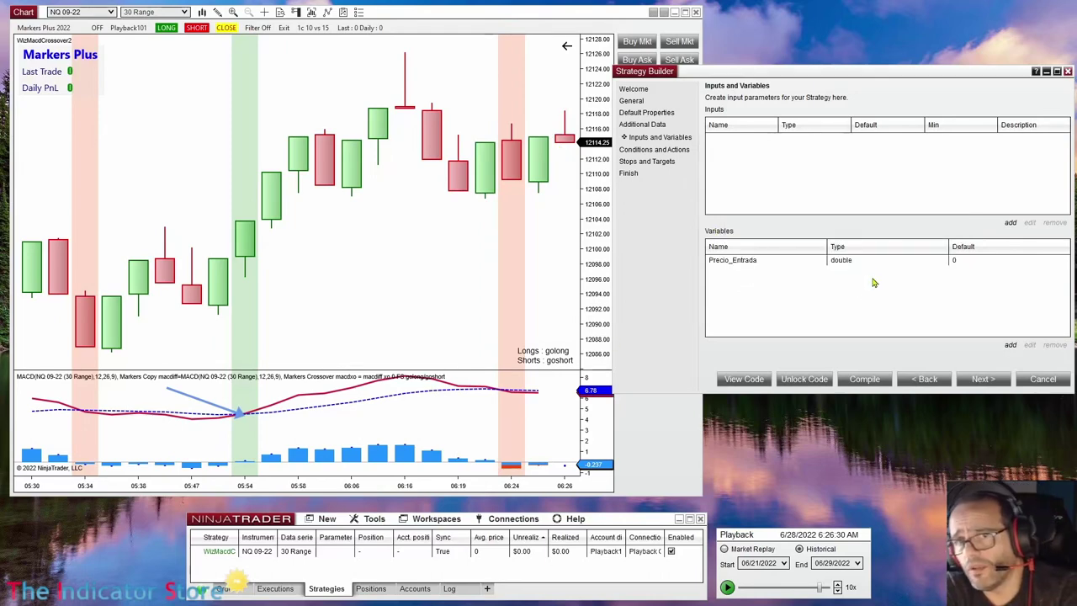
- Start a new Set Precio_Entrada action in Set 2, alongside the Contador reset
left_click(978, 379)
left_click(776, 339)
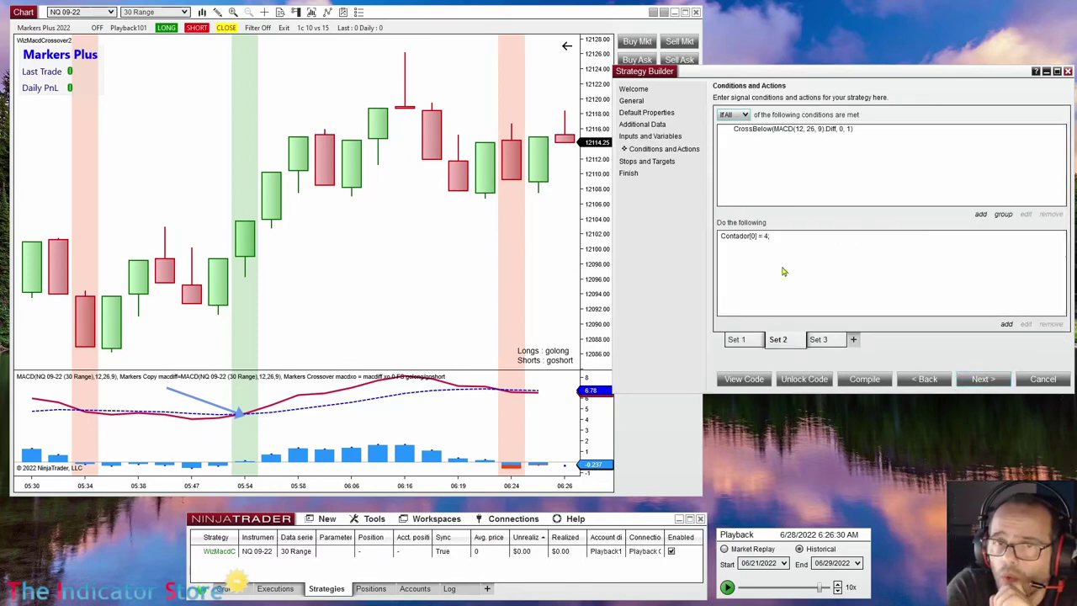
left_click(756, 133)
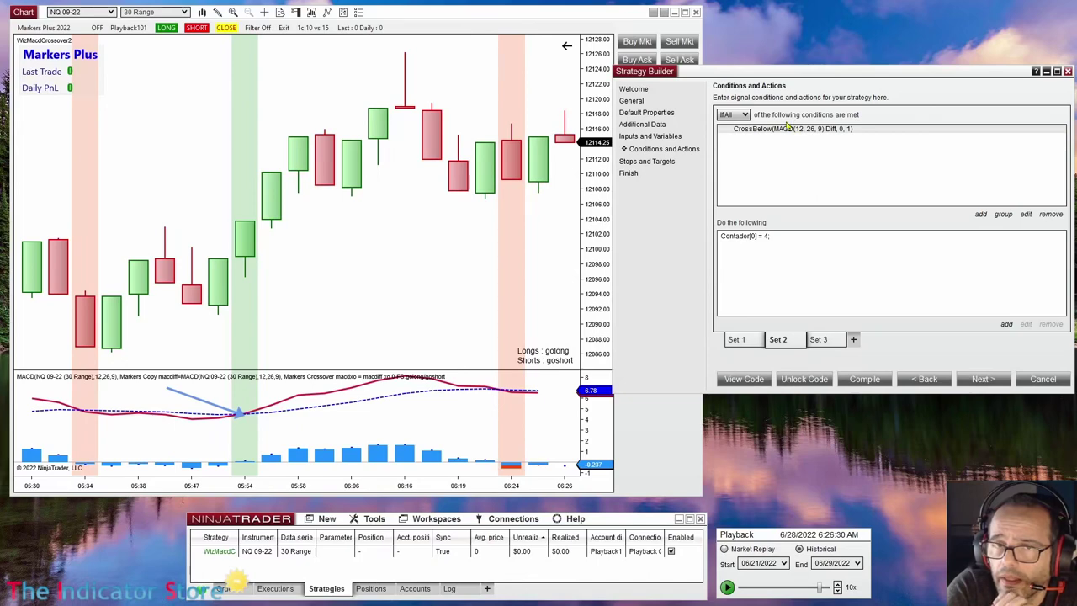
left_click(1005, 323)
double_click(755, 128)
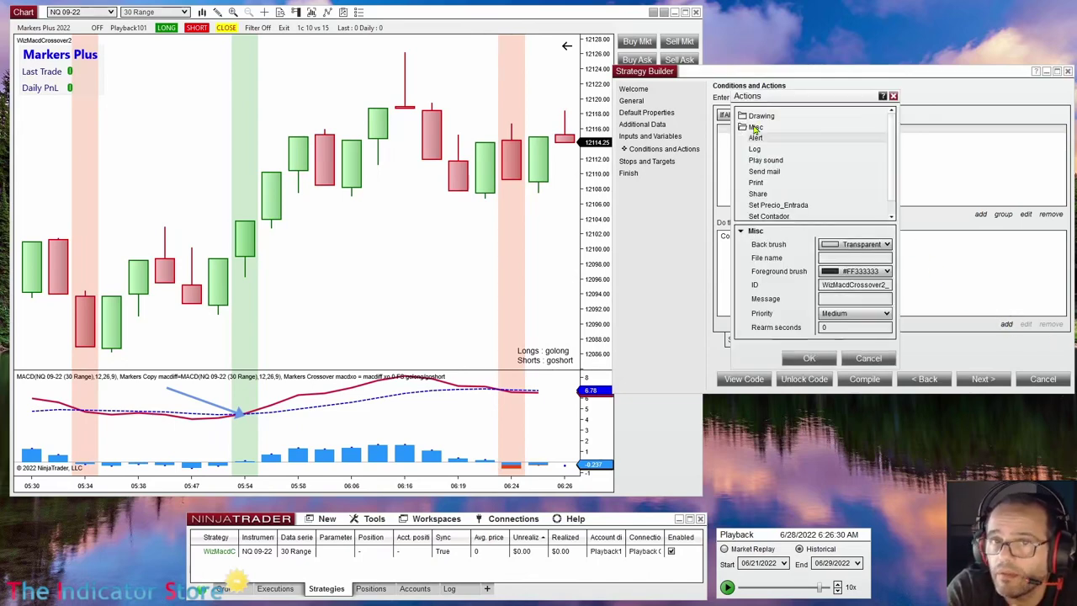
left_click(772, 206)
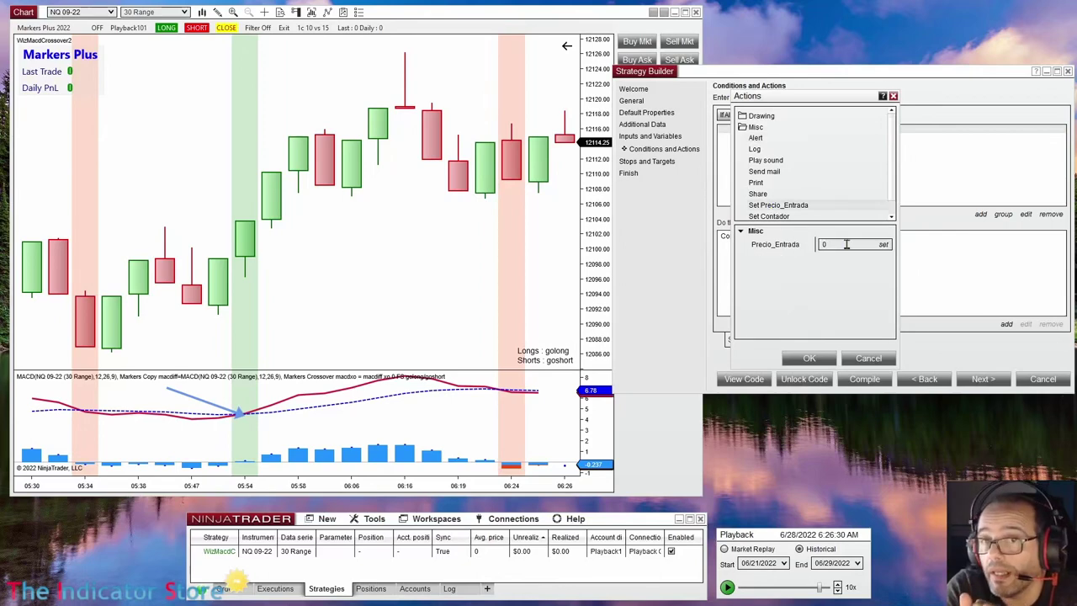
- Assign Precio_Entrada the High price at 0 bars ago plus an offset of 10 ticks, and save the action
left_click(883, 245)
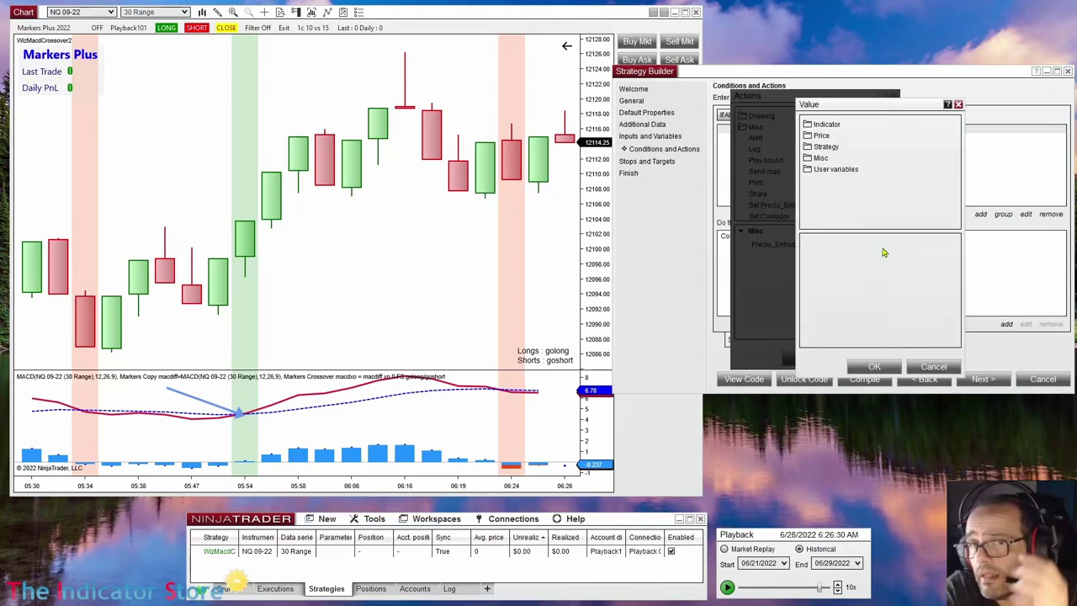
double_click(821, 136)
left_click(820, 203)
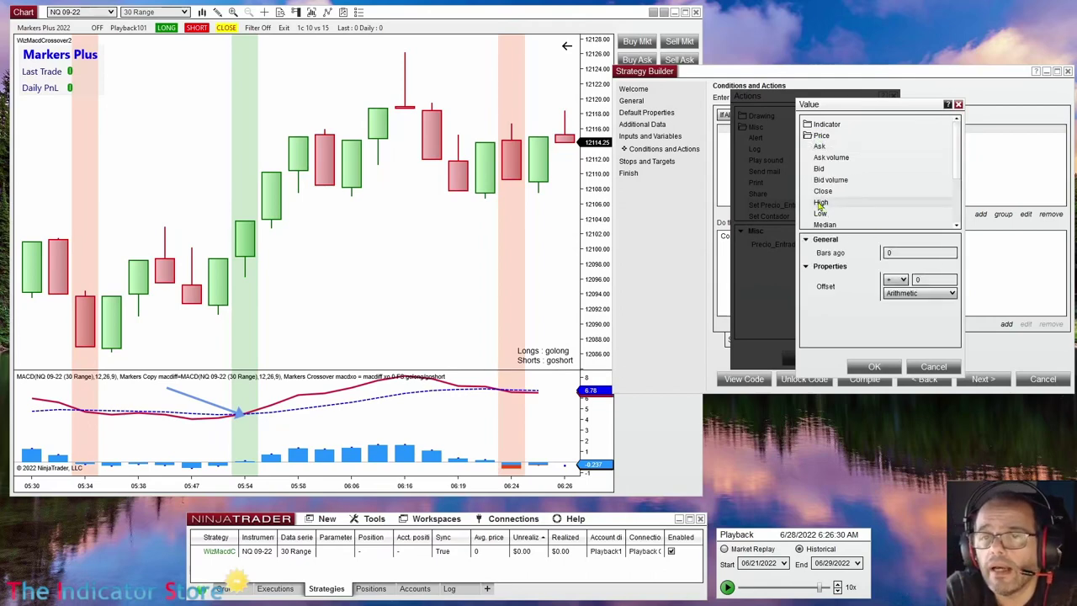
left_click(921, 294)
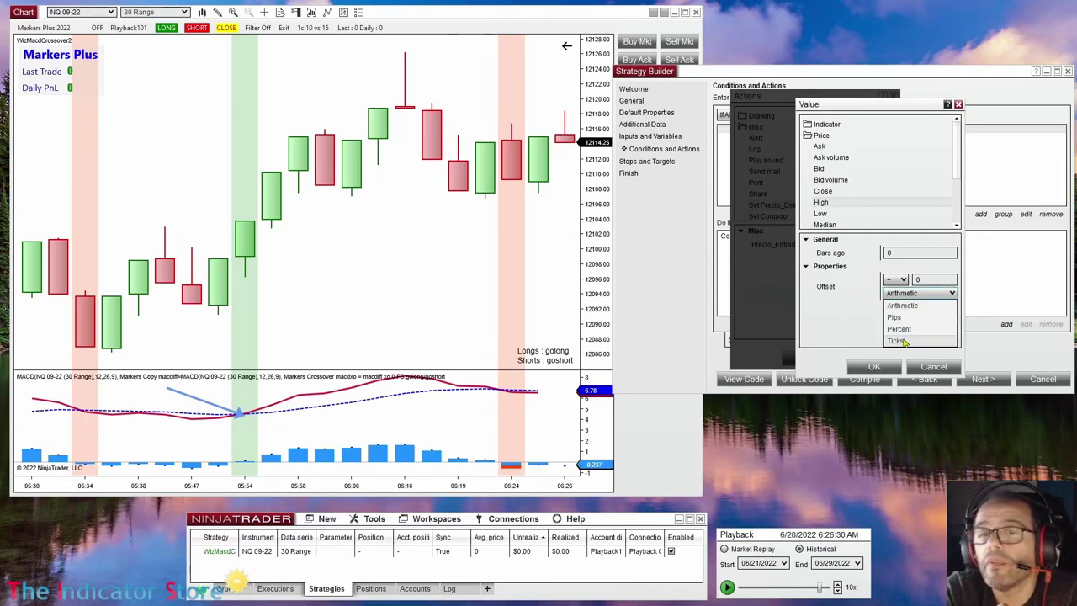
left_click(895, 340)
left_click_drag(901, 280, 881, 282)
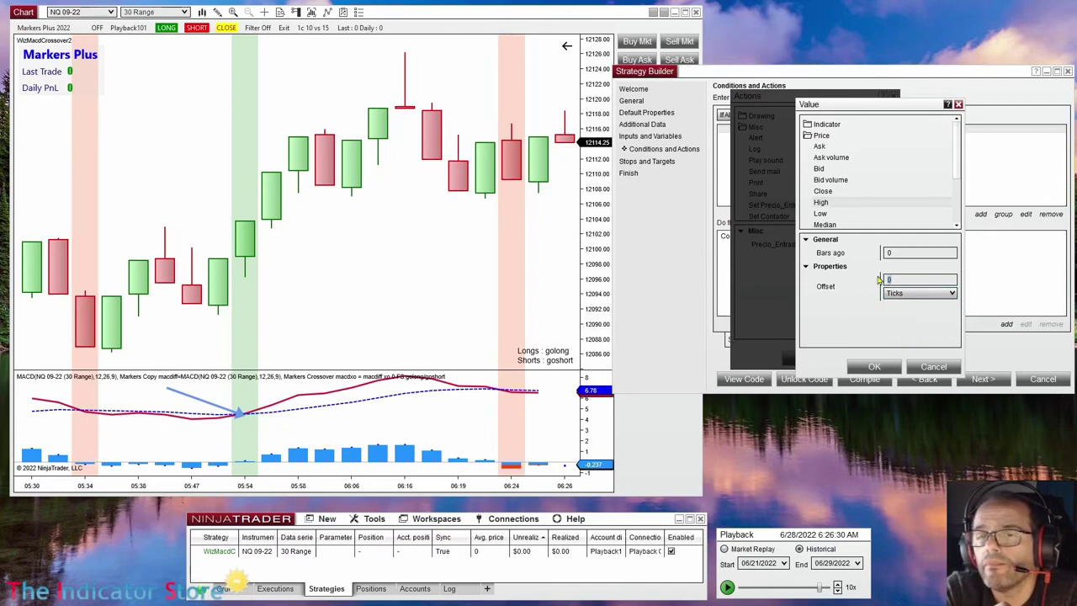
left_click(874, 367)
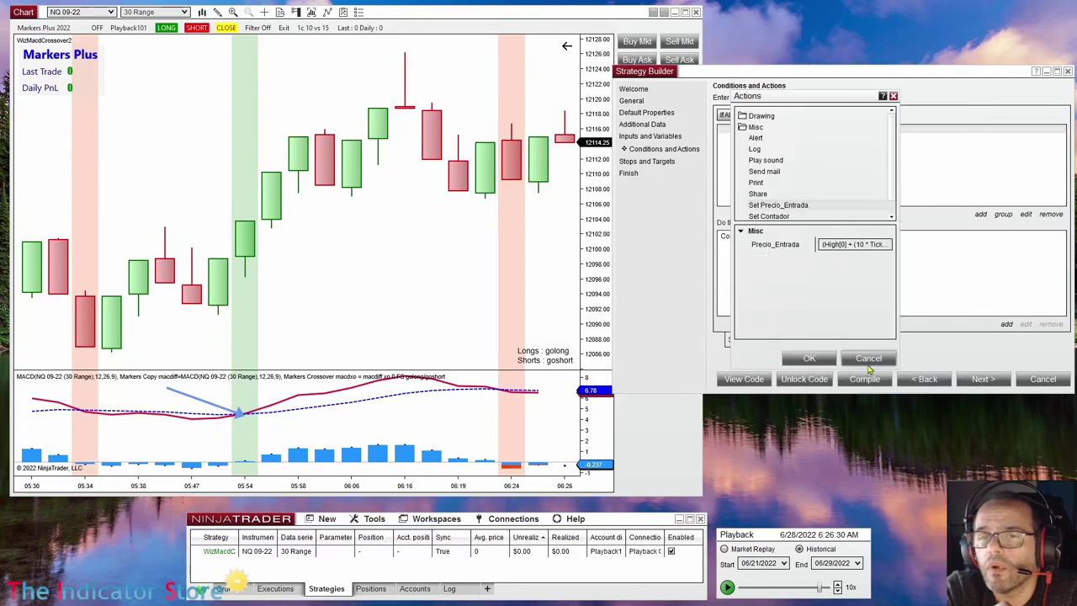
left_click(826, 359)
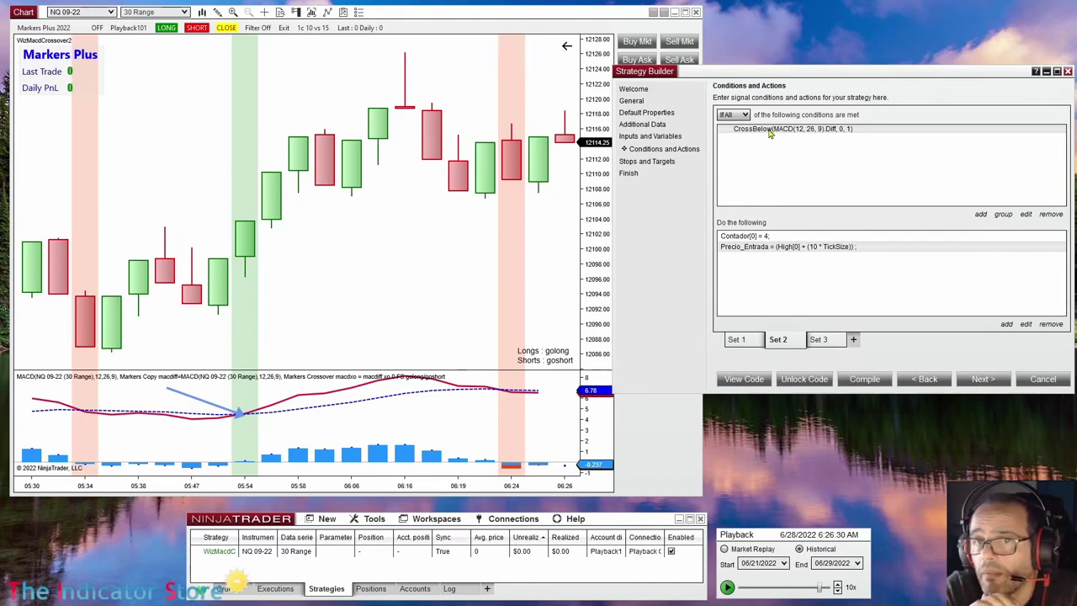
- Review the three sets, examining Set 2's Contador and Precio_Entrada actions and Set 3's condition and short limit entry
left_click(817, 340)
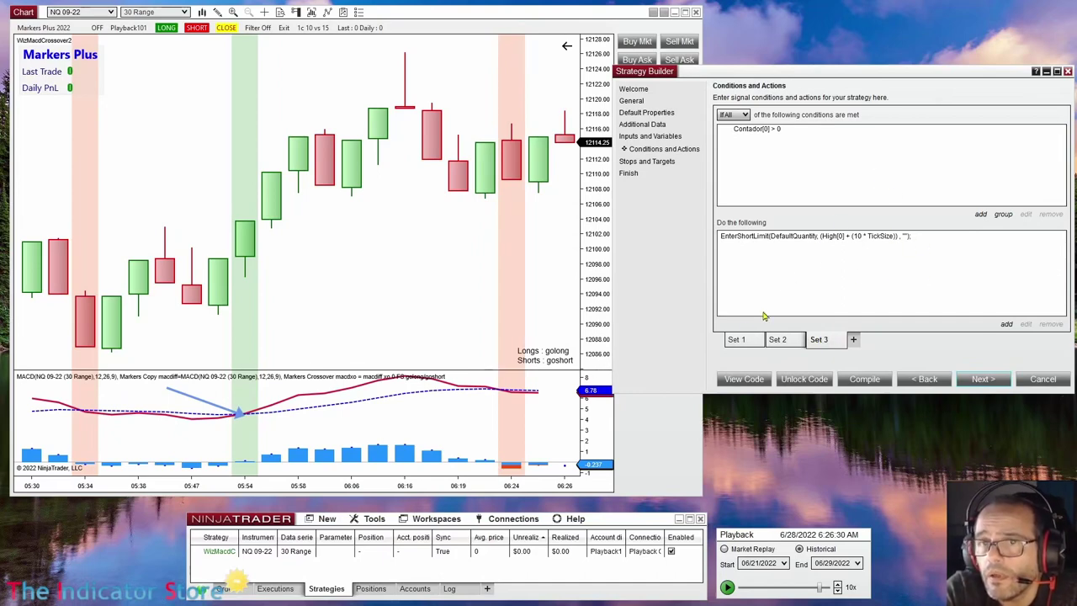
left_click(735, 339)
left_click(776, 340)
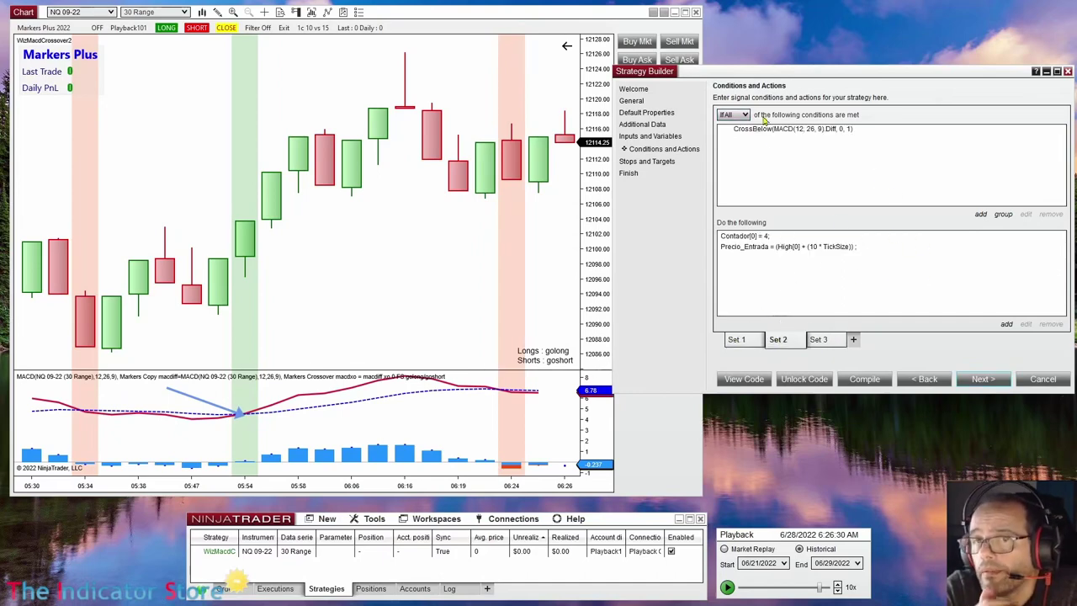
left_click(746, 238)
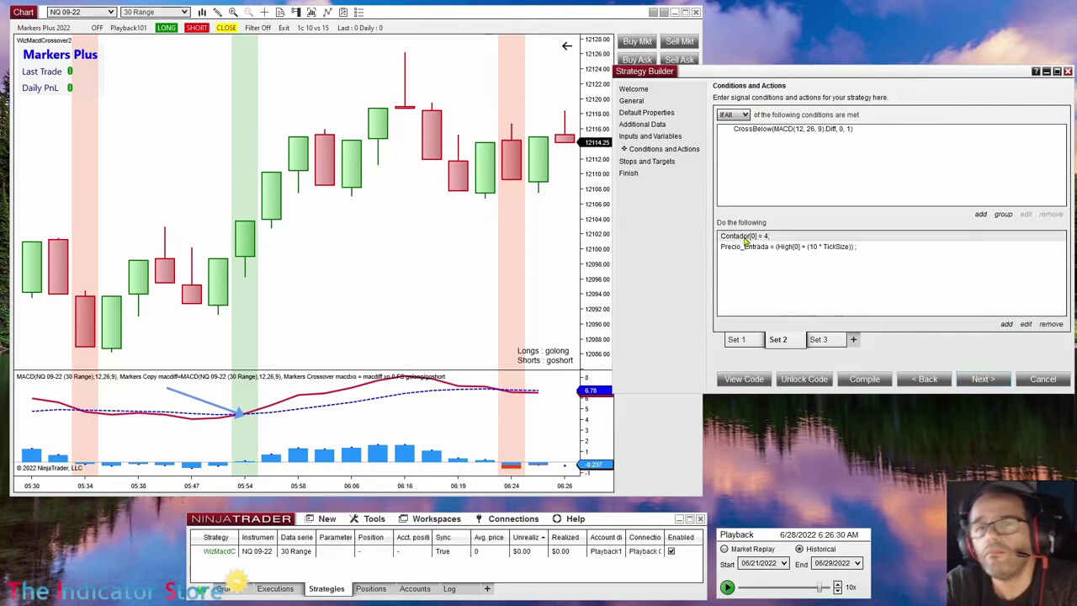
left_click(743, 251)
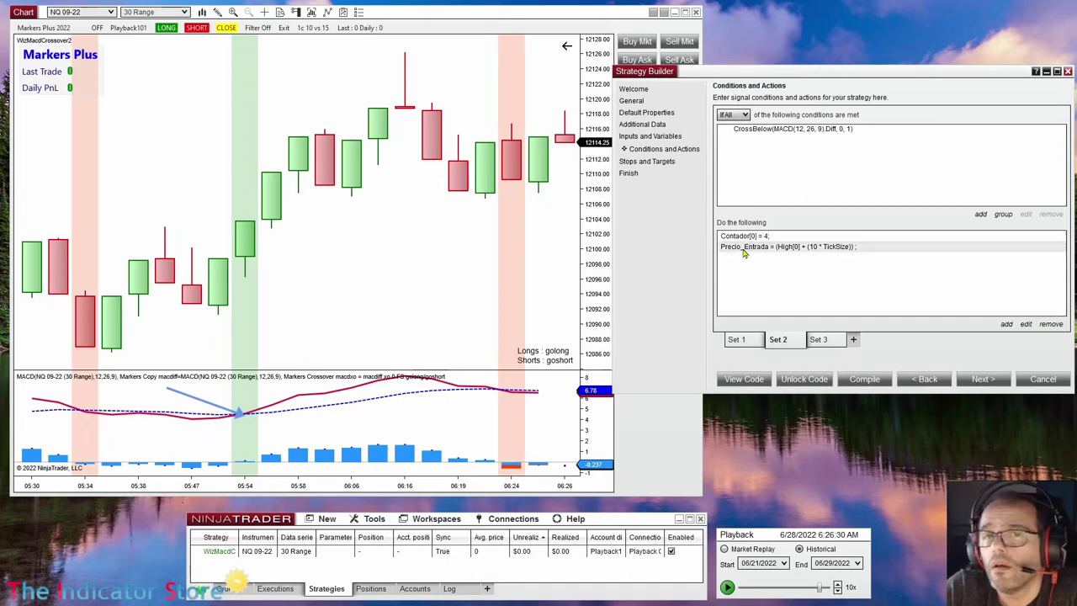
left_click(816, 340)
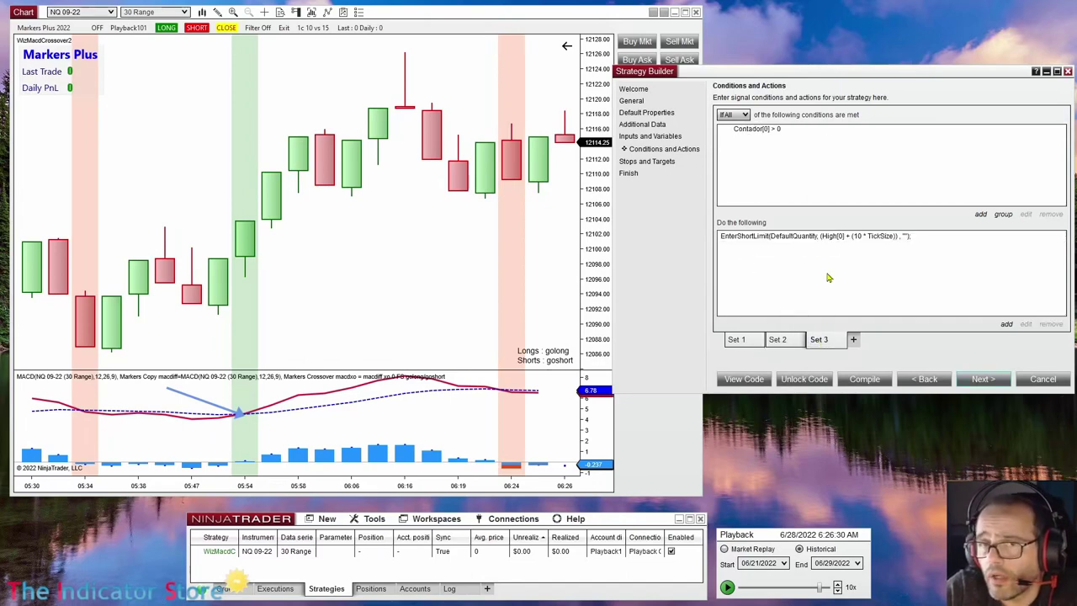
left_click(759, 244)
left_click(747, 133)
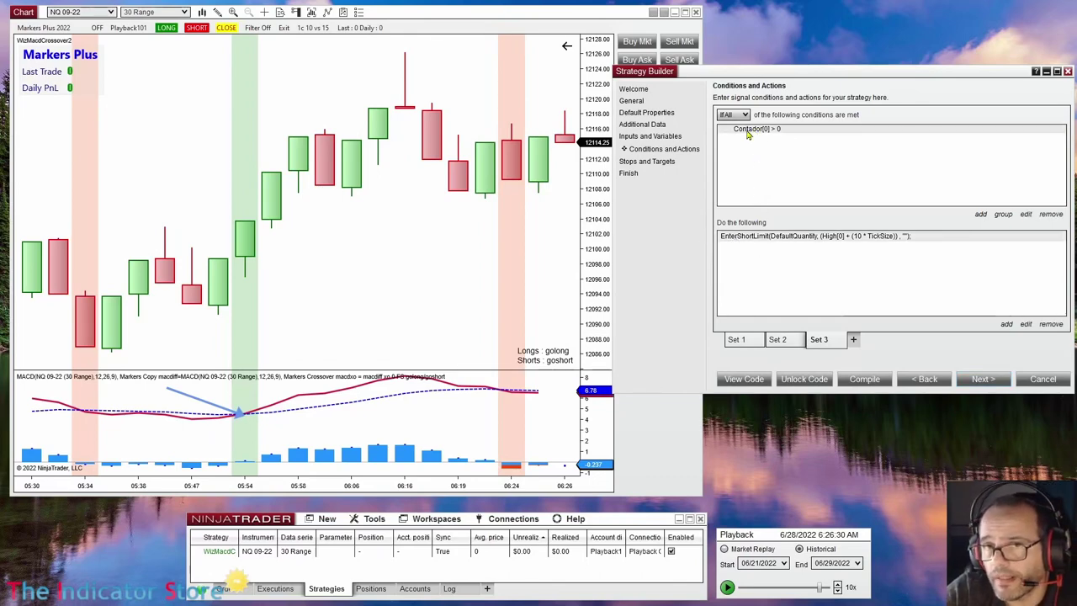
- Change the limit price of Set 3's short limit entry to the Precio_Entrada user variable and save the action
double_click(740, 239)
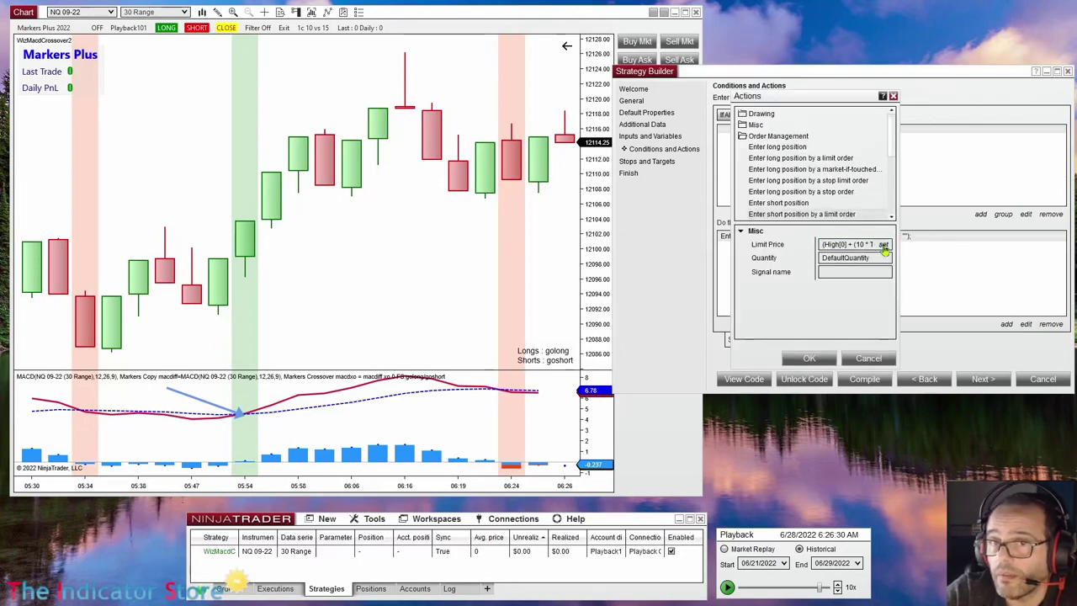
left_click(884, 244)
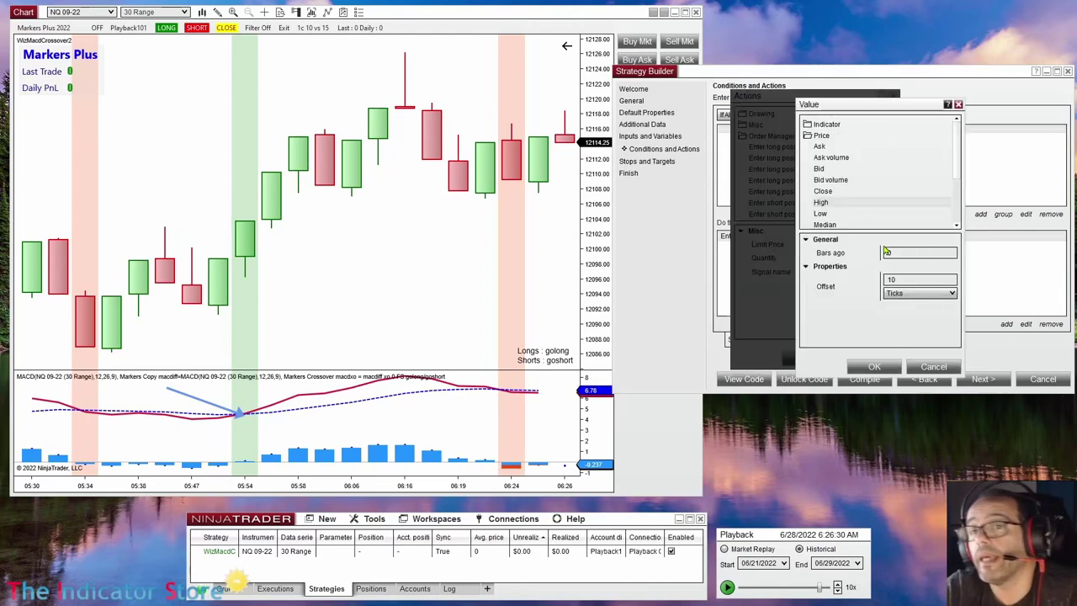
double_click(823, 136)
double_click(835, 172)
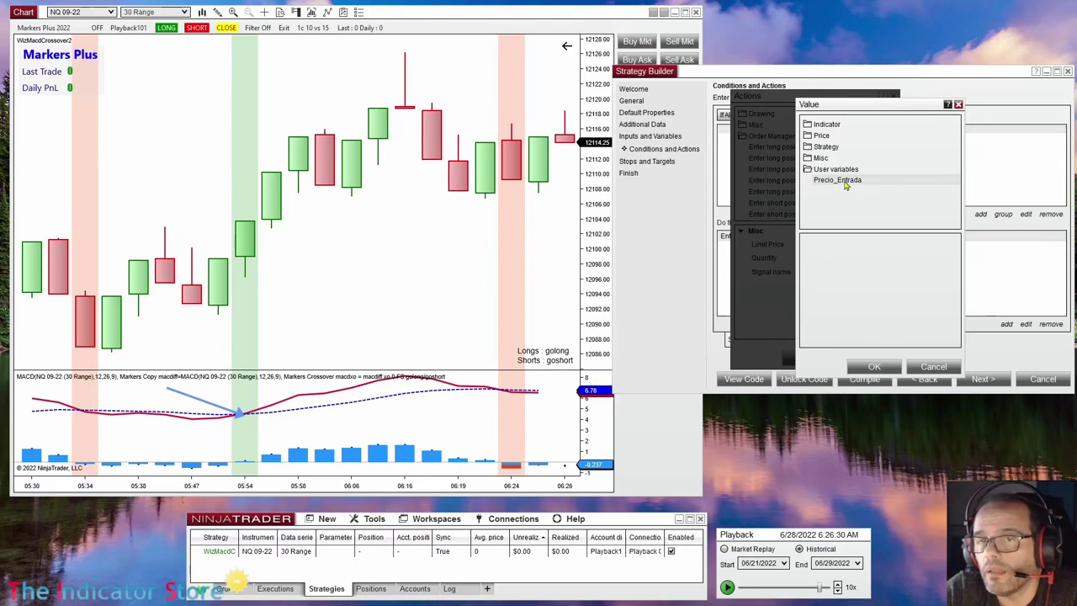
left_click(874, 367)
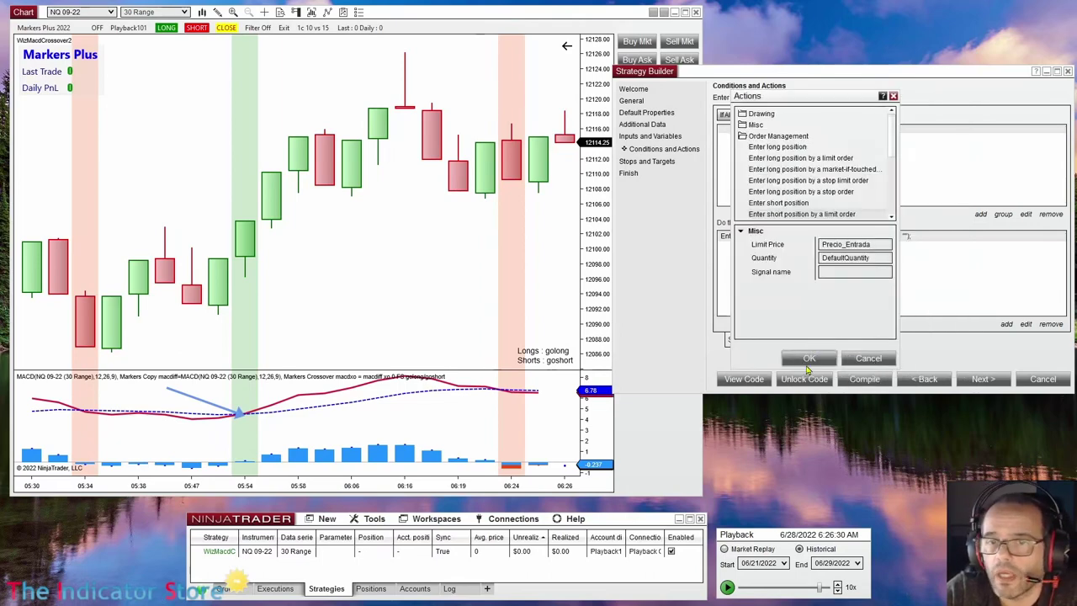
left_click(809, 359)
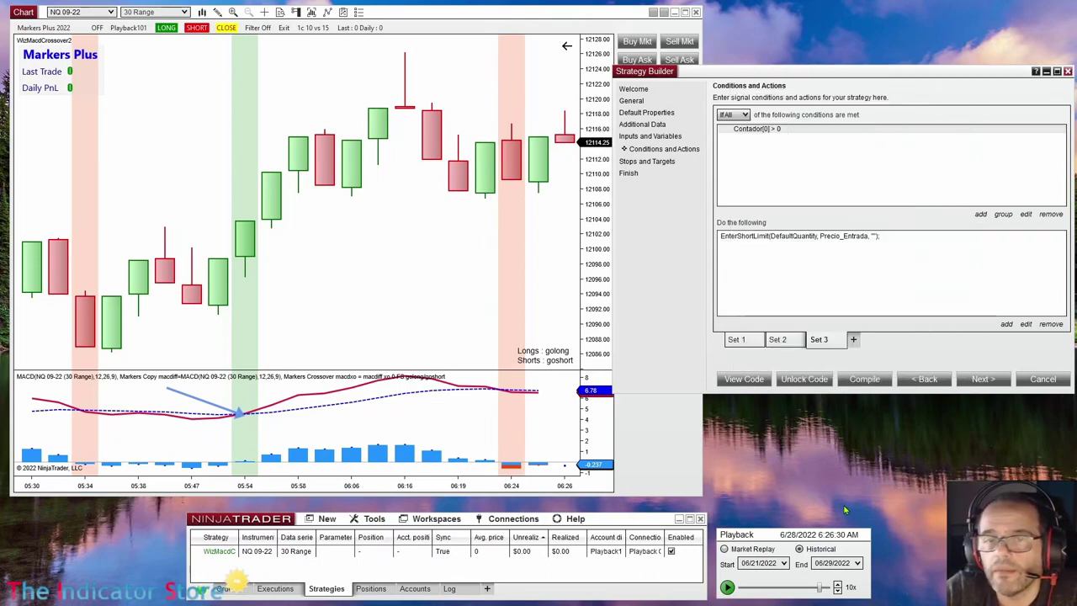
- Recheck the set sequence, examining Set 1's Contador countdown and Set 2's MACD crossover condition and Contador reset
left_click(744, 339)
left_click(779, 341)
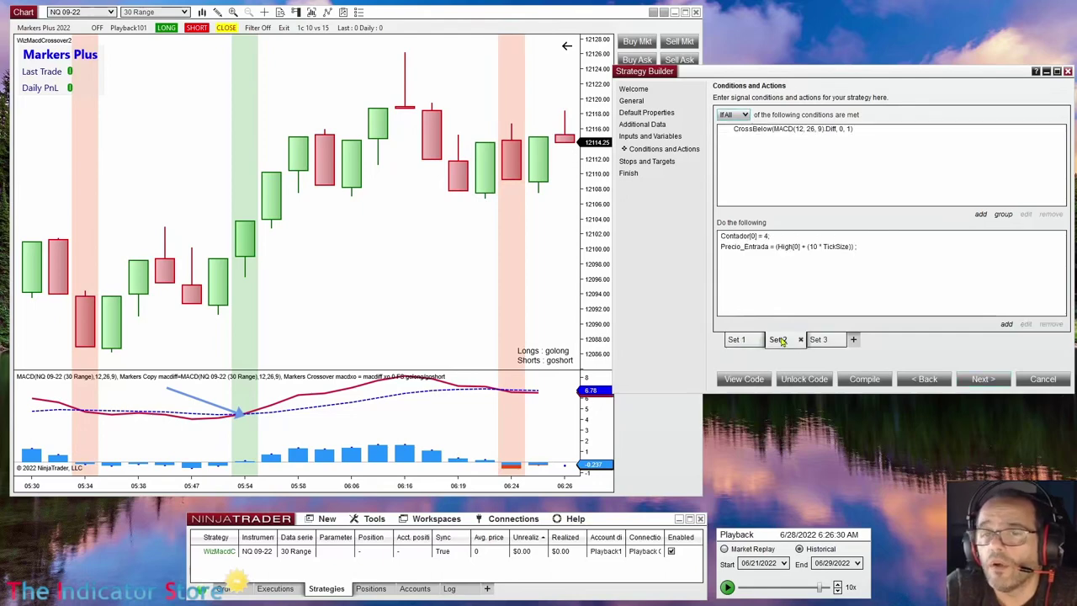
left_click(821, 342)
left_click(738, 340)
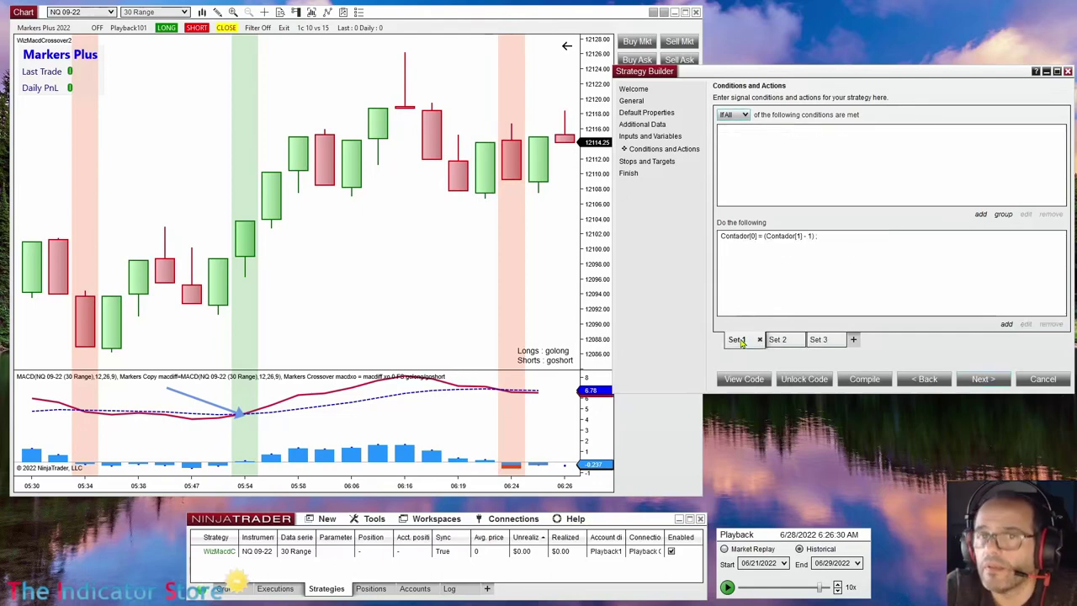
left_click(752, 237)
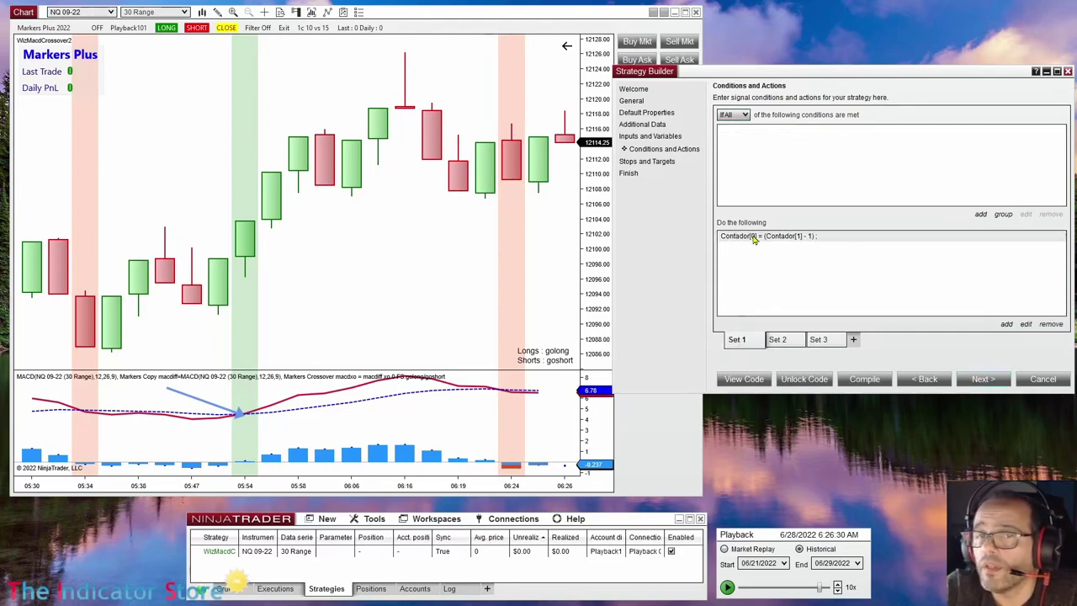
left_click(775, 340)
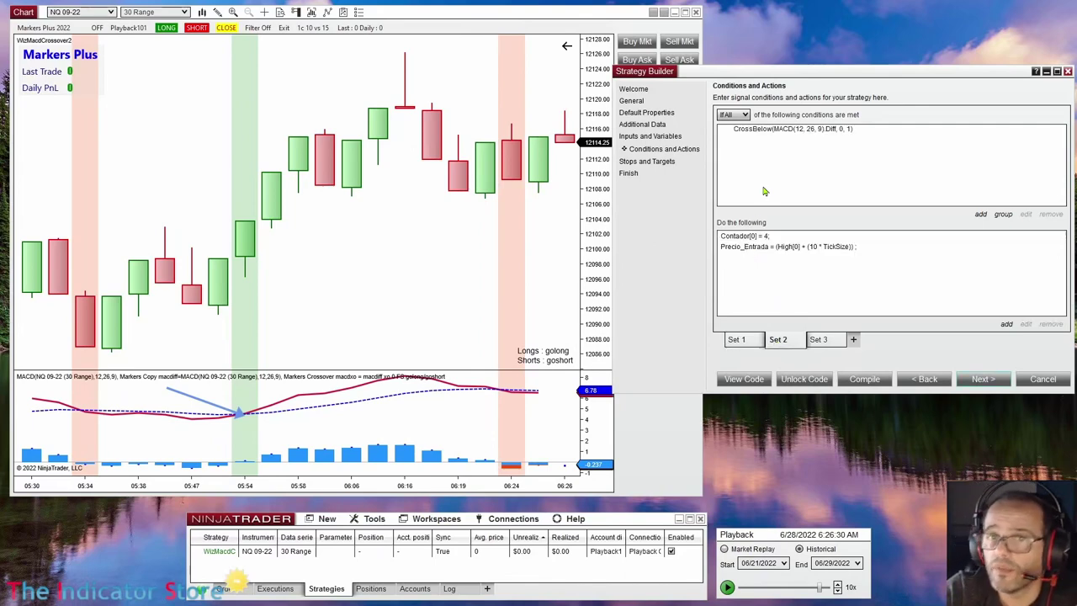
left_click(772, 130)
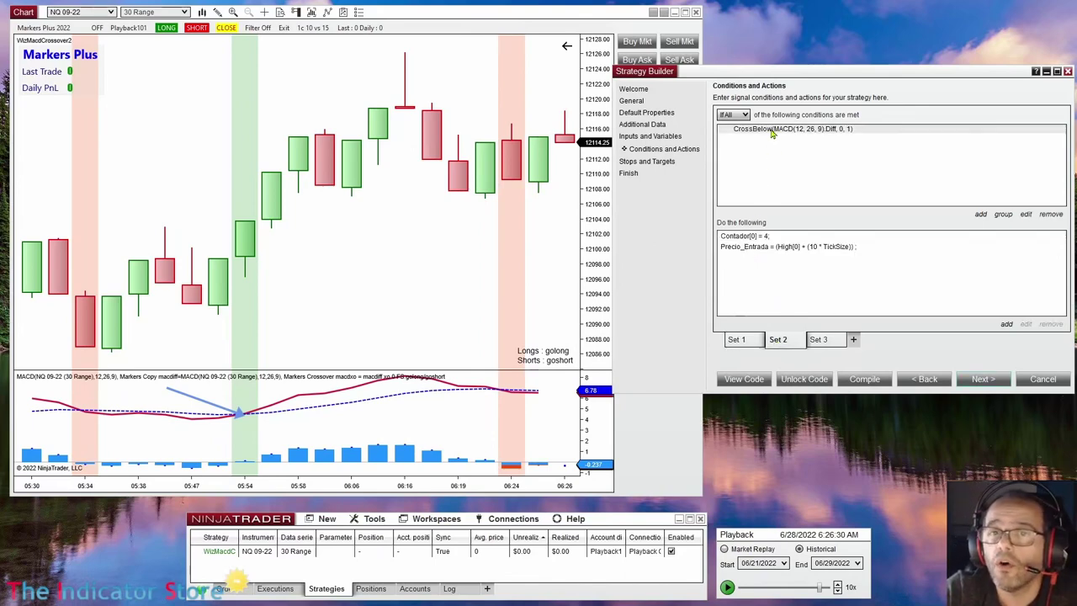
left_click(745, 238)
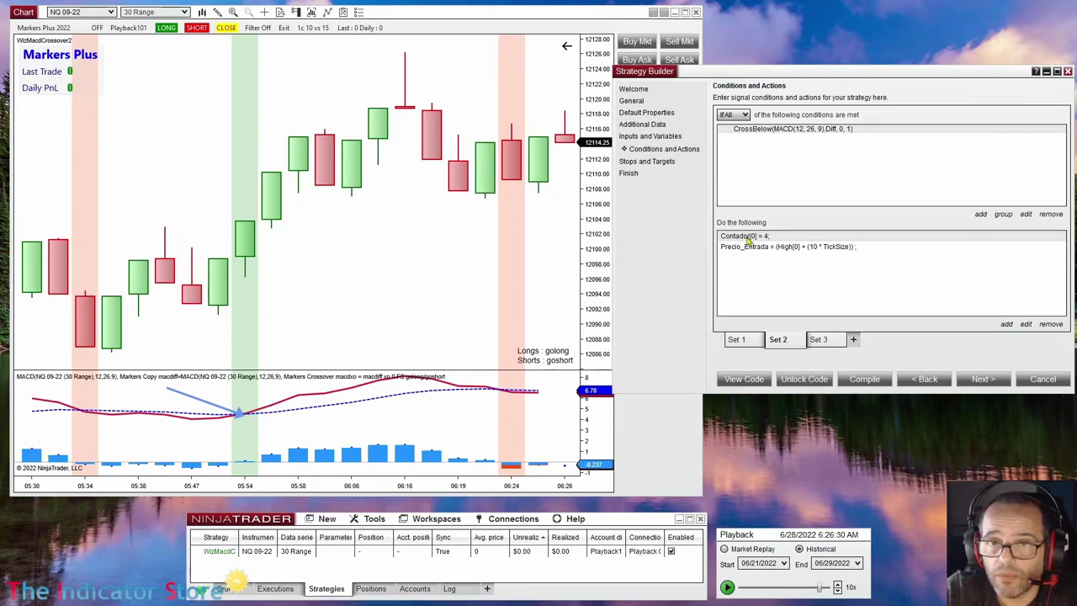
- Check Set 2's Precio_Entrada assignment and Set 3's Contador condition and short limit entry
left_click(746, 249)
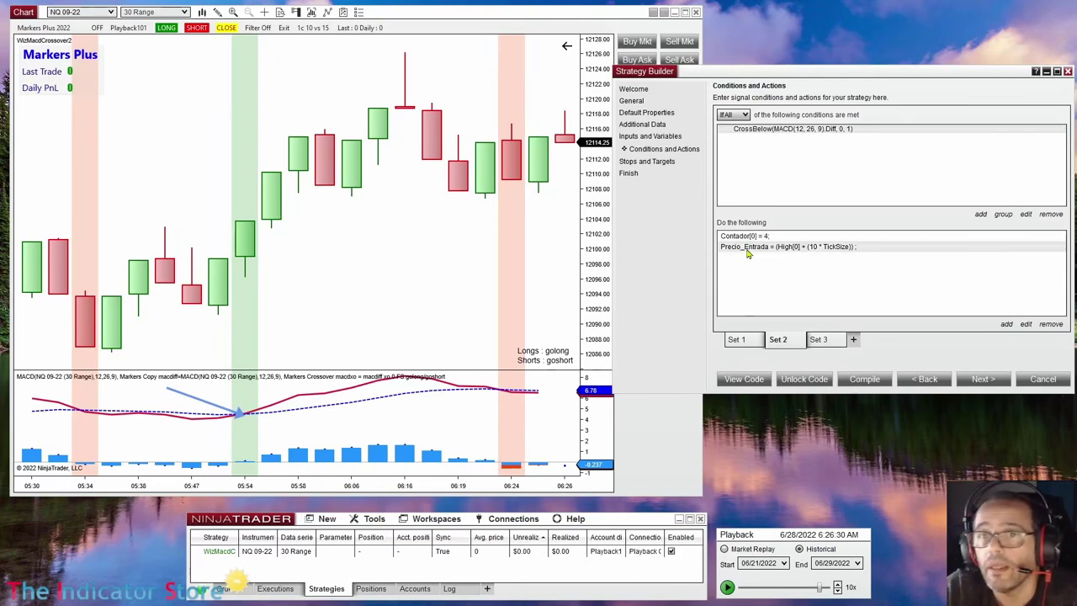
left_click(825, 341)
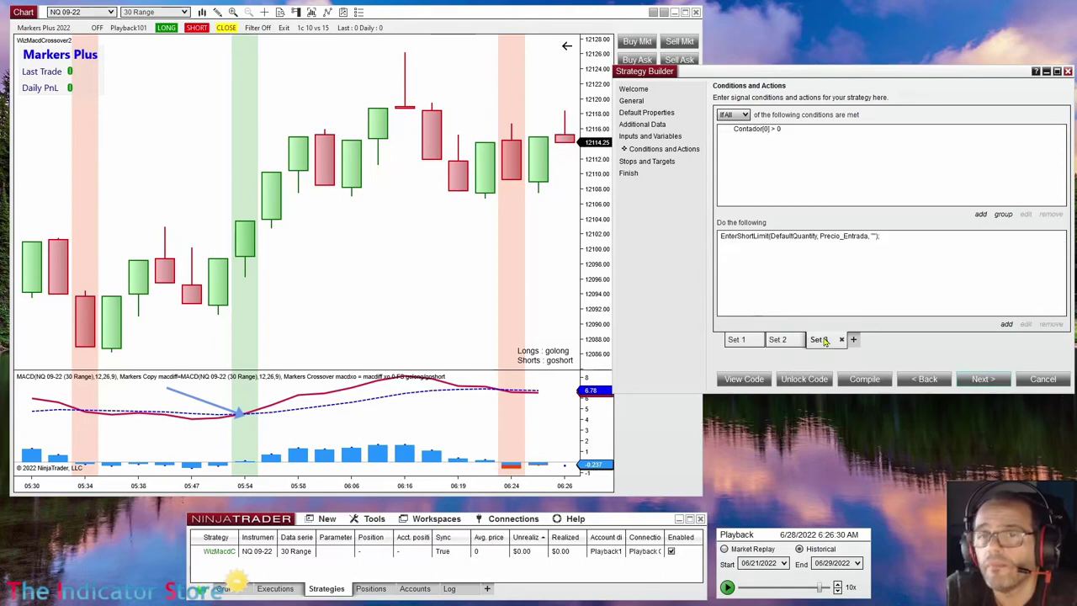
left_click(764, 132)
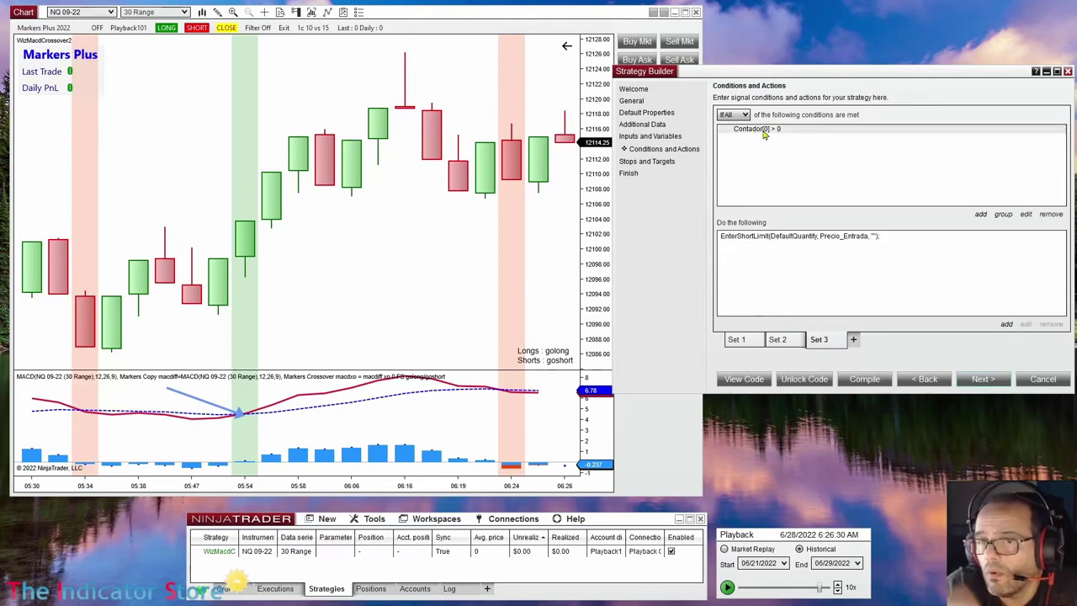
left_click(744, 239)
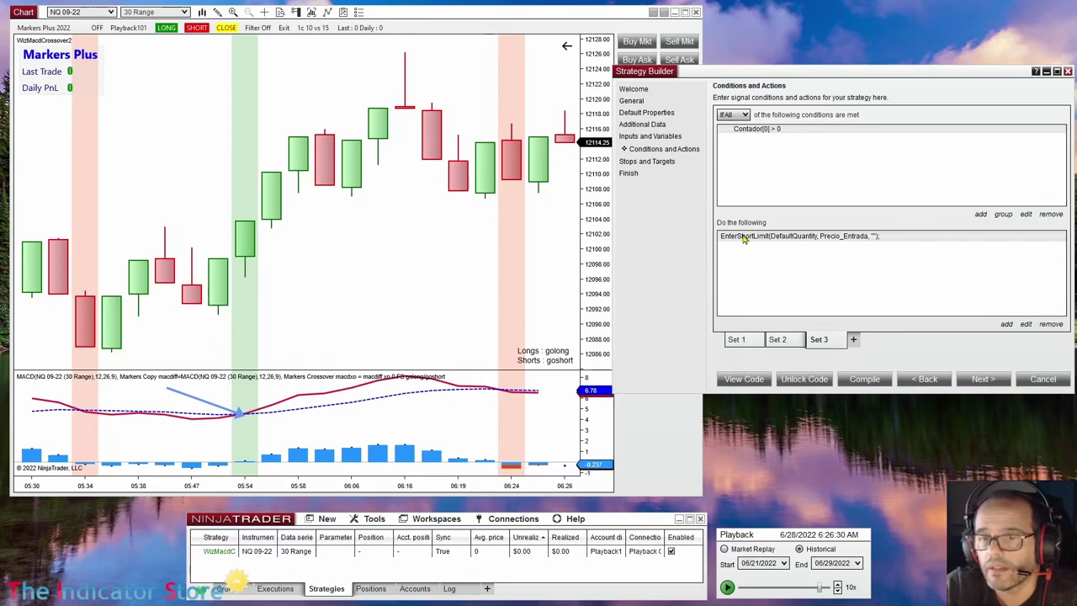
- Compile the strategy, then disable and re-enable its running instance on the NQ 09-22 chart
left_click(855, 381)
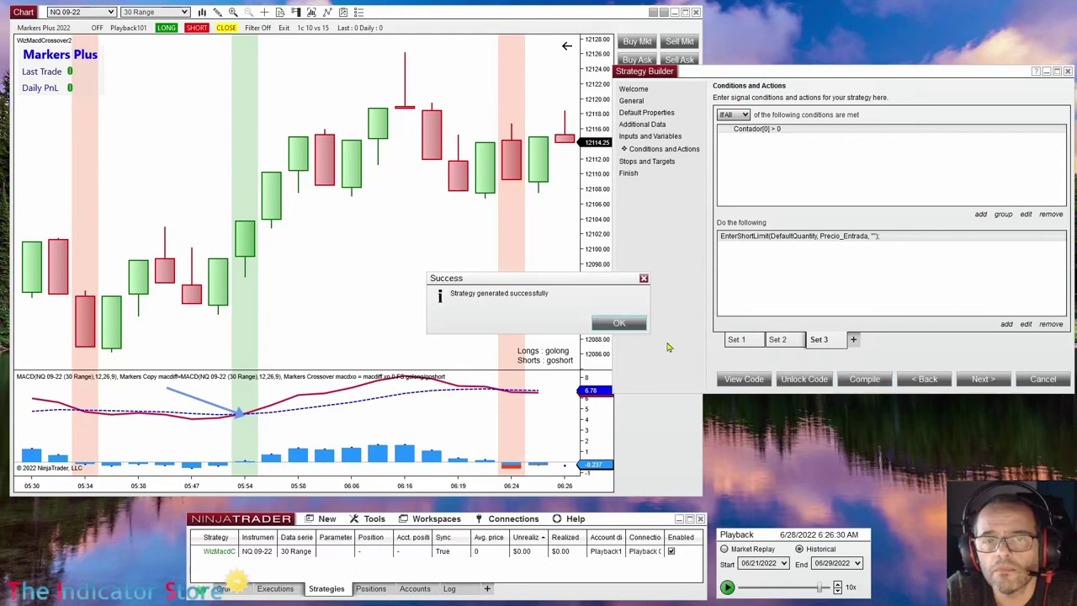
left_click(623, 323)
left_click(670, 552)
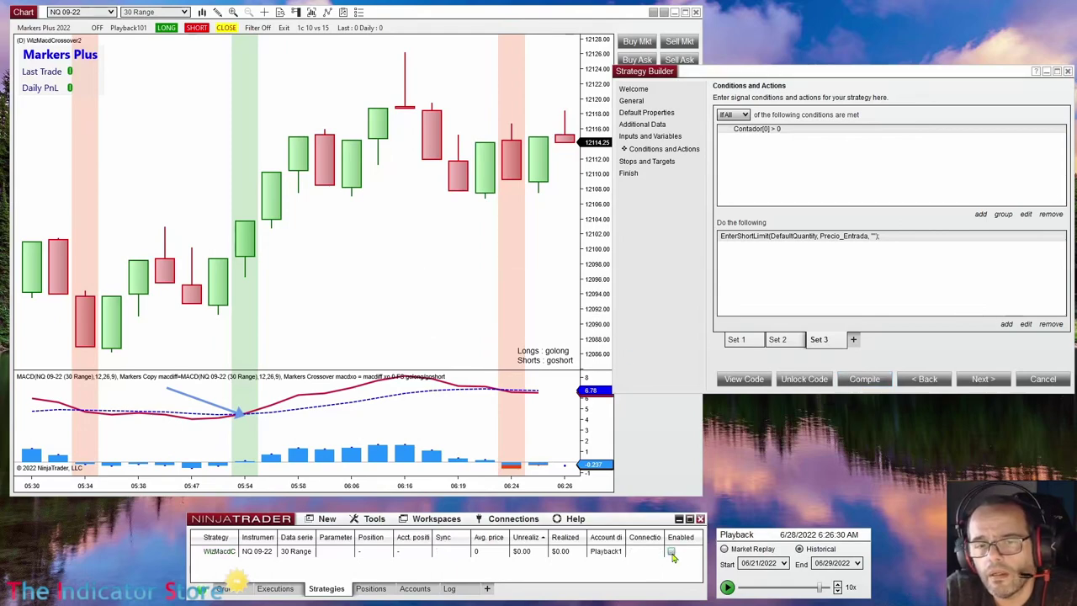
left_click(671, 552)
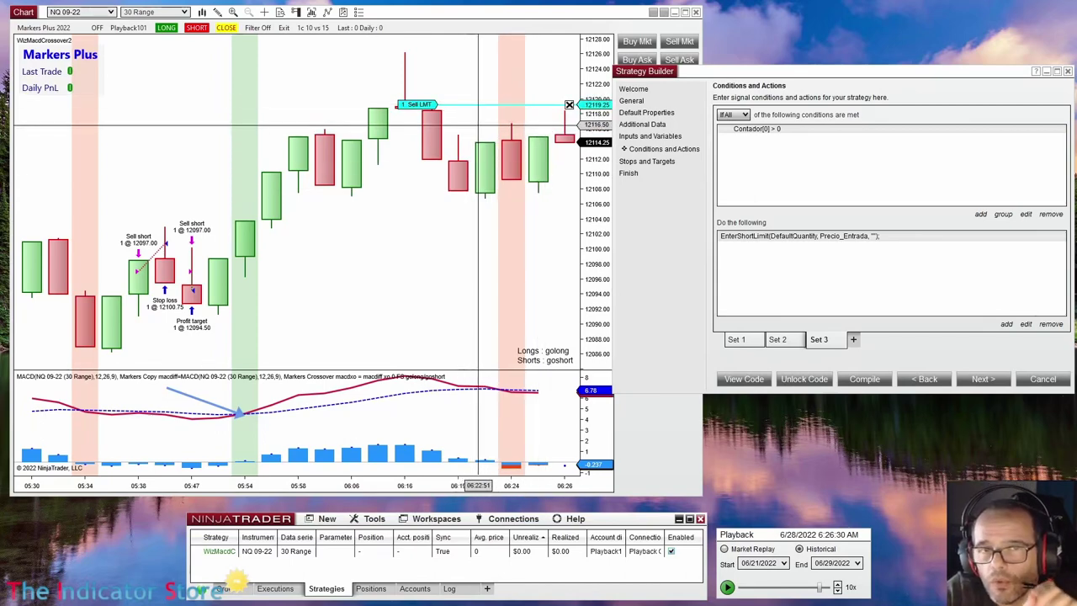
- Move the playback back to 06:20:30 AM on 06/28/2022
right_click(769, 585)
left_click(686, 524)
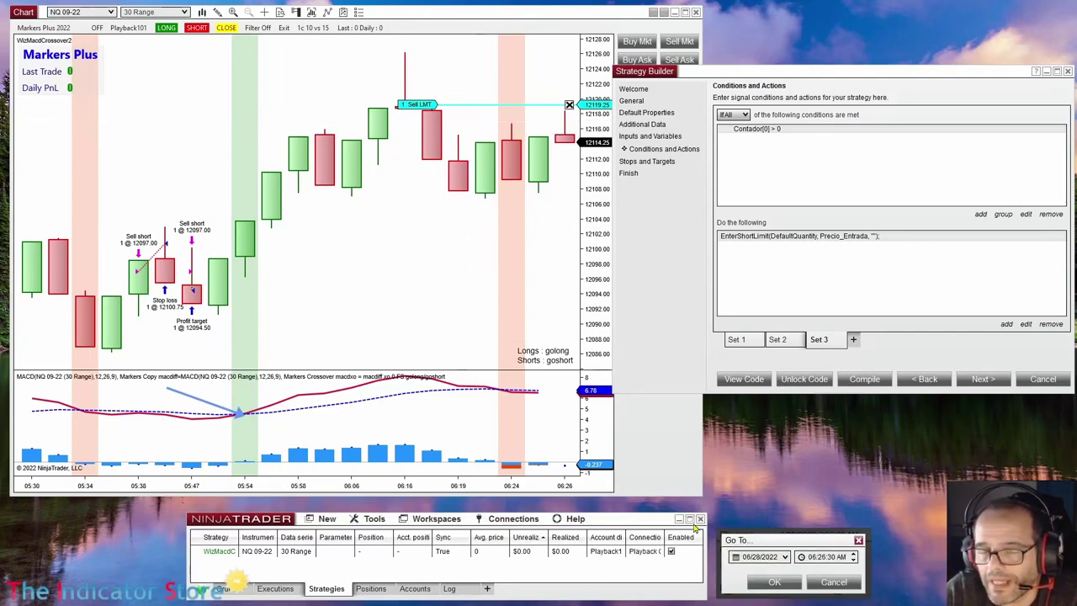
left_click(822, 557)
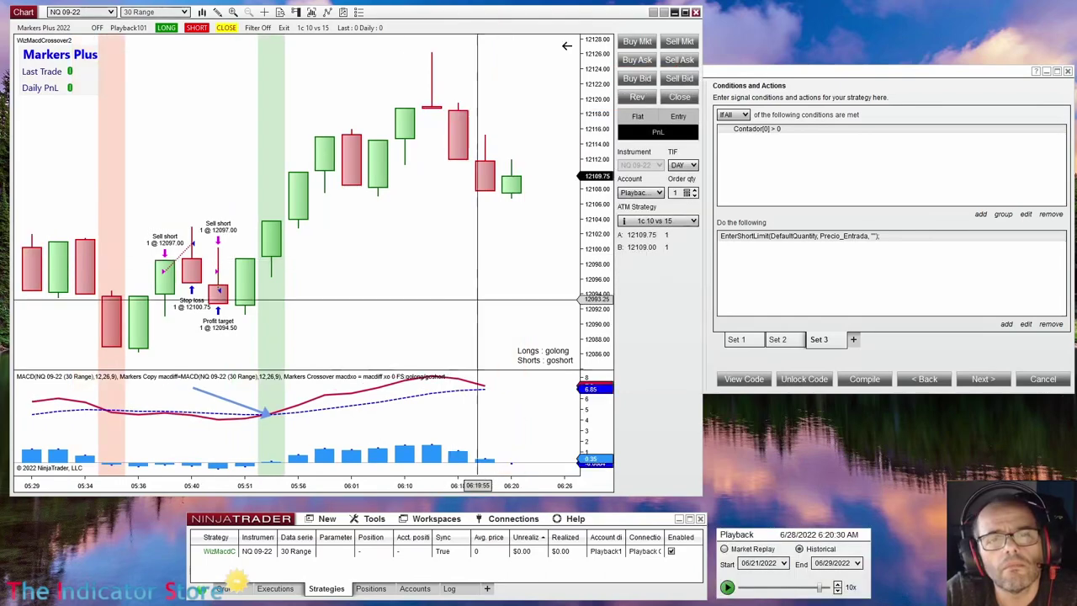
left_click(774, 583)
- Run the playback past the downward MACD crossover, pausing at 6:24:40 AM and again at 6:26:30 AM
left_click(727, 588)
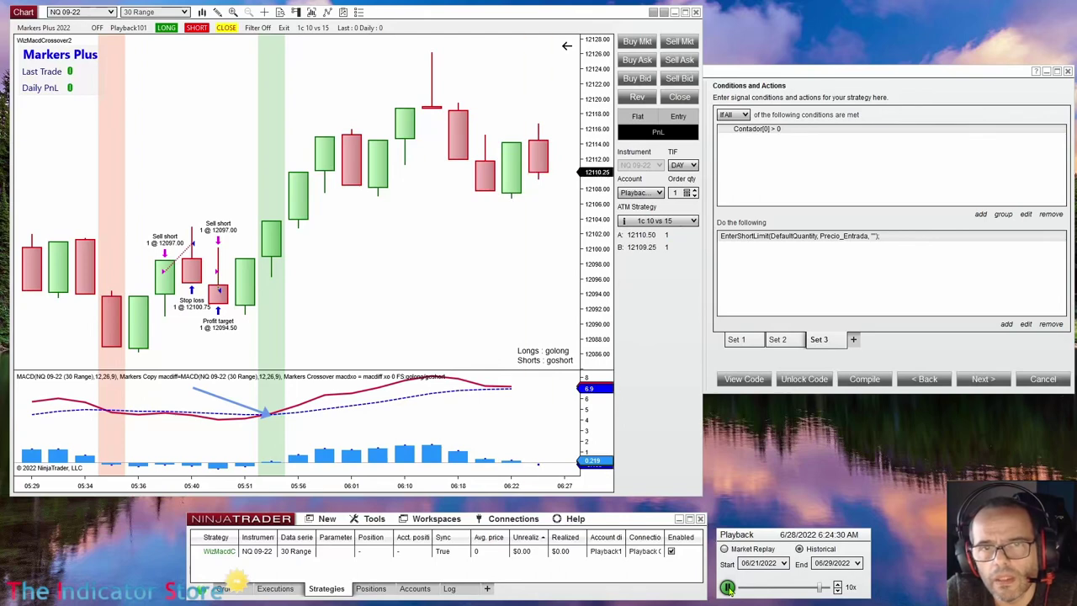
left_click(728, 587)
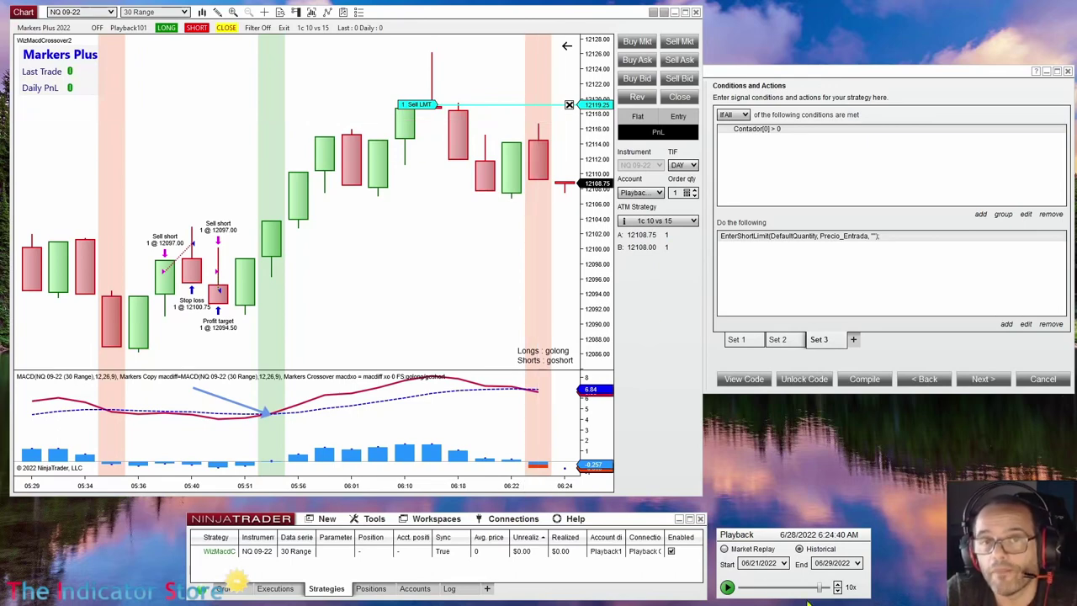
left_click(728, 588)
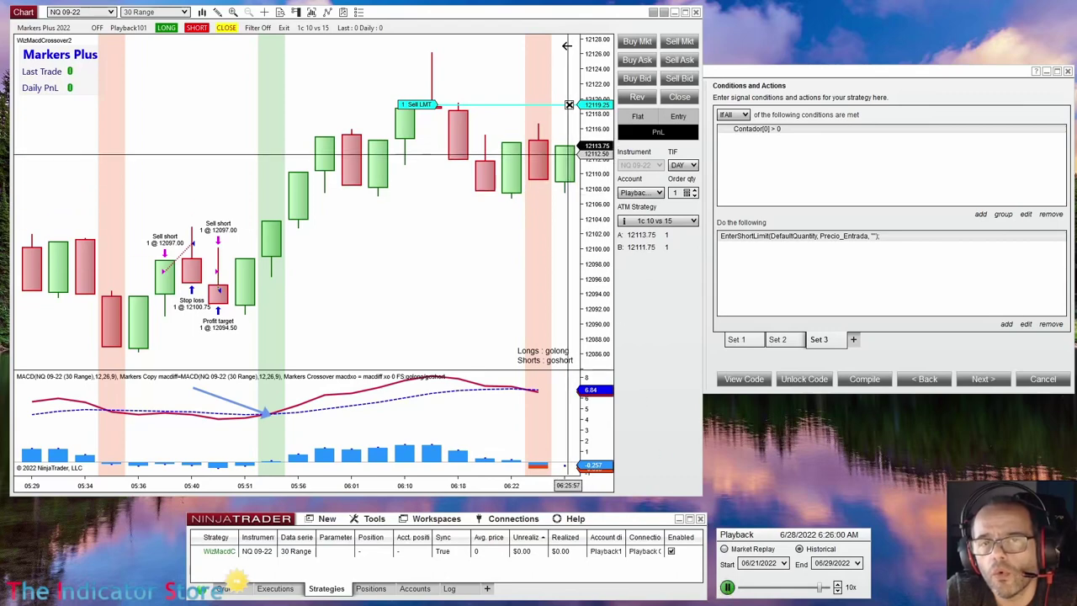
left_click(727, 588)
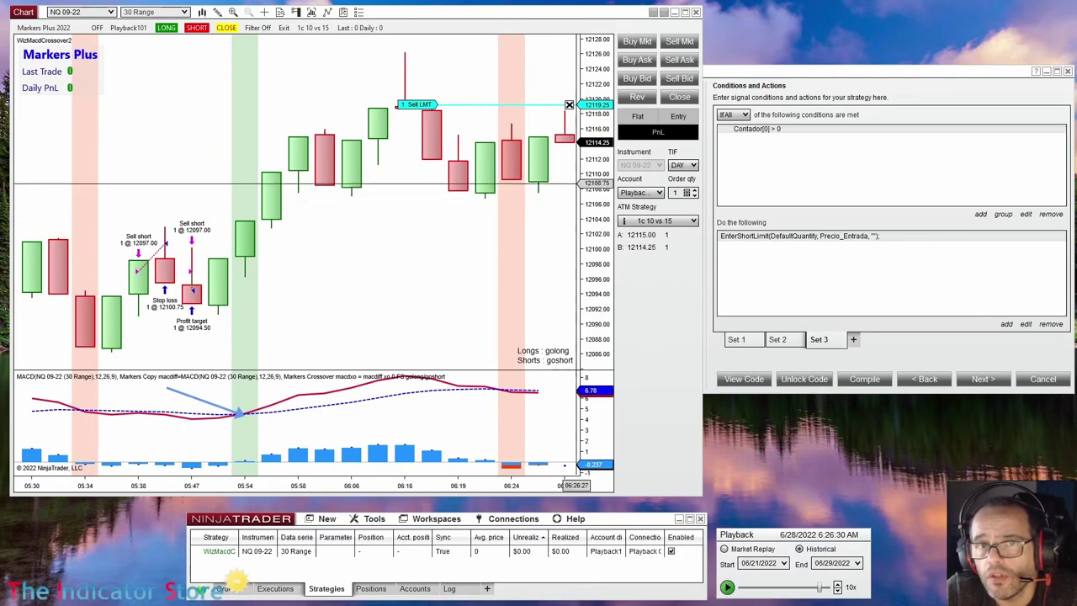
- Examine Set 2's MACD crossover condition, Contador reset and Precio_Entrada assignment against the sell limit order on the chart
left_click(777, 340)
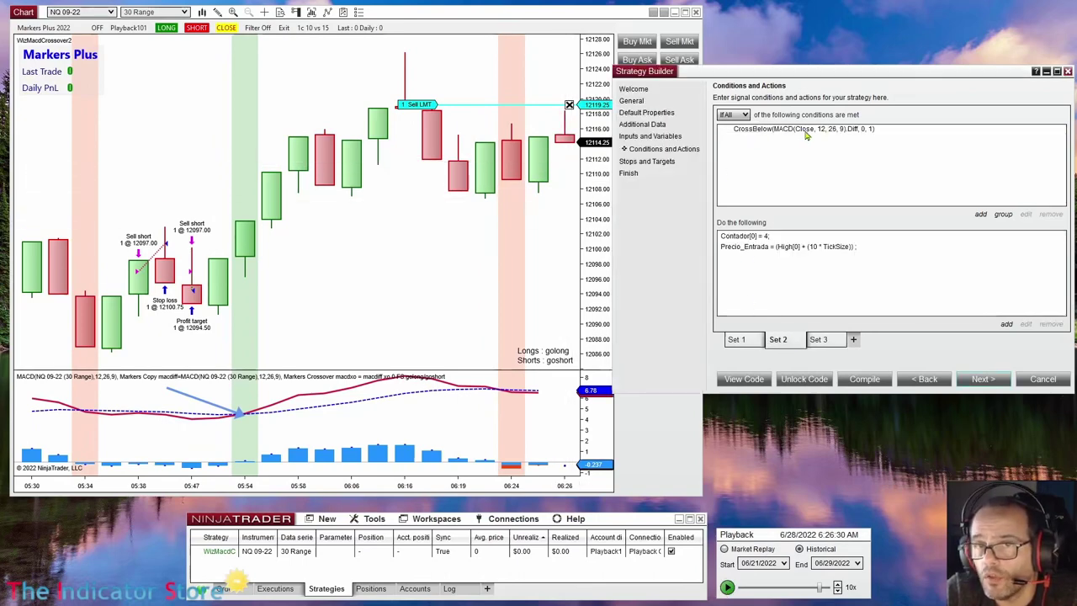
left_click(761, 239)
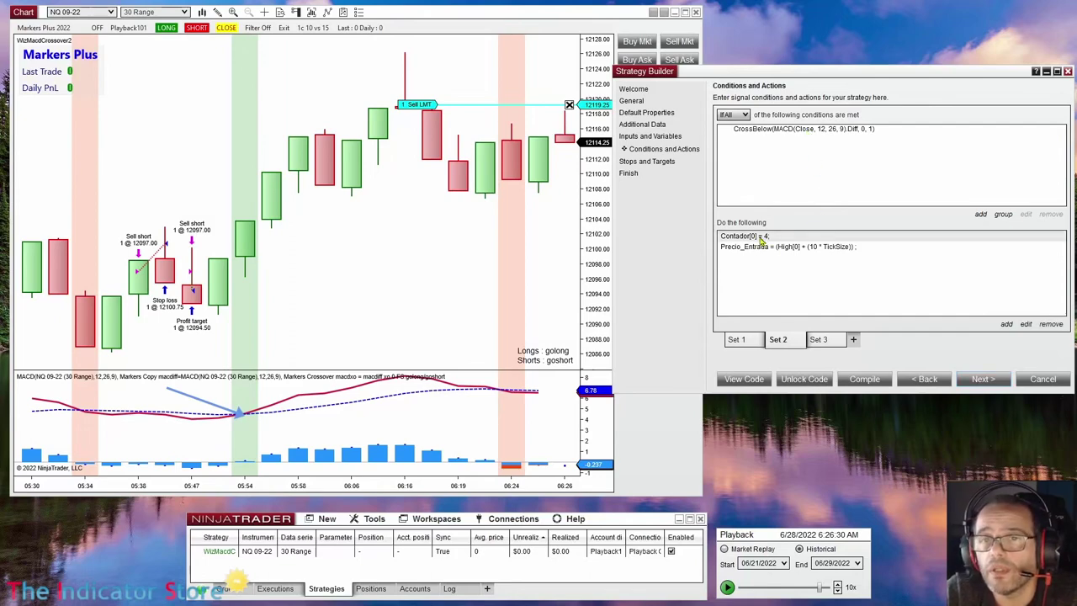
left_click(754, 253)
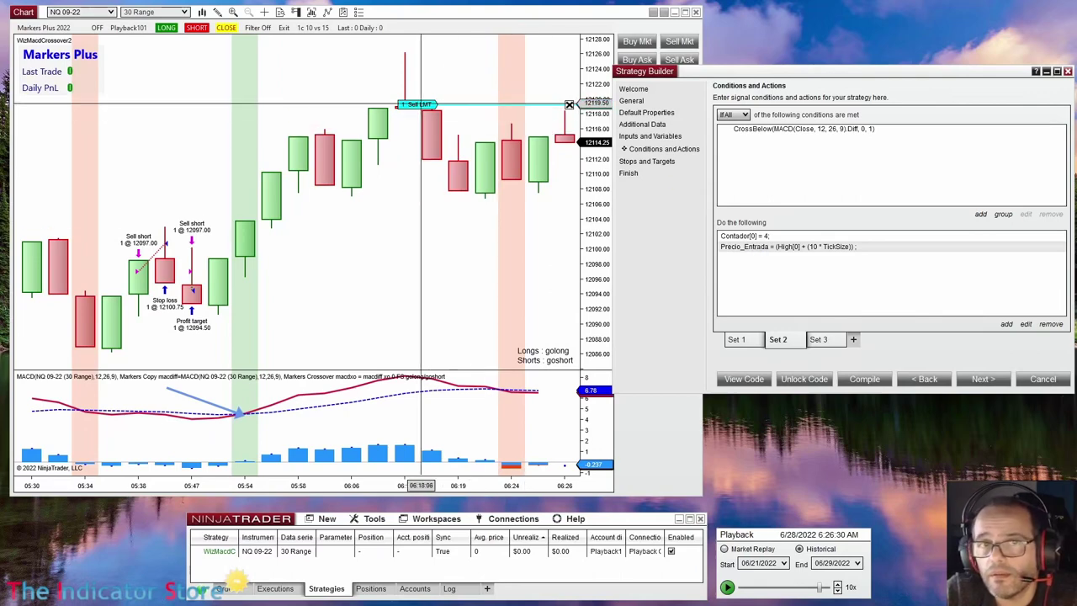
- Continue the playback at 15x speed, pausing at 6:33:50 AM and again at 6:34:35 AM
left_click(728, 587)
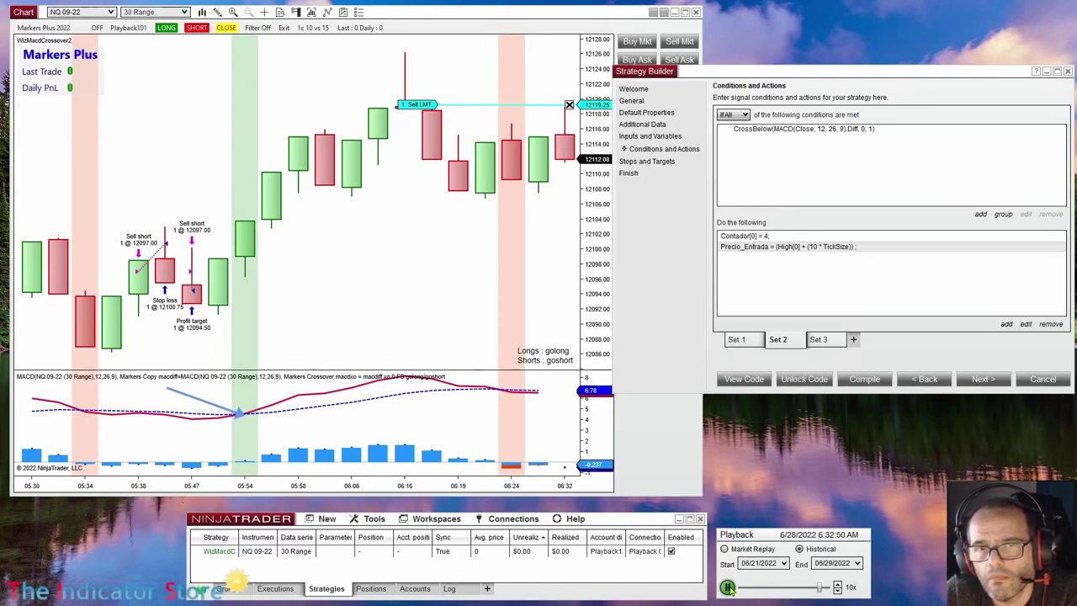
left_click_drag(819, 587, 827, 589)
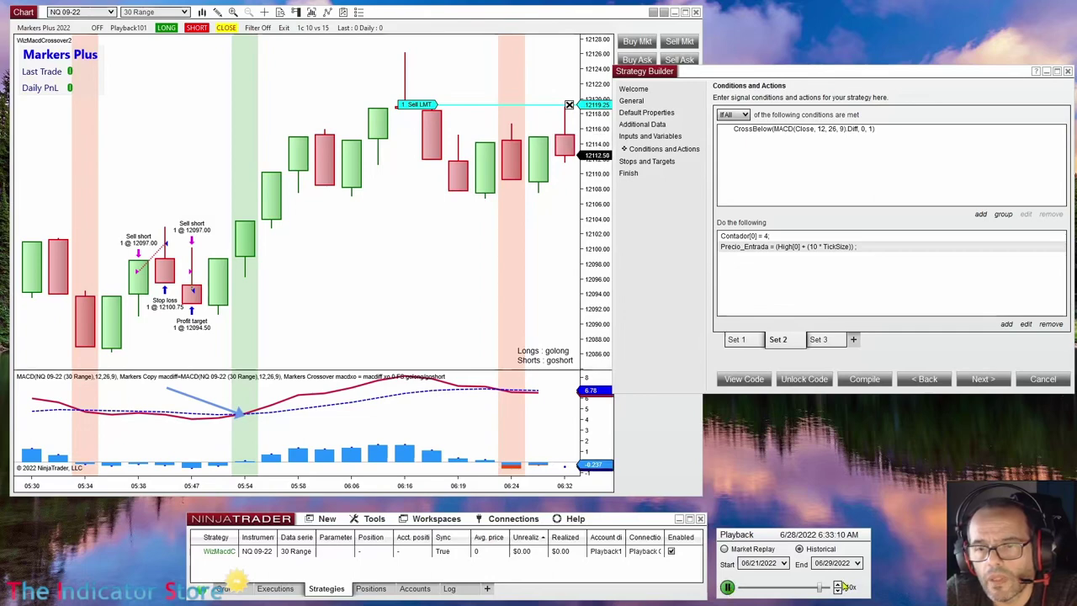
left_click(727, 588)
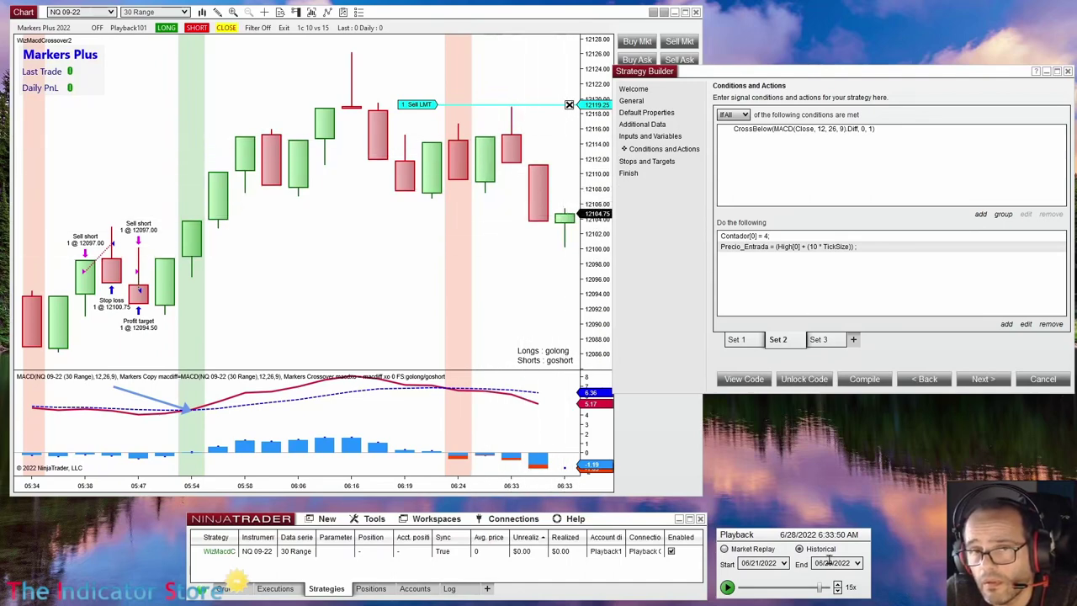
left_click(727, 588)
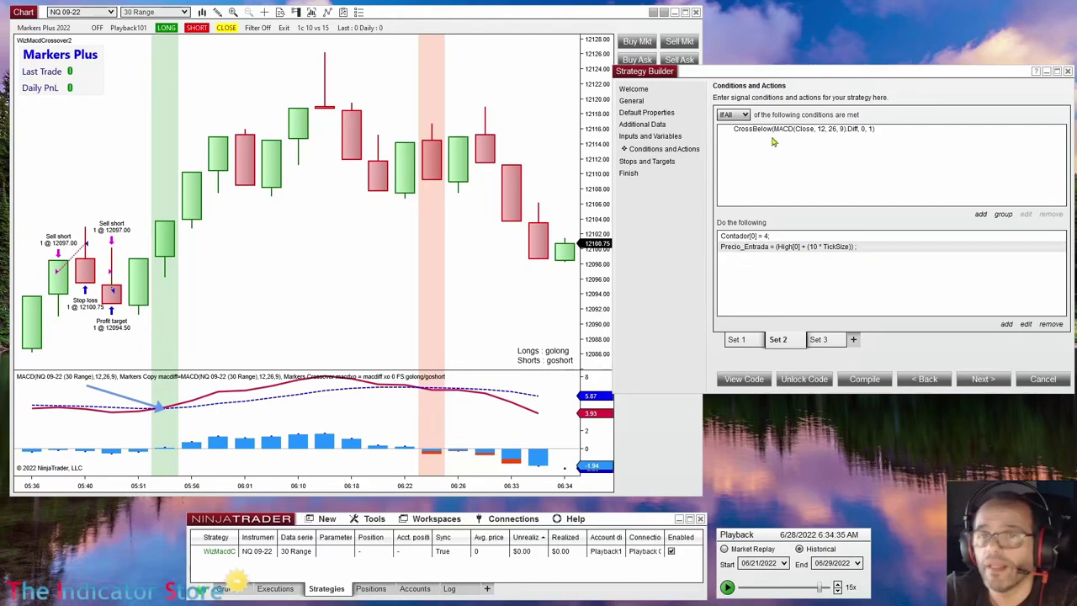
- Review Set 2's Contador reset, Set 1's countdown and Set 3's short limit entry to trace the order's lifetime
left_click(751, 239)
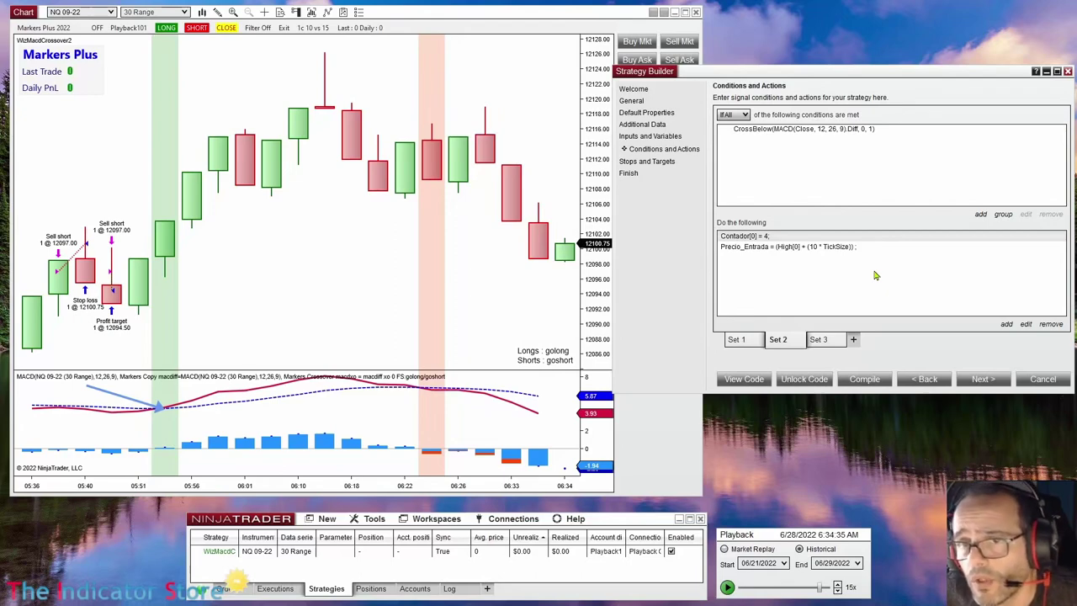
left_click(741, 340)
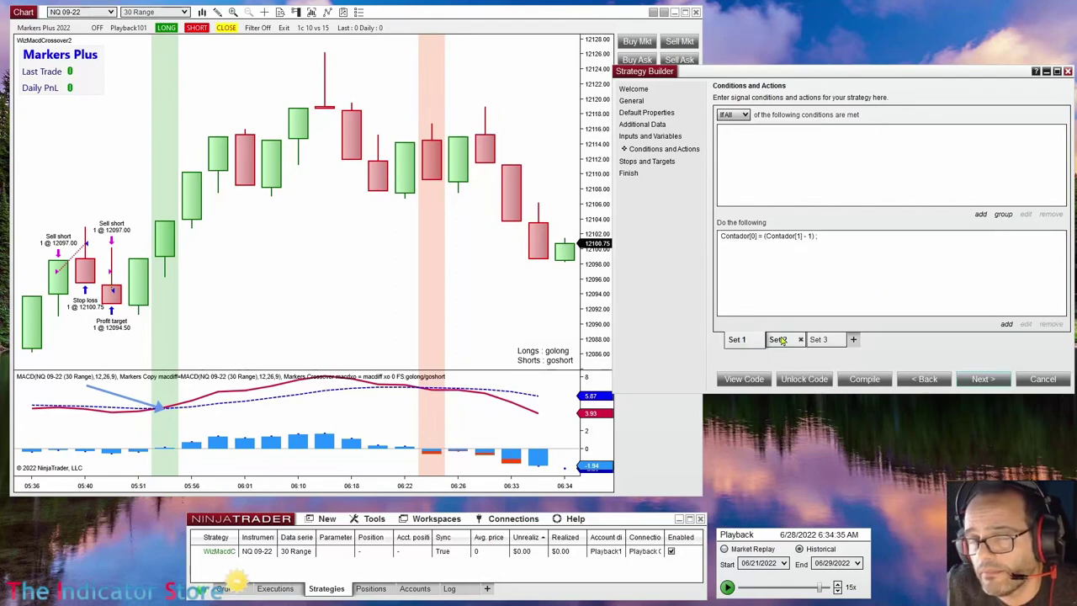
left_click(779, 340)
left_click(819, 339)
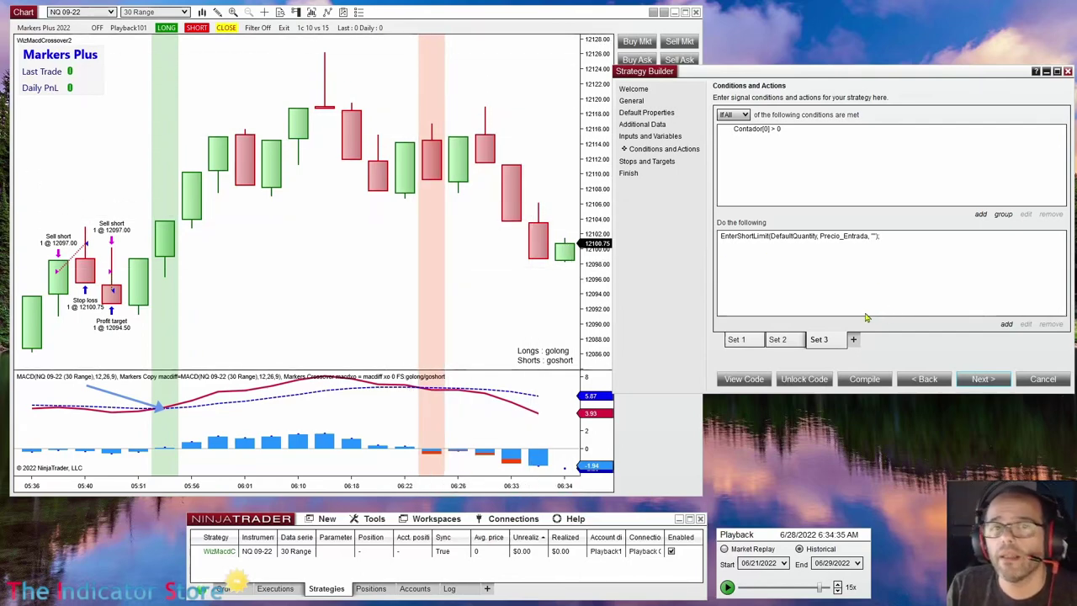
left_click(762, 238)
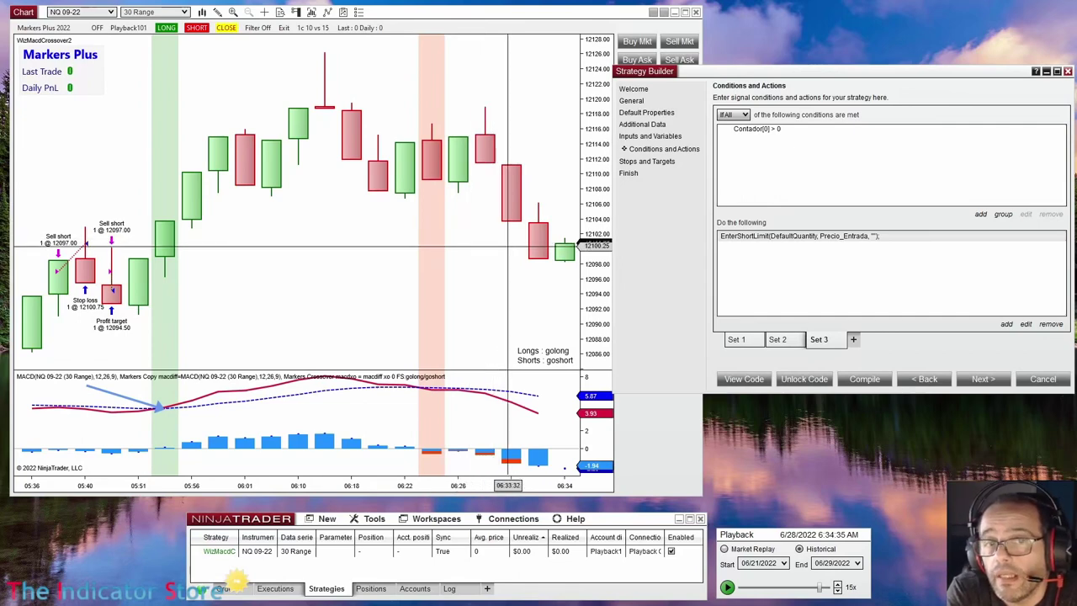
- Examine the chart around the 05:34 and 06:24 crossovers, comparing the earlier short trades with the latest bars
left_click_drag(293, 288, 612, 291)
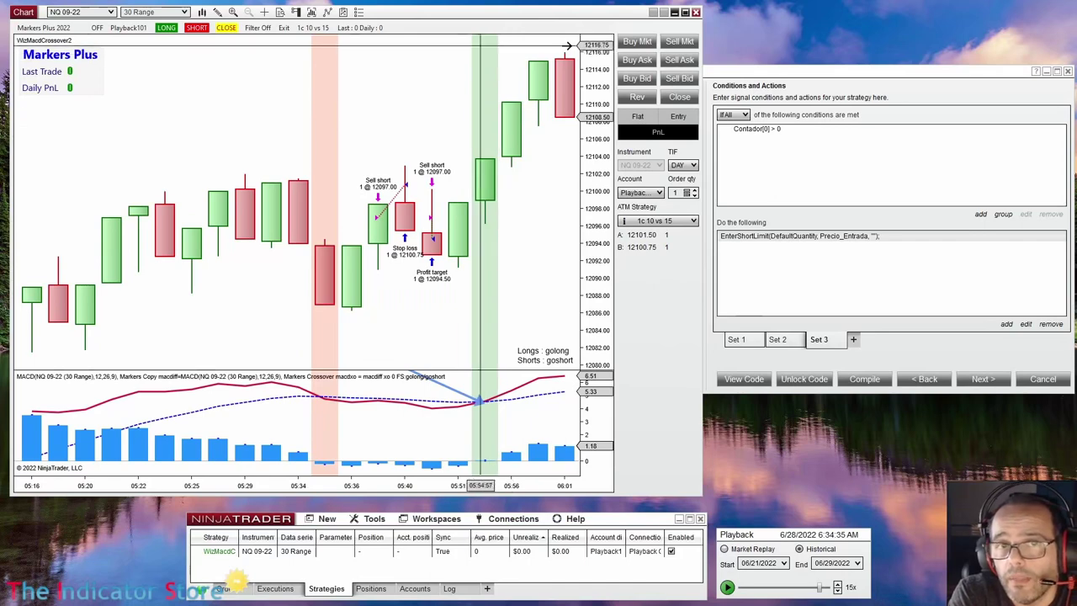
left_click_drag(515, 139, 443, 57)
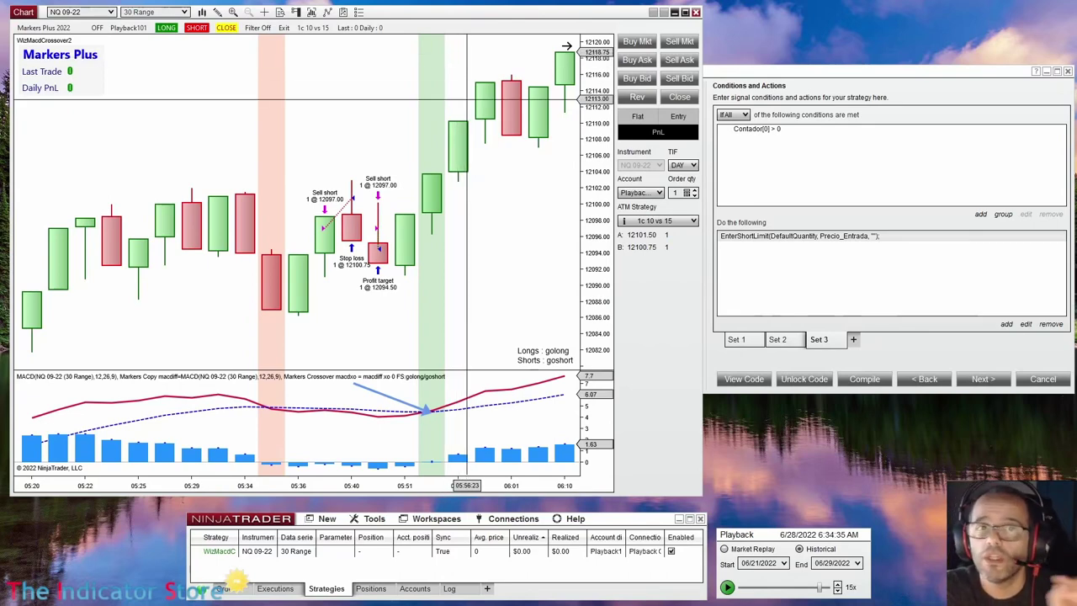
scroll(506, 262, "down", 2)
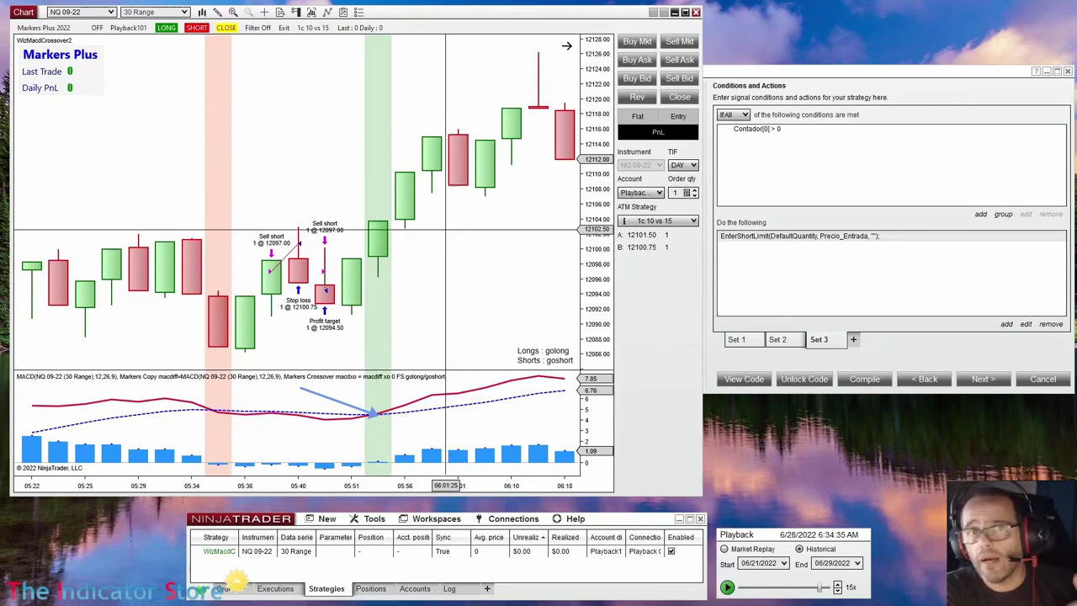
scroll(243, 241, "down", 8)
scroll(489, 322, "down", 7)
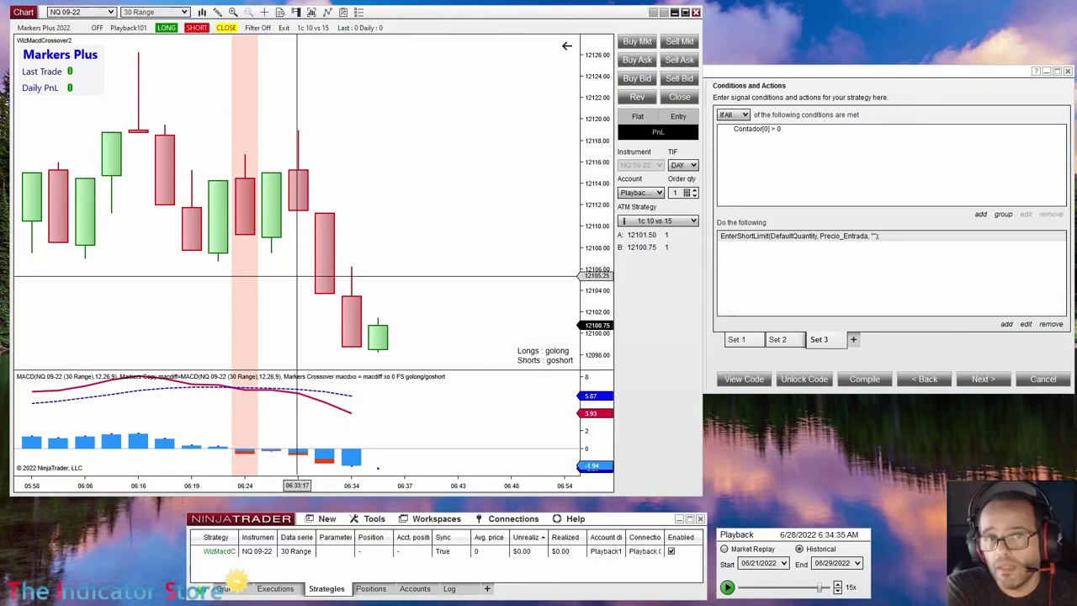
scroll(296, 275, "up", 7)
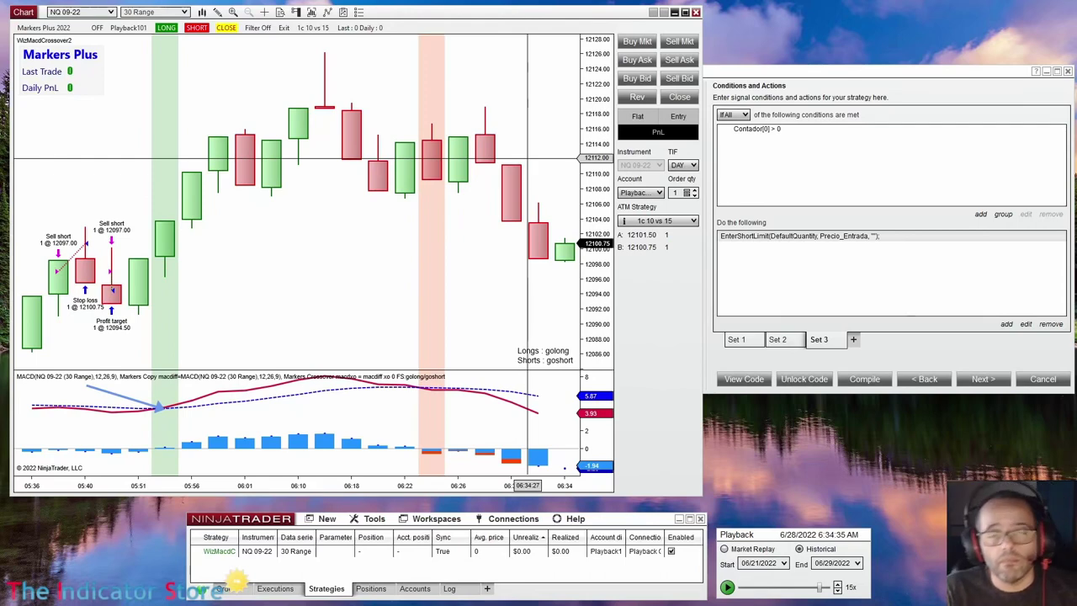
scroll(324, 226, "up", 6)
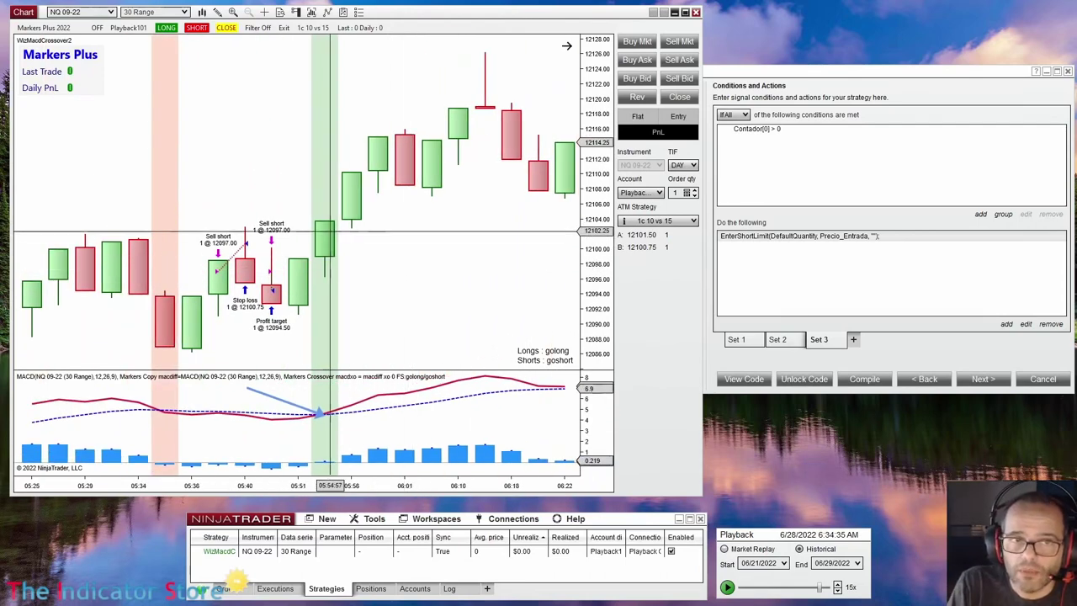